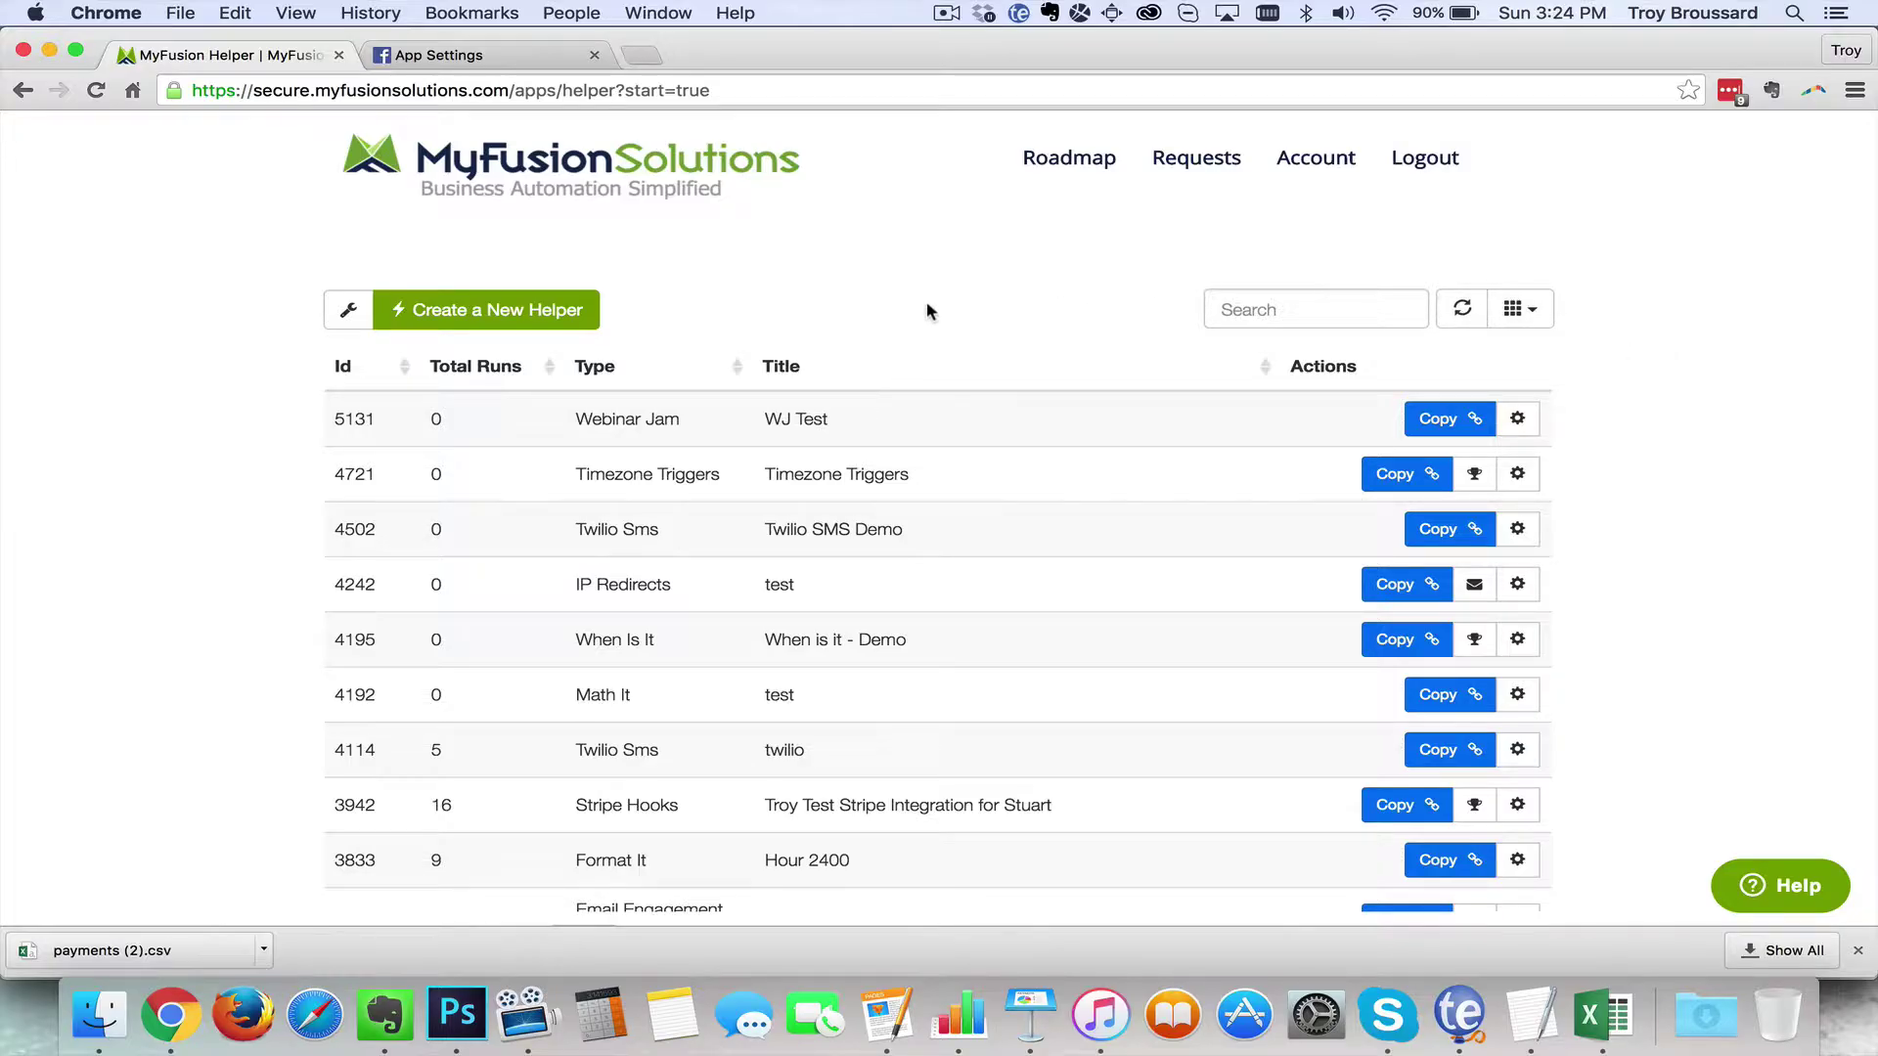
Step: Start a new helper and choose Facebook Lead Ads as its type by searching 'face'
{"action": "left_click", "coordinate": [529, 311]}
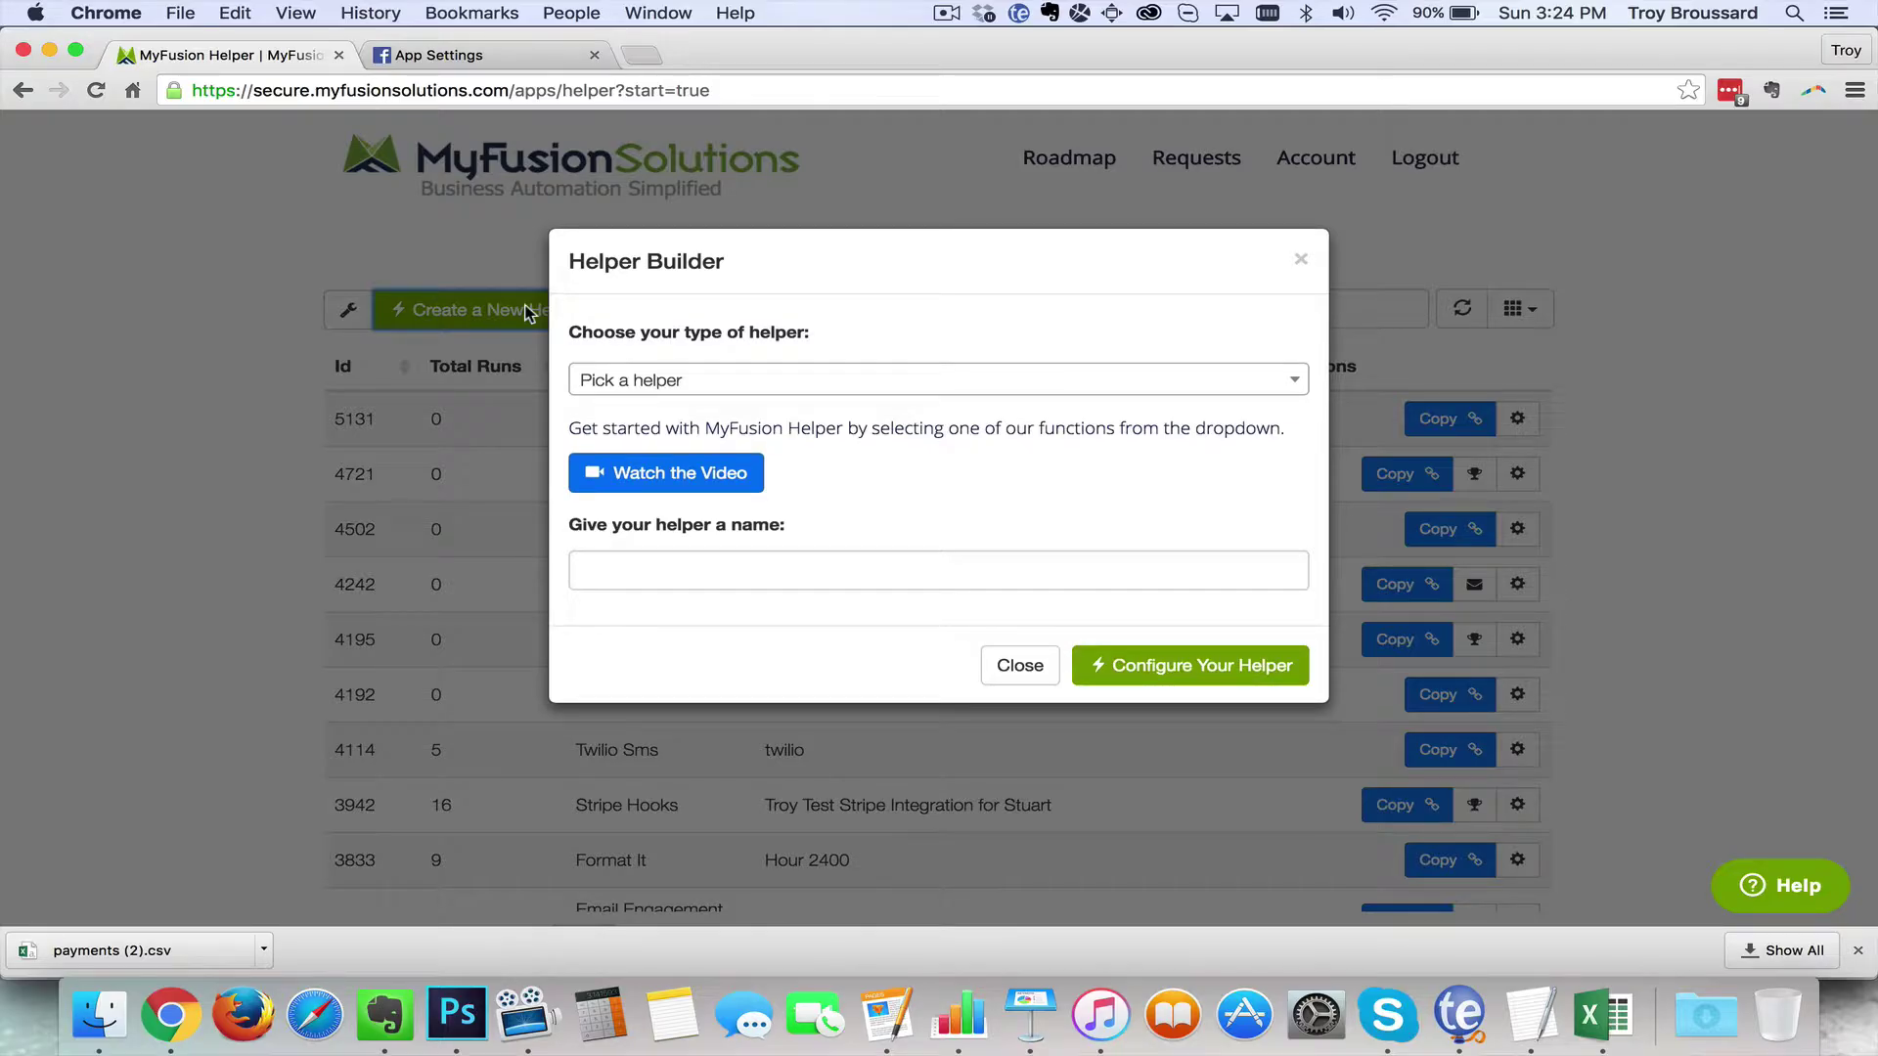
{"action": "left_click", "coordinate": [713, 379]}
{"action": "type", "text": "fac"}
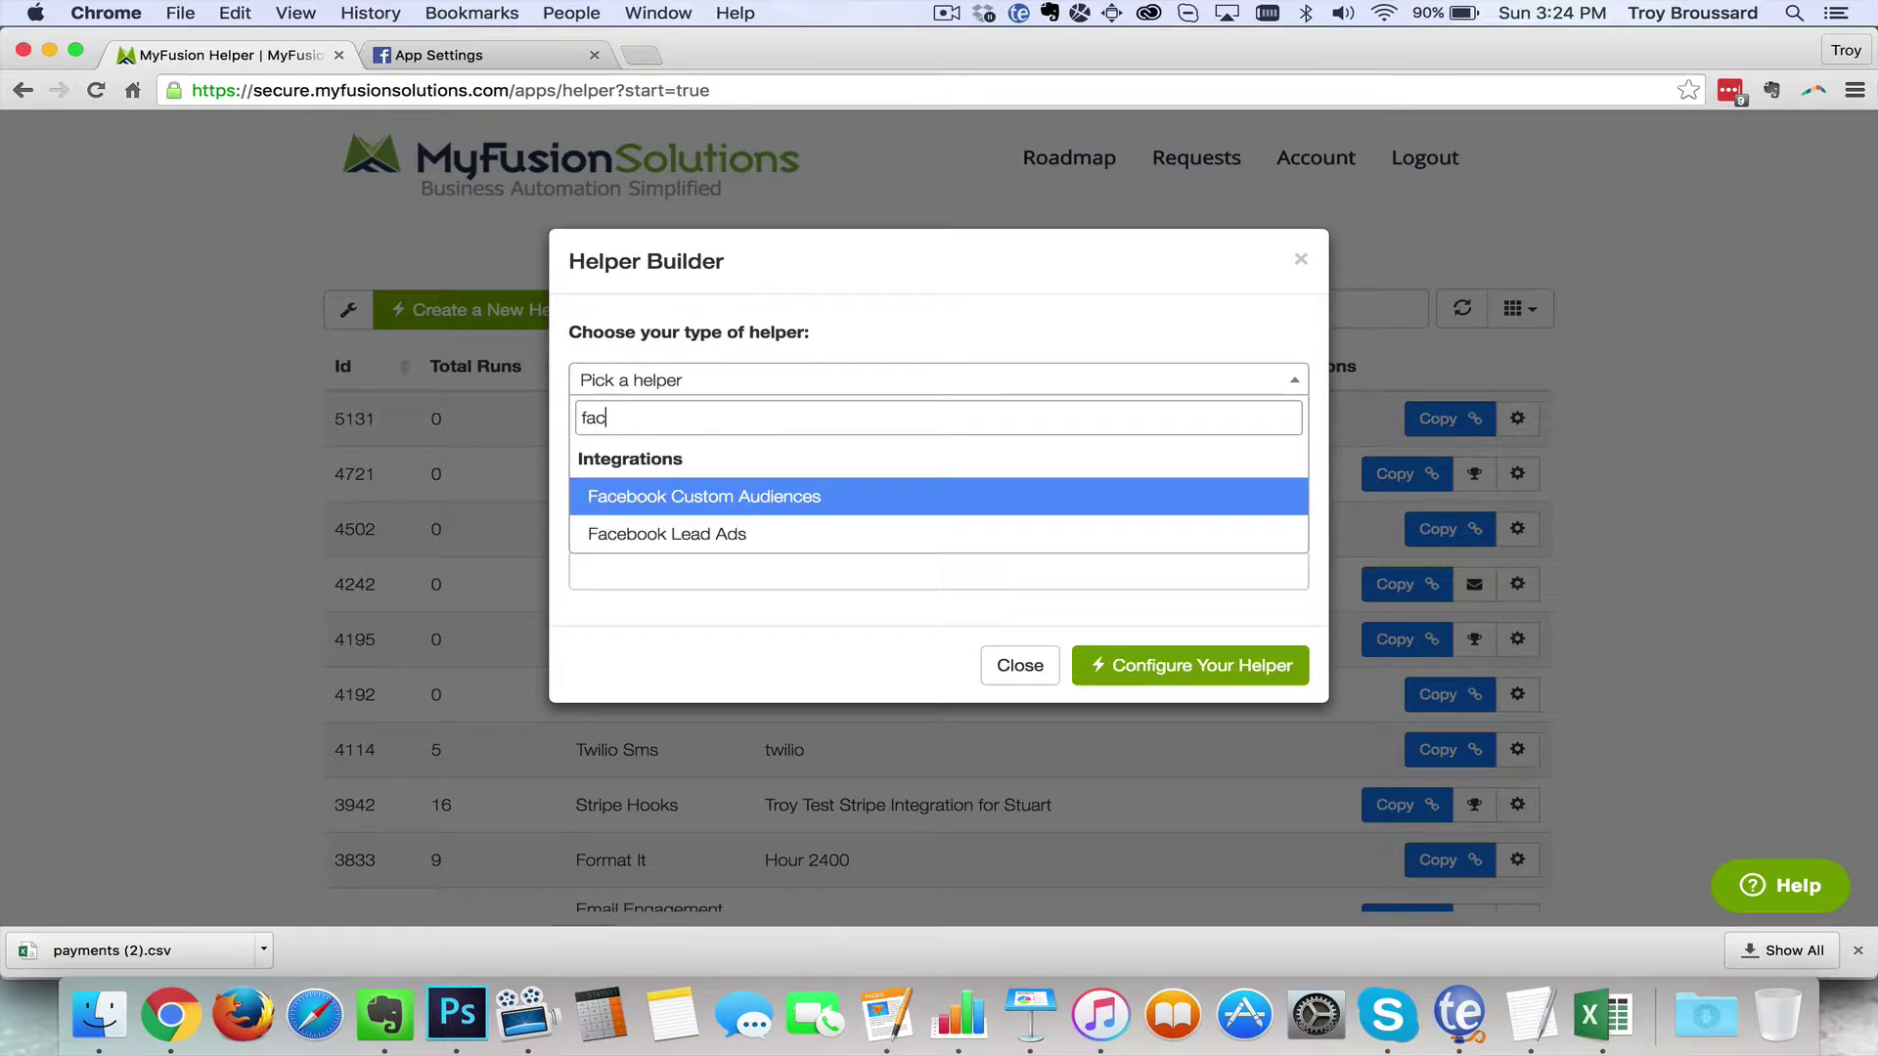
{"action": "type", "text": "e"}
{"action": "left_click", "coordinate": [696, 533]}
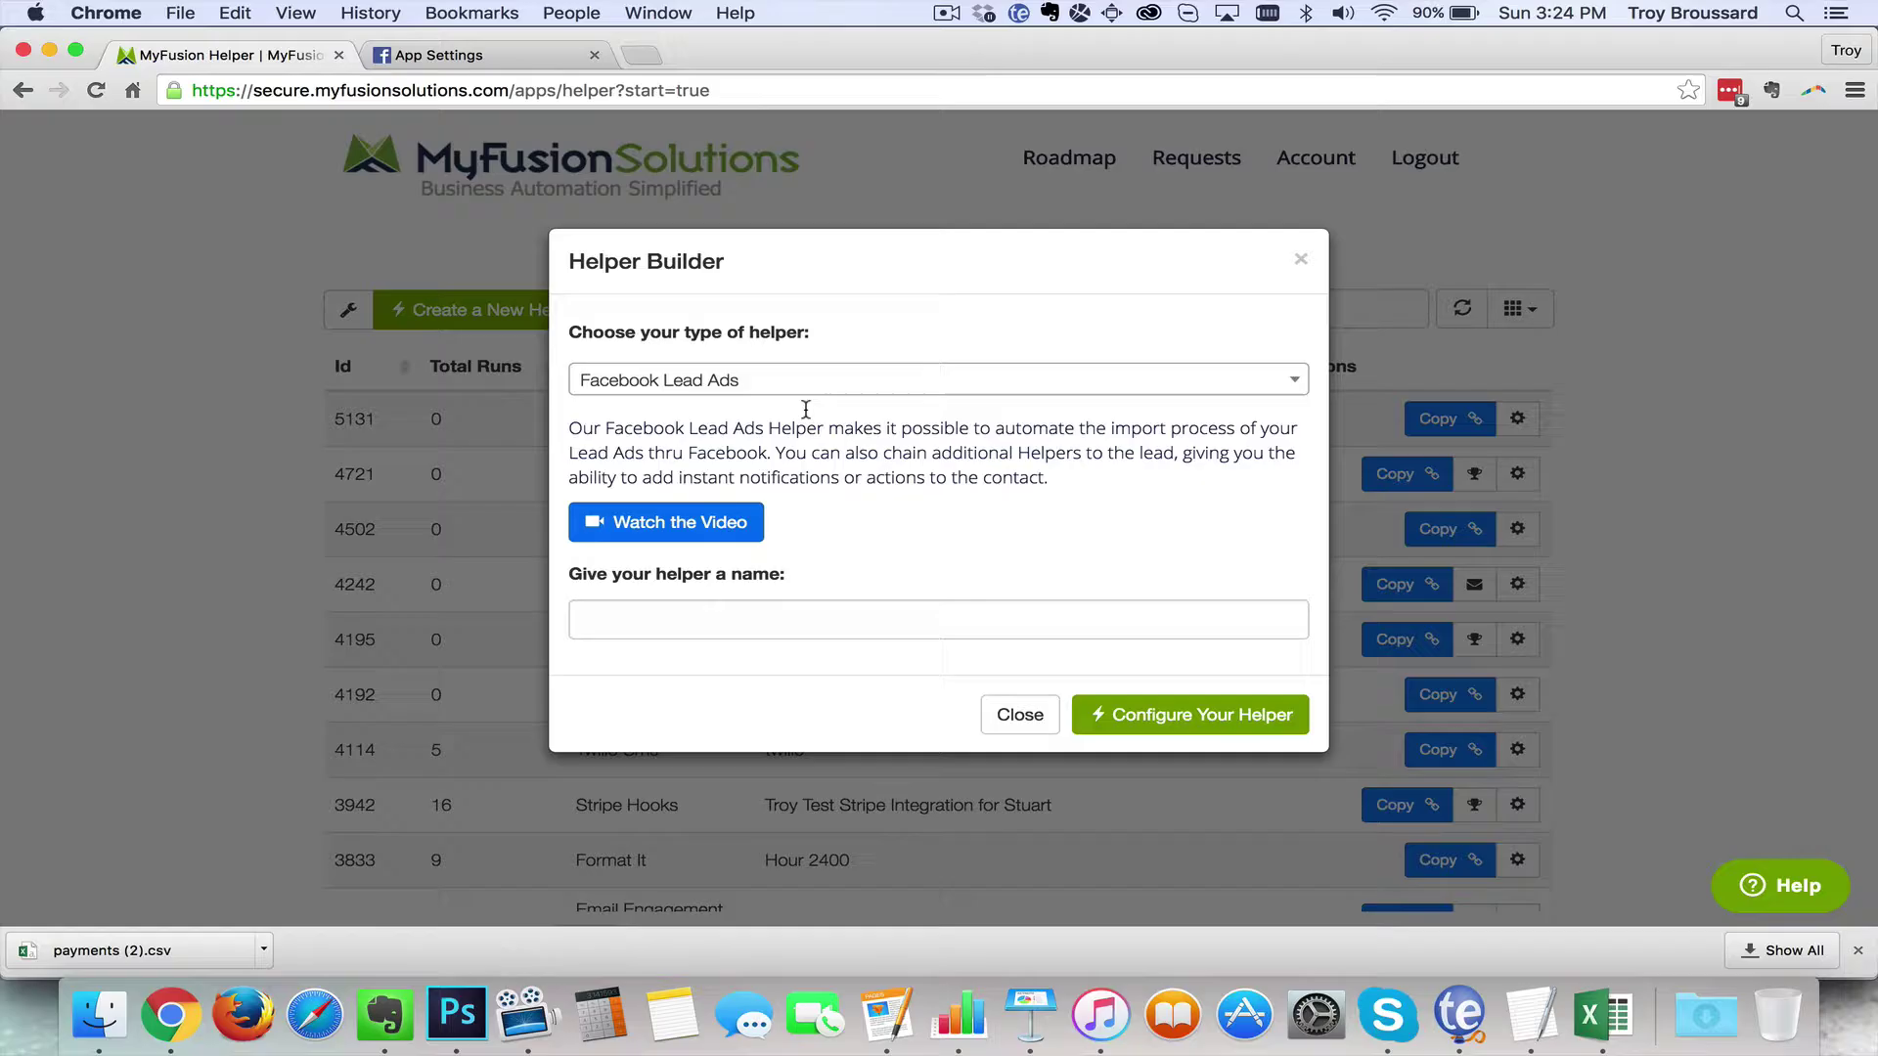
{"action": "left_click", "coordinate": [549, 60]}
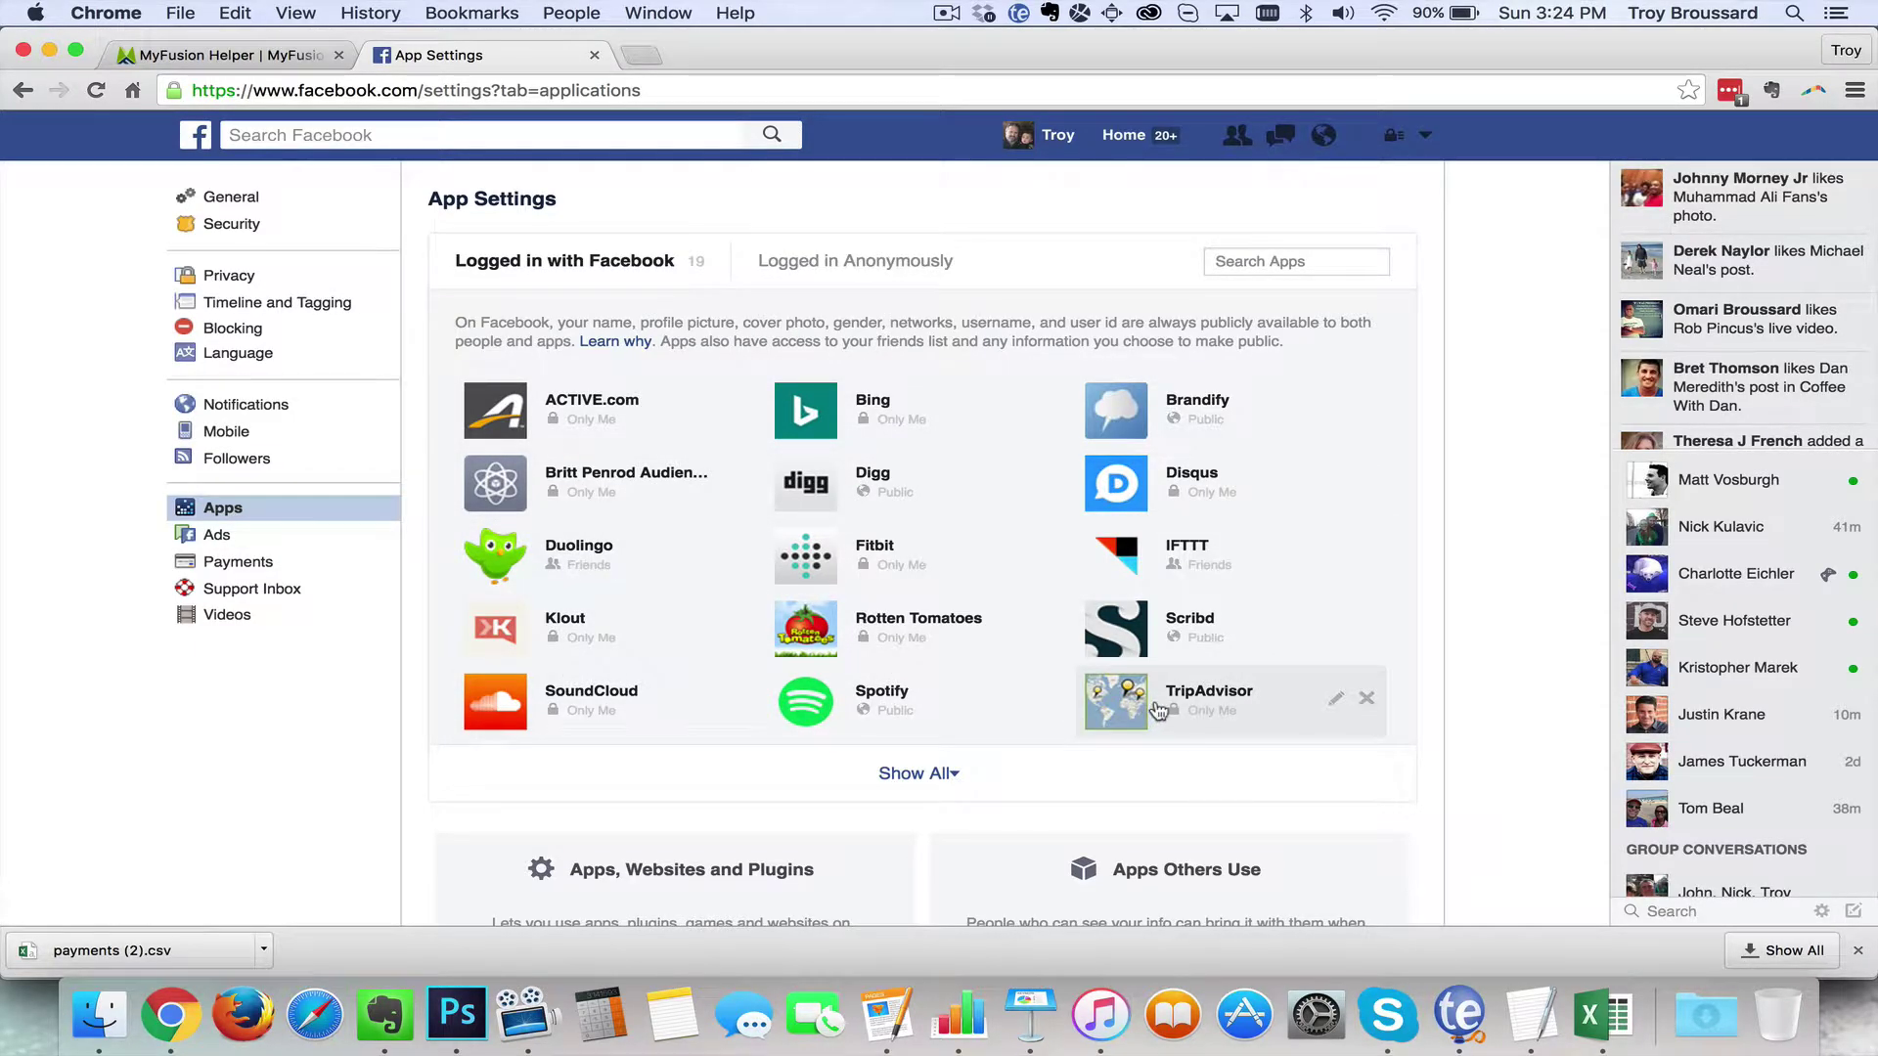
{"action": "left_click", "coordinate": [249, 62]}
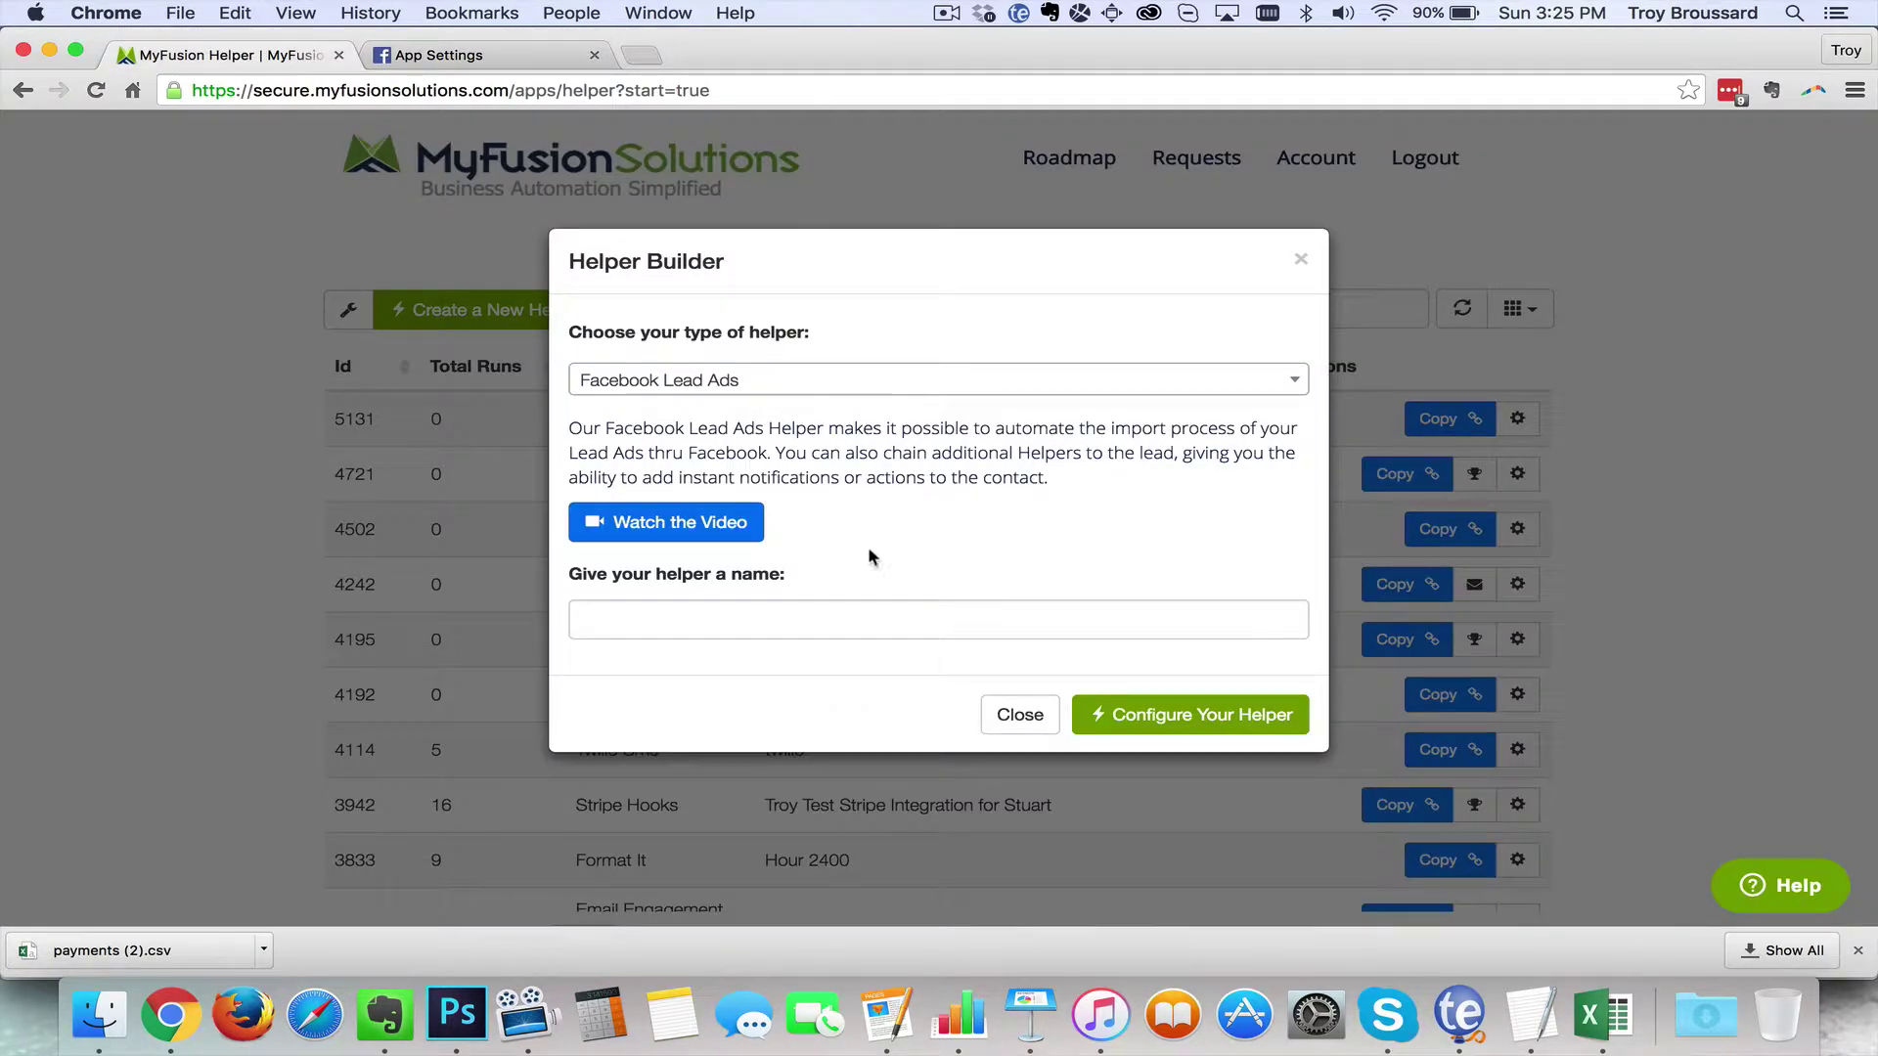
Step: Name the helper 'Facebook Lead Ads Demo' and move on to configuring it
{"action": "left_click", "coordinate": [838, 618]}
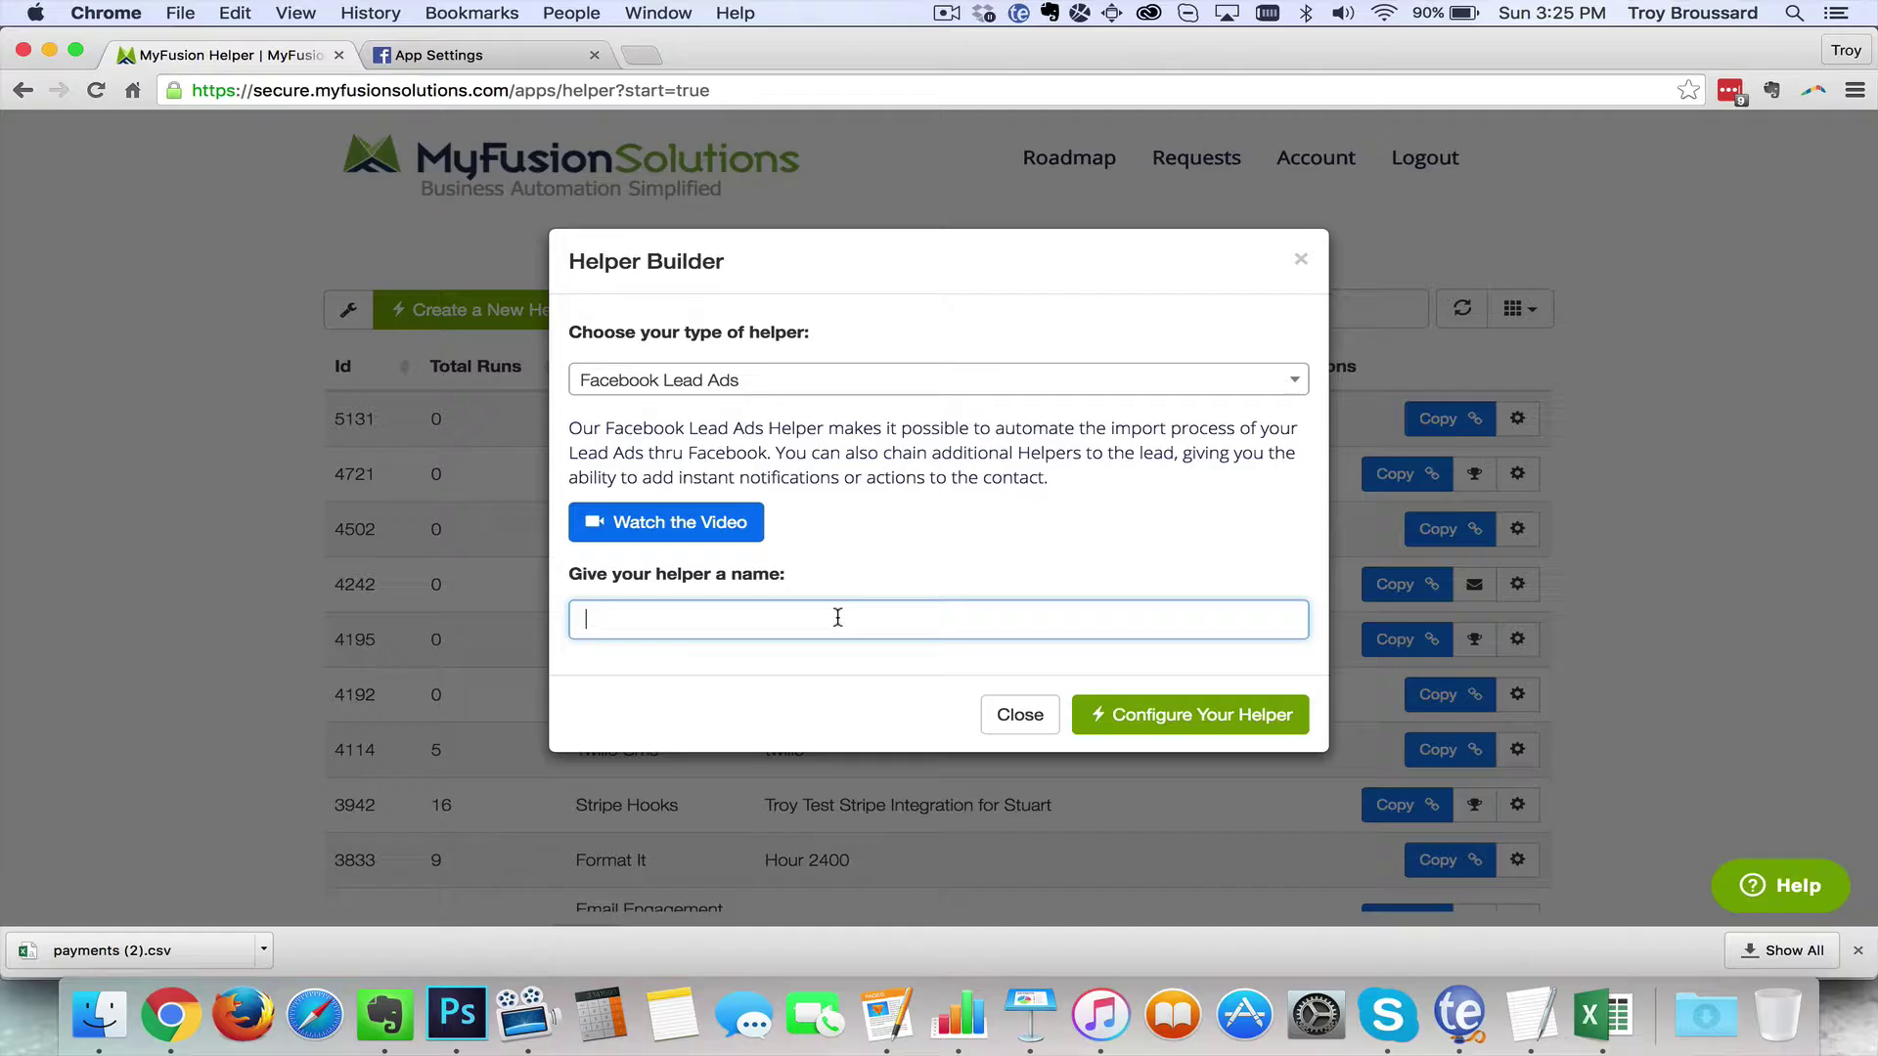
{"action": "type", "text": "Face"}
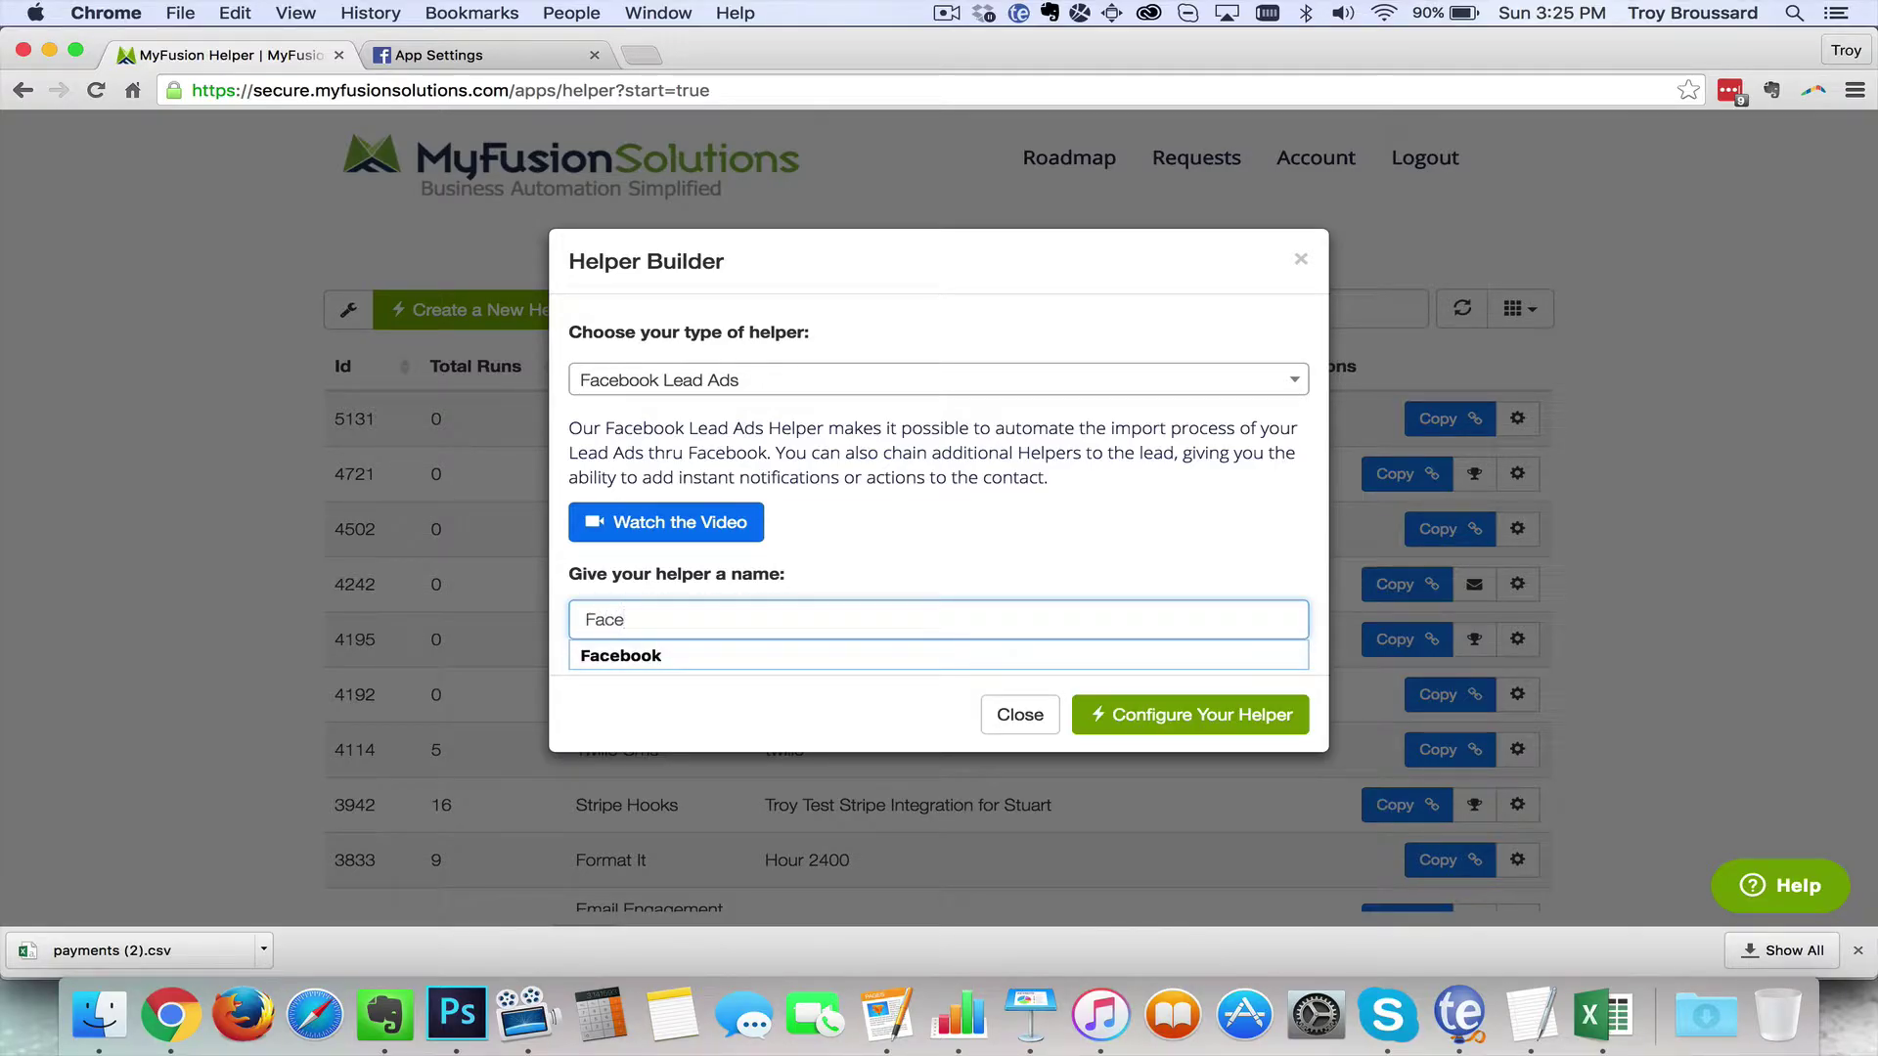
{"action": "type", "text": "book Lead "}
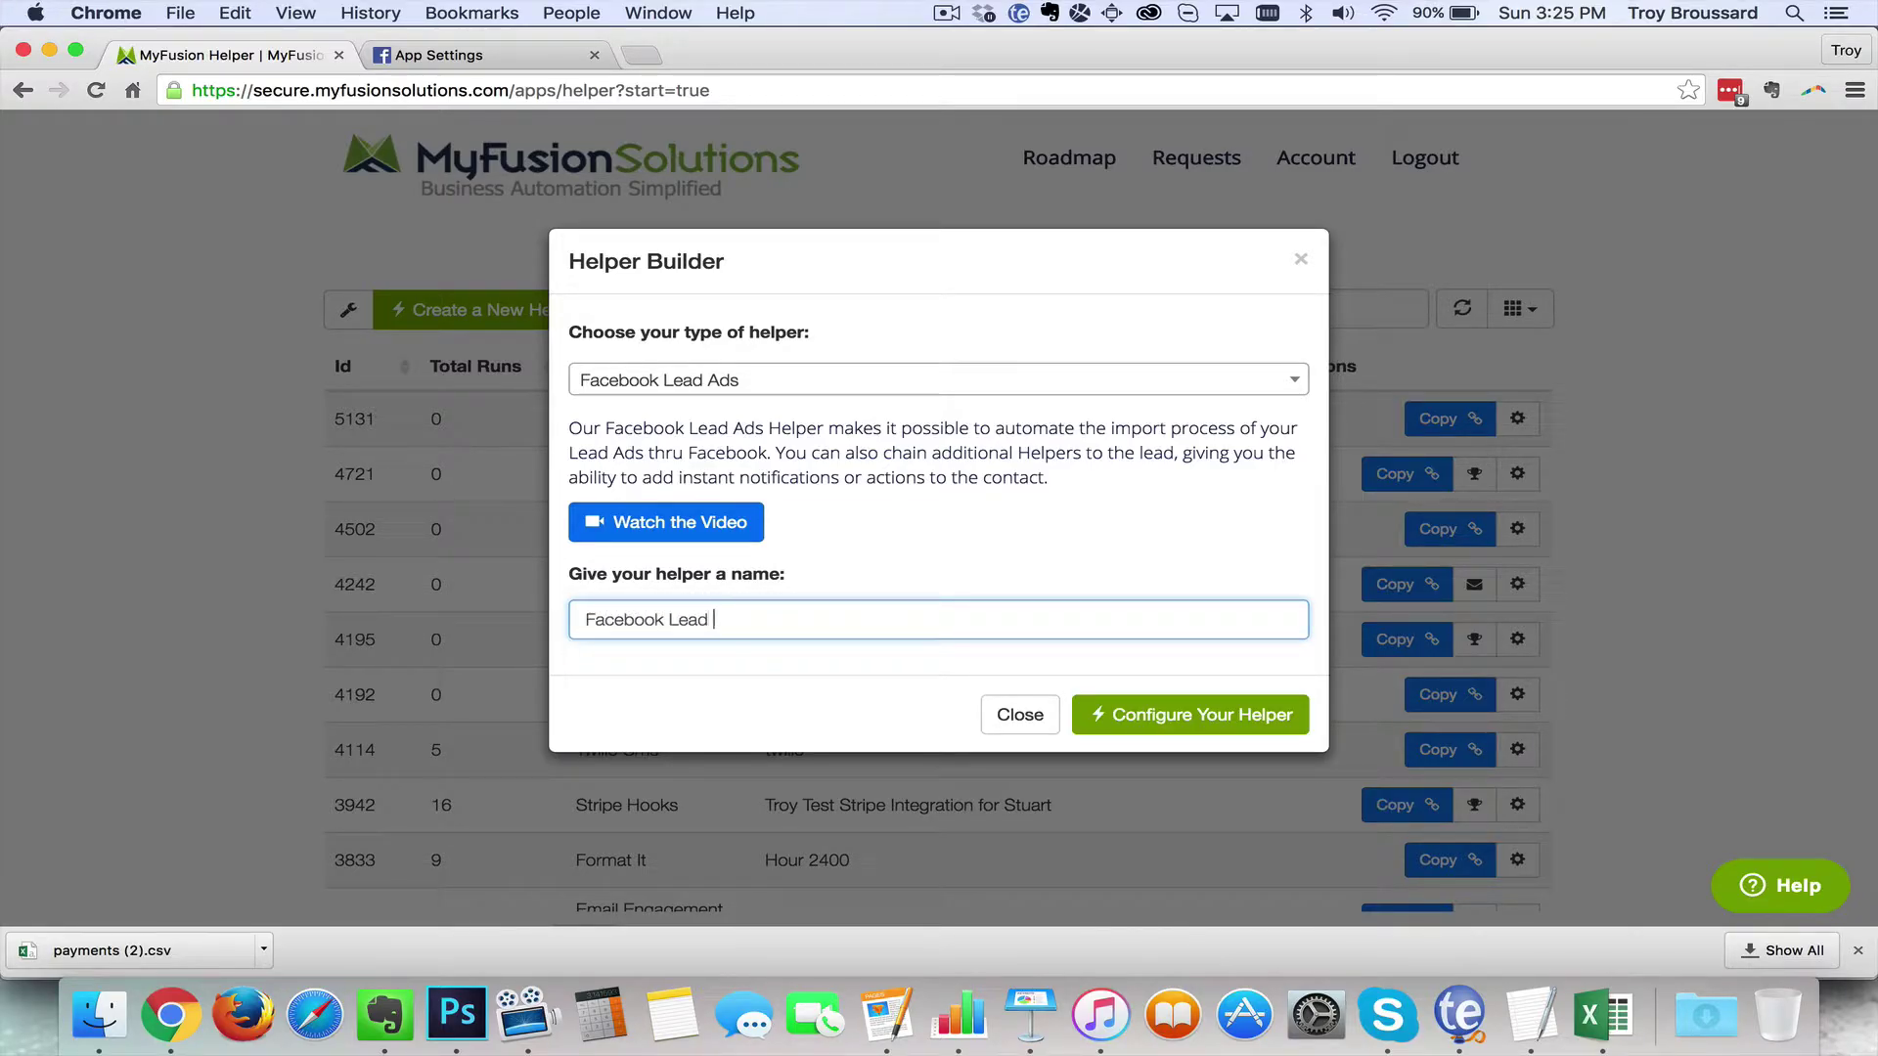
{"action": "type", "text": "Ads Demo"}
{"action": "left_click", "coordinate": [1171, 717]}
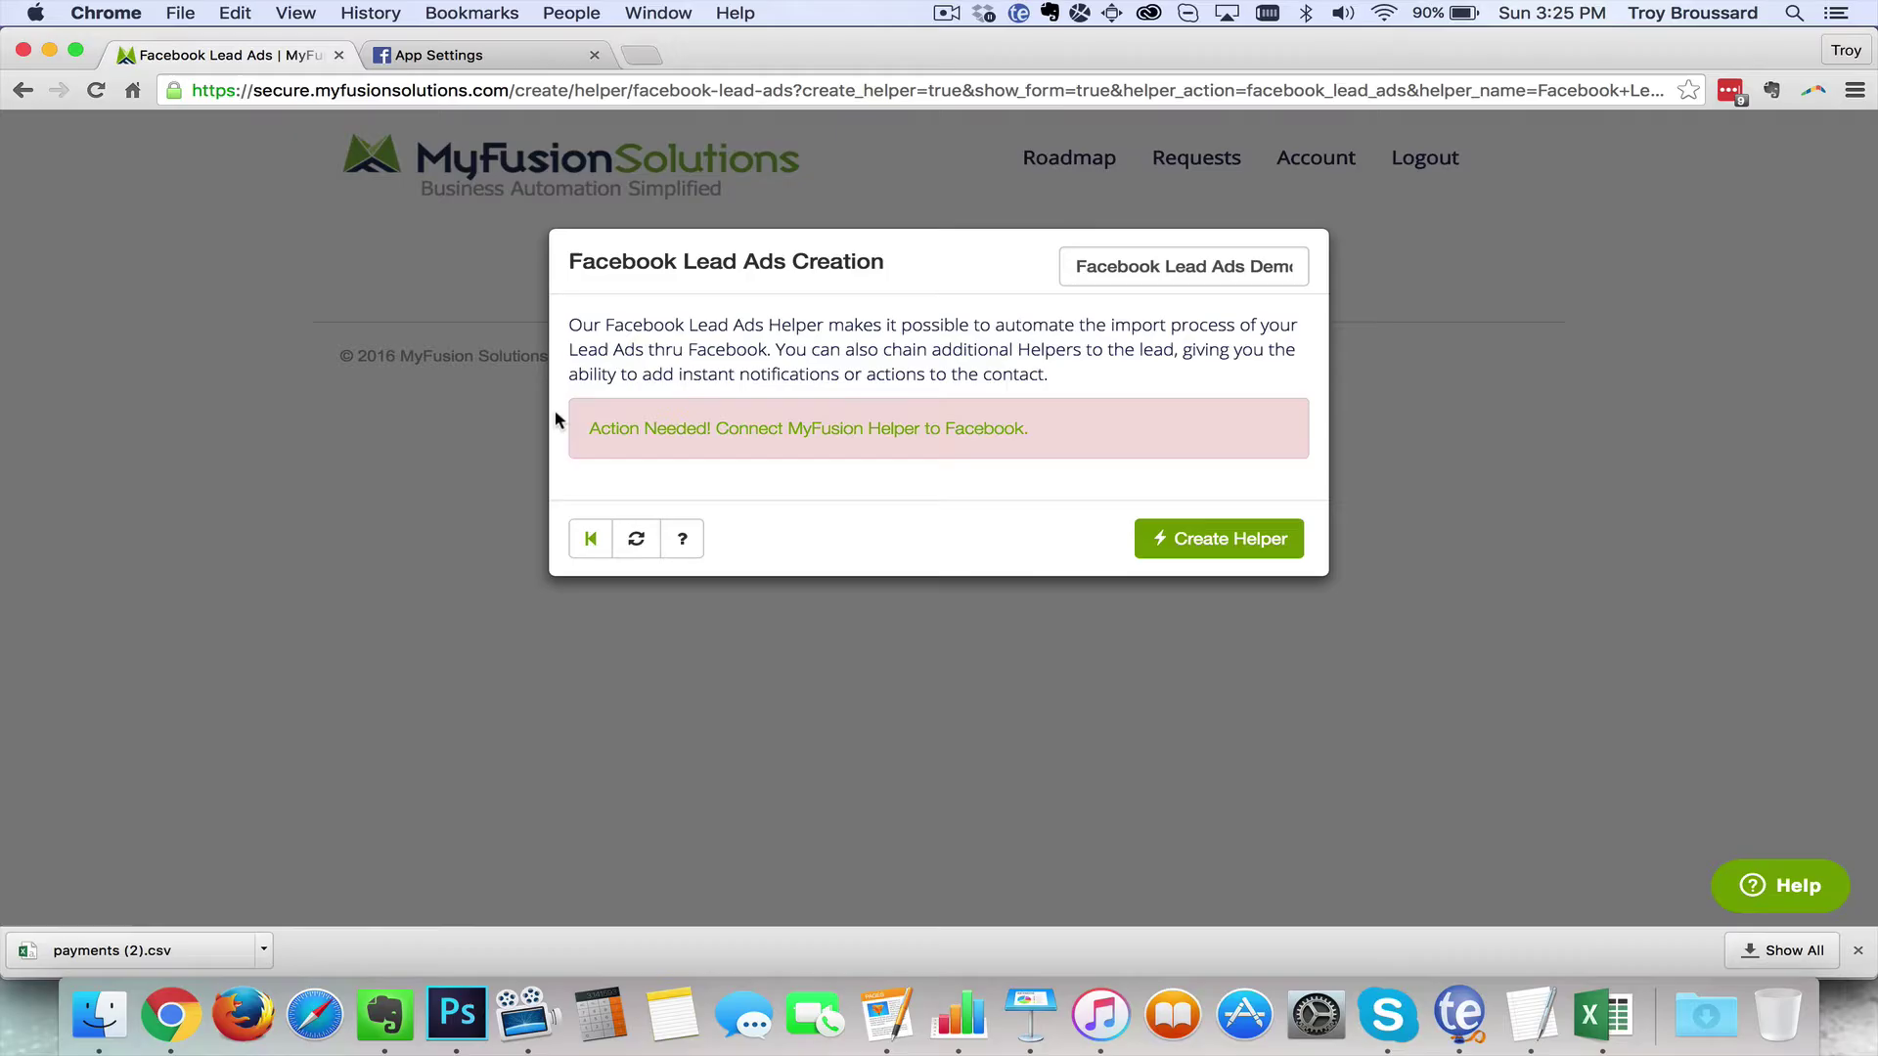
Step: Connect MyFusion Helper to Facebook, granting public profile and Pages and ads permissions
{"action": "left_click", "coordinate": [869, 442]}
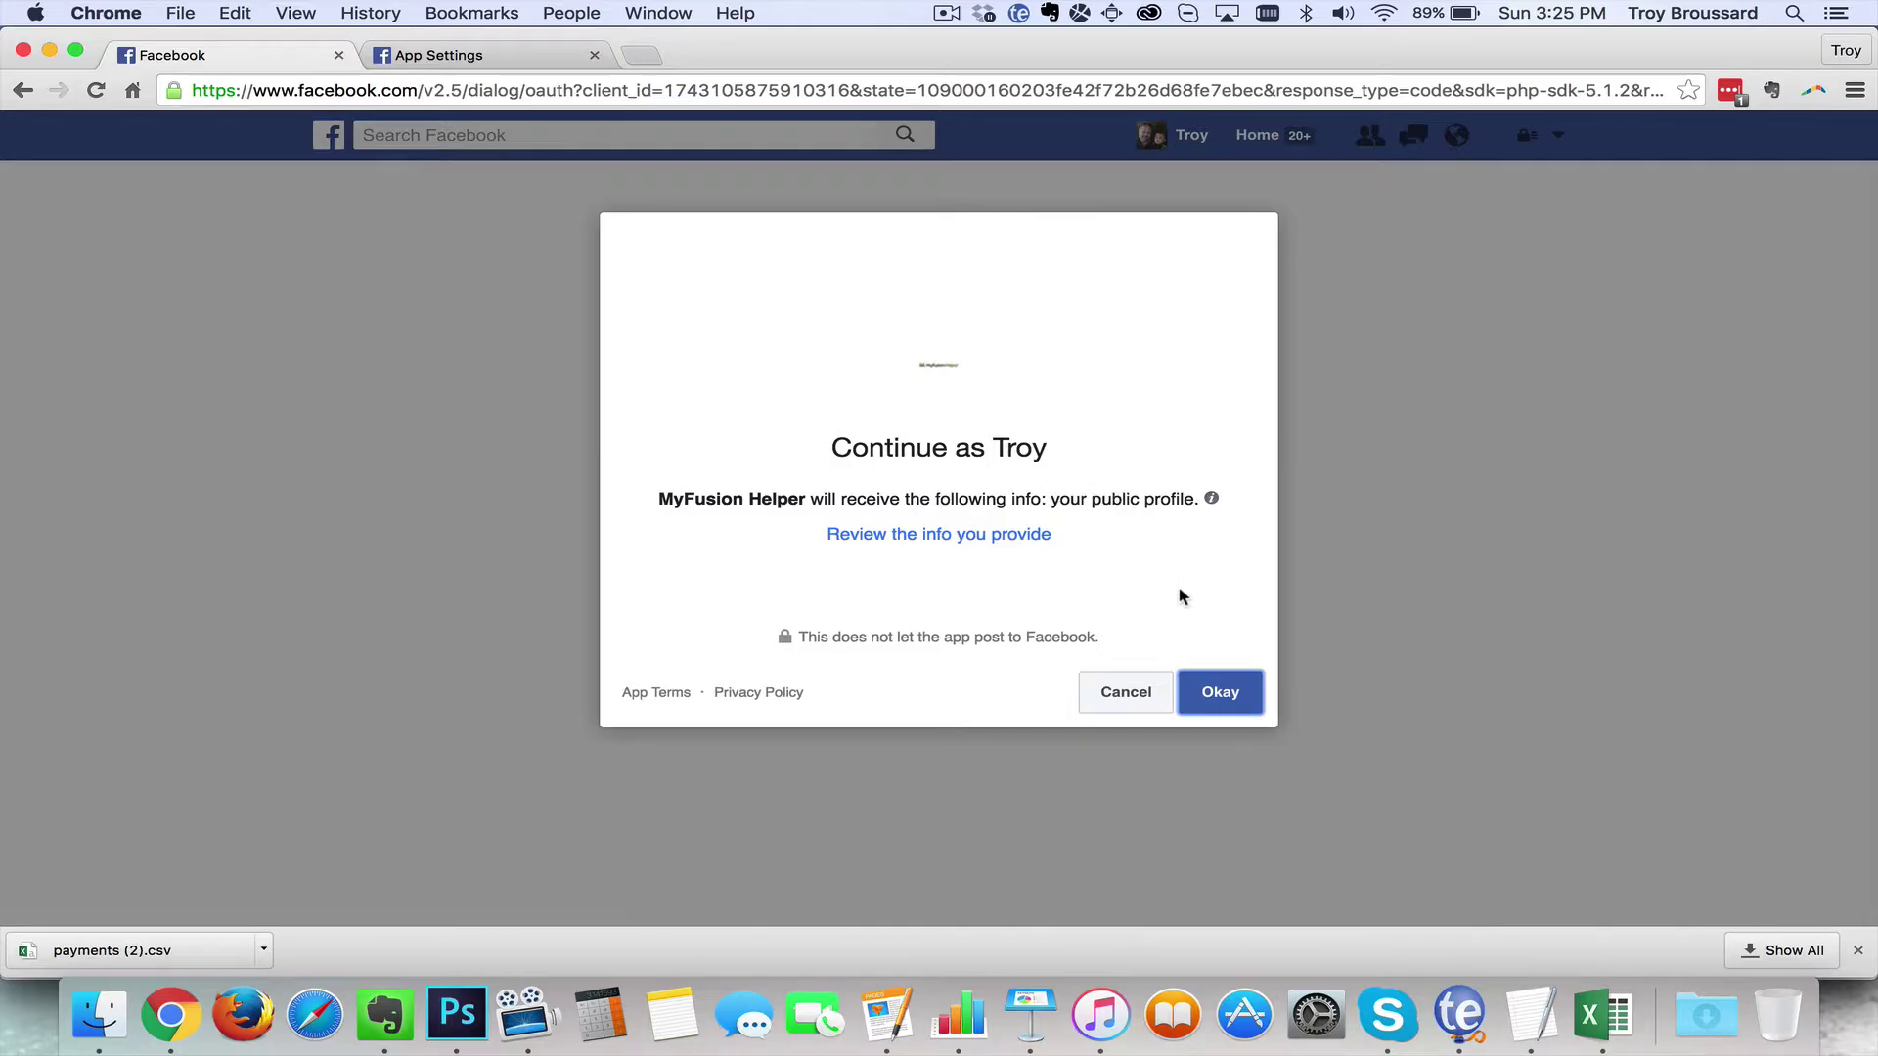
{"action": "left_click", "coordinate": [1218, 702]}
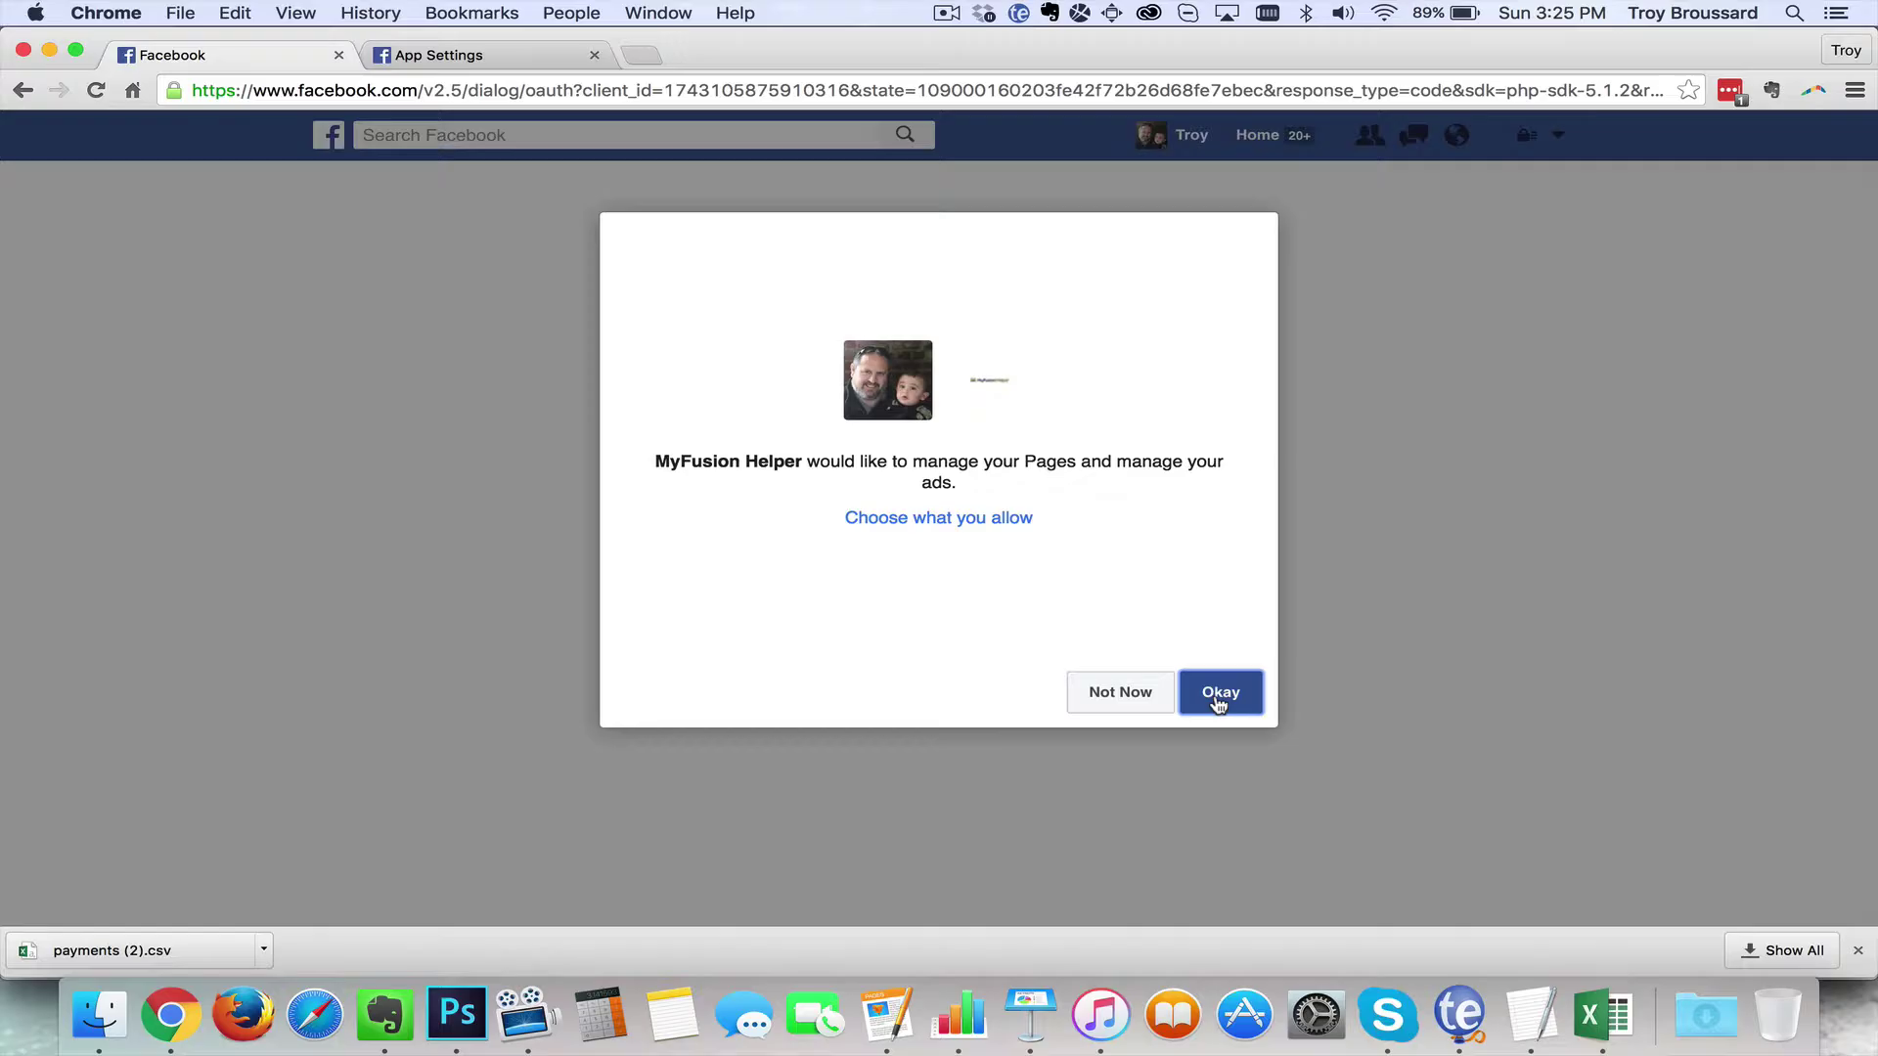
{"action": "left_click", "coordinate": [1223, 703]}
{"action": "left_click", "coordinate": [1222, 694]}
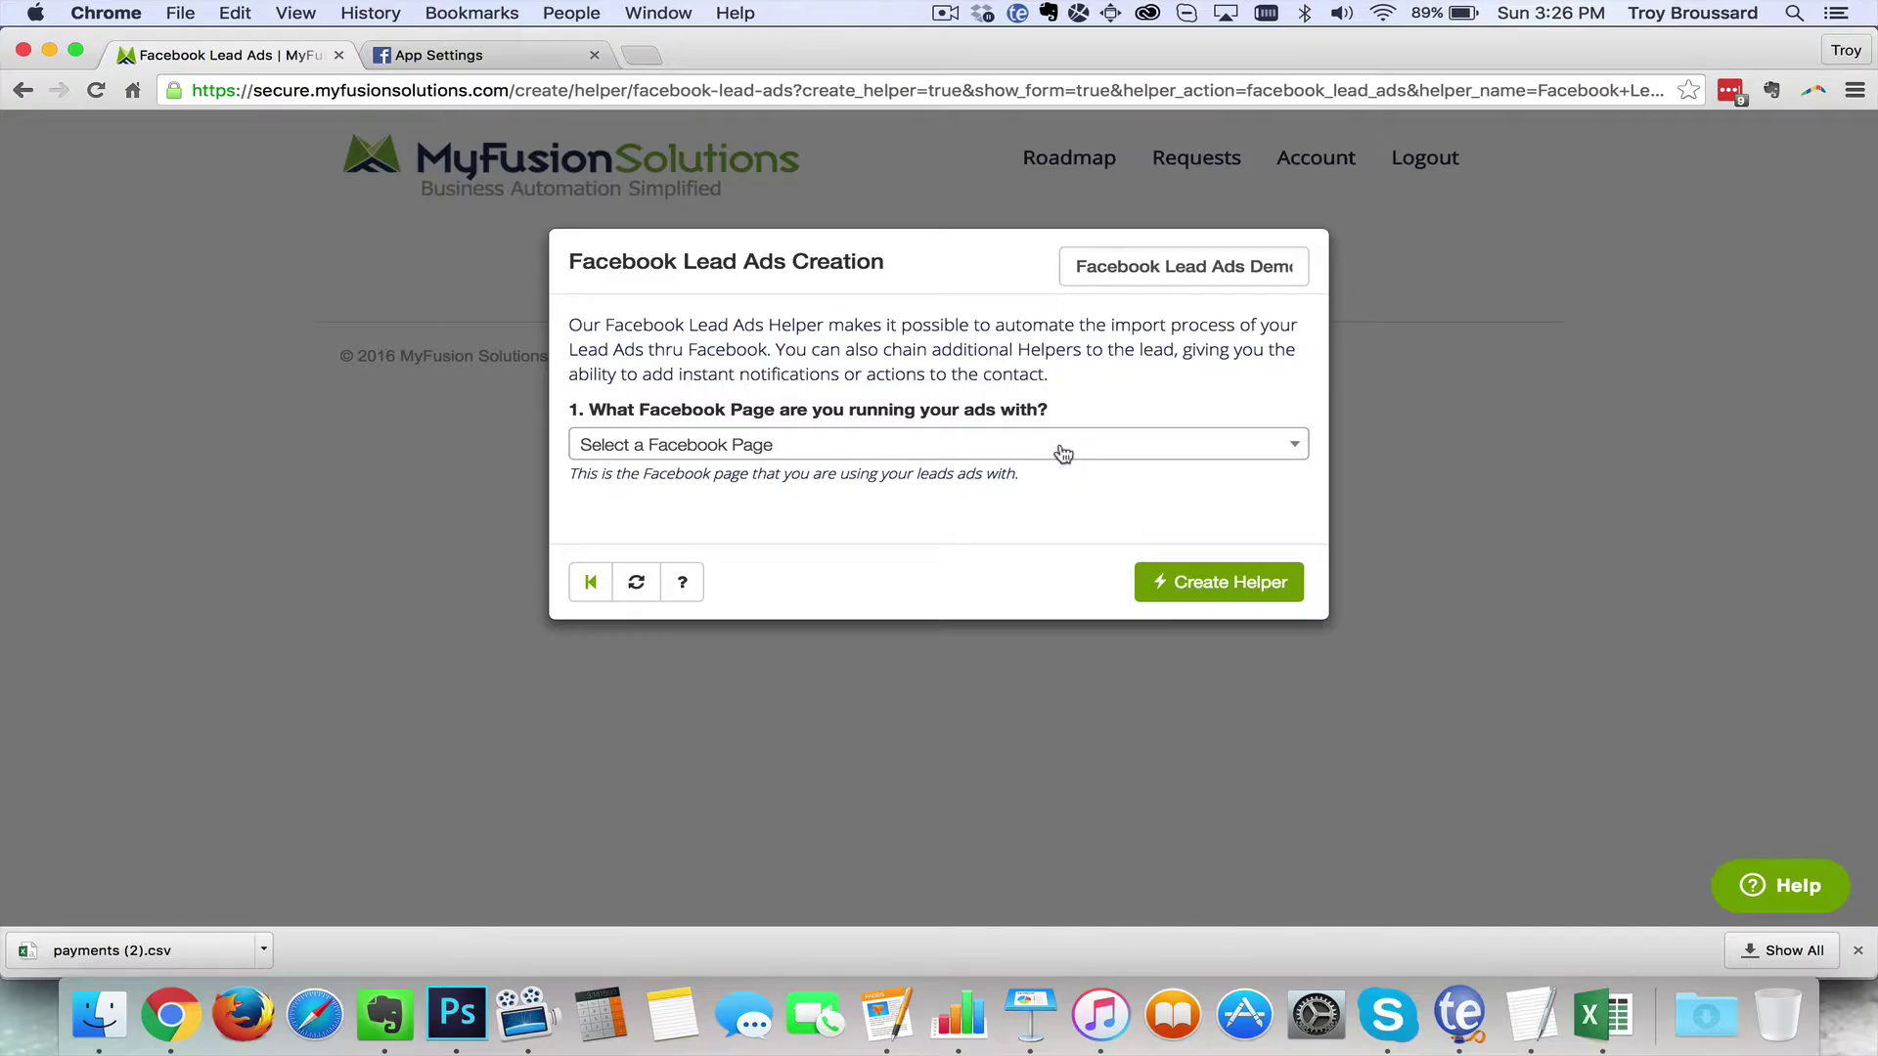
Step: Choose the MyFusion Solutions page and the MFH - Tuesday Tips Email Form lead form
{"action": "left_click", "coordinate": [1063, 453]}
{"action": "type", "text": "my"}
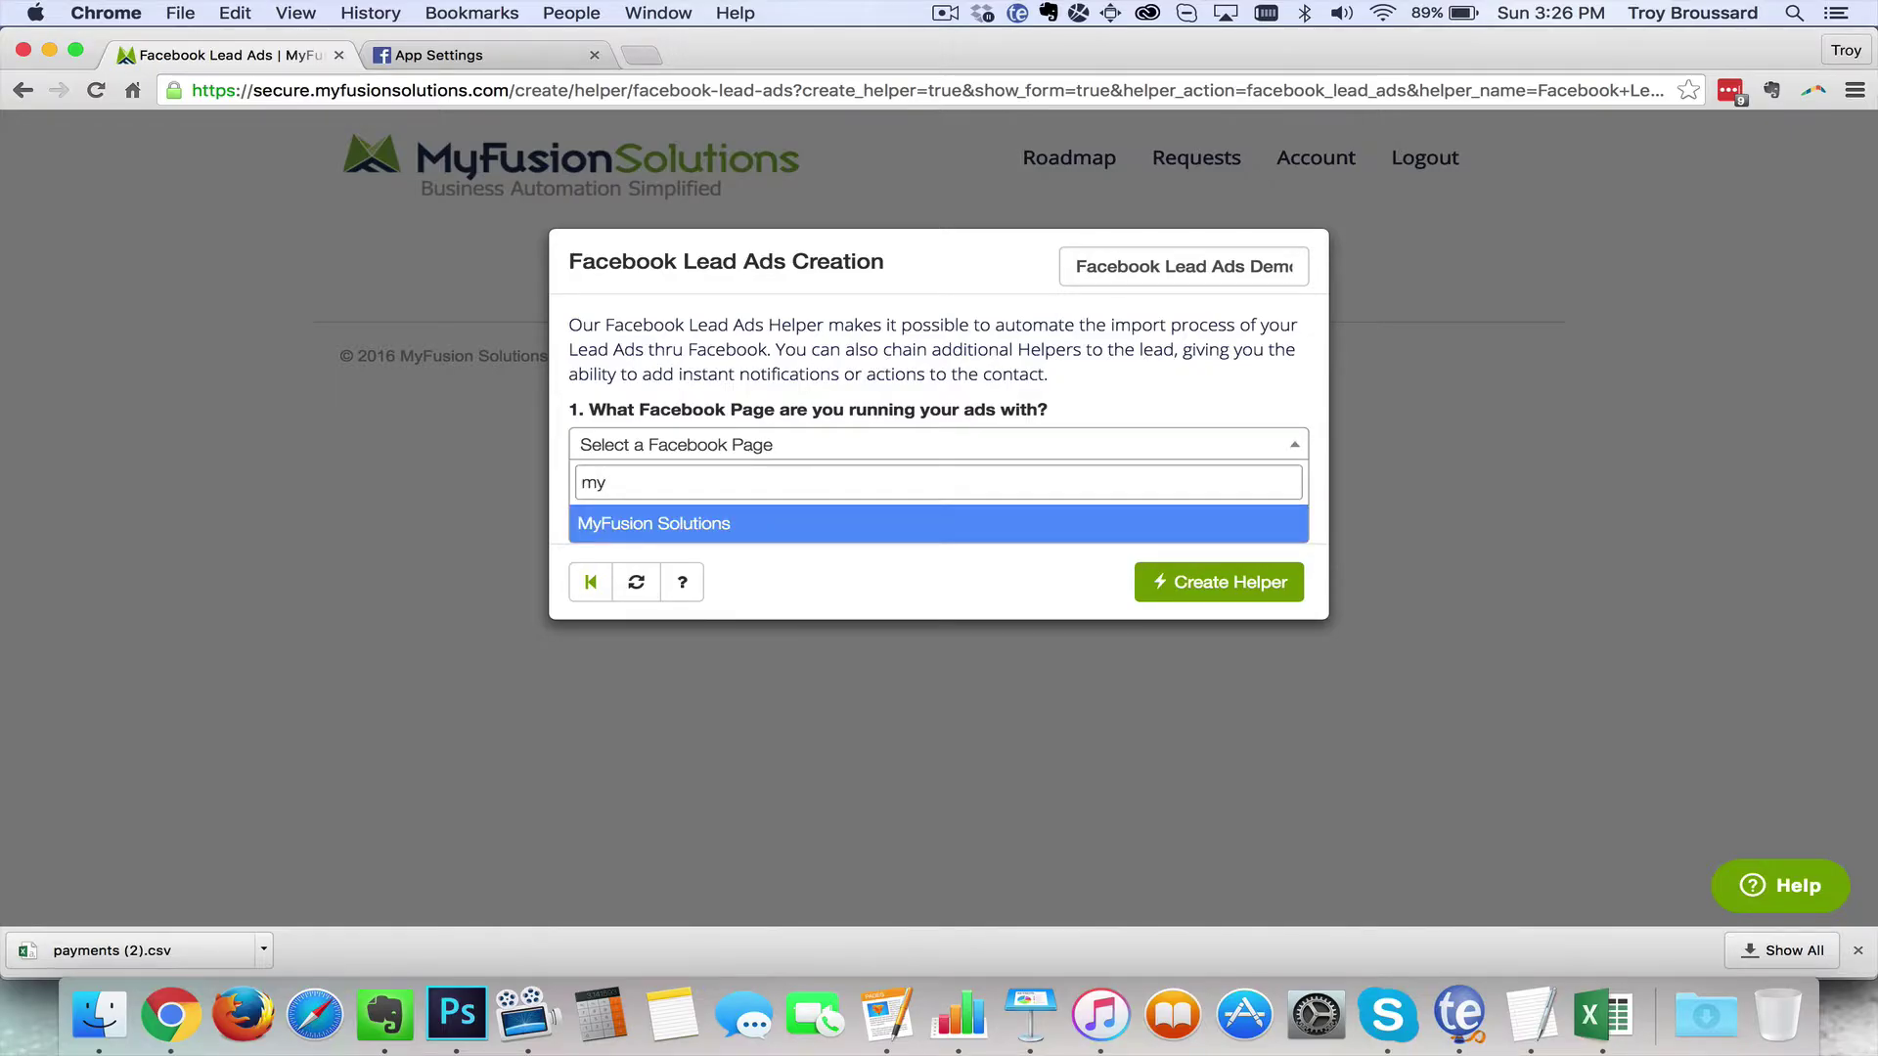
{"action": "left_click", "coordinate": [967, 535]}
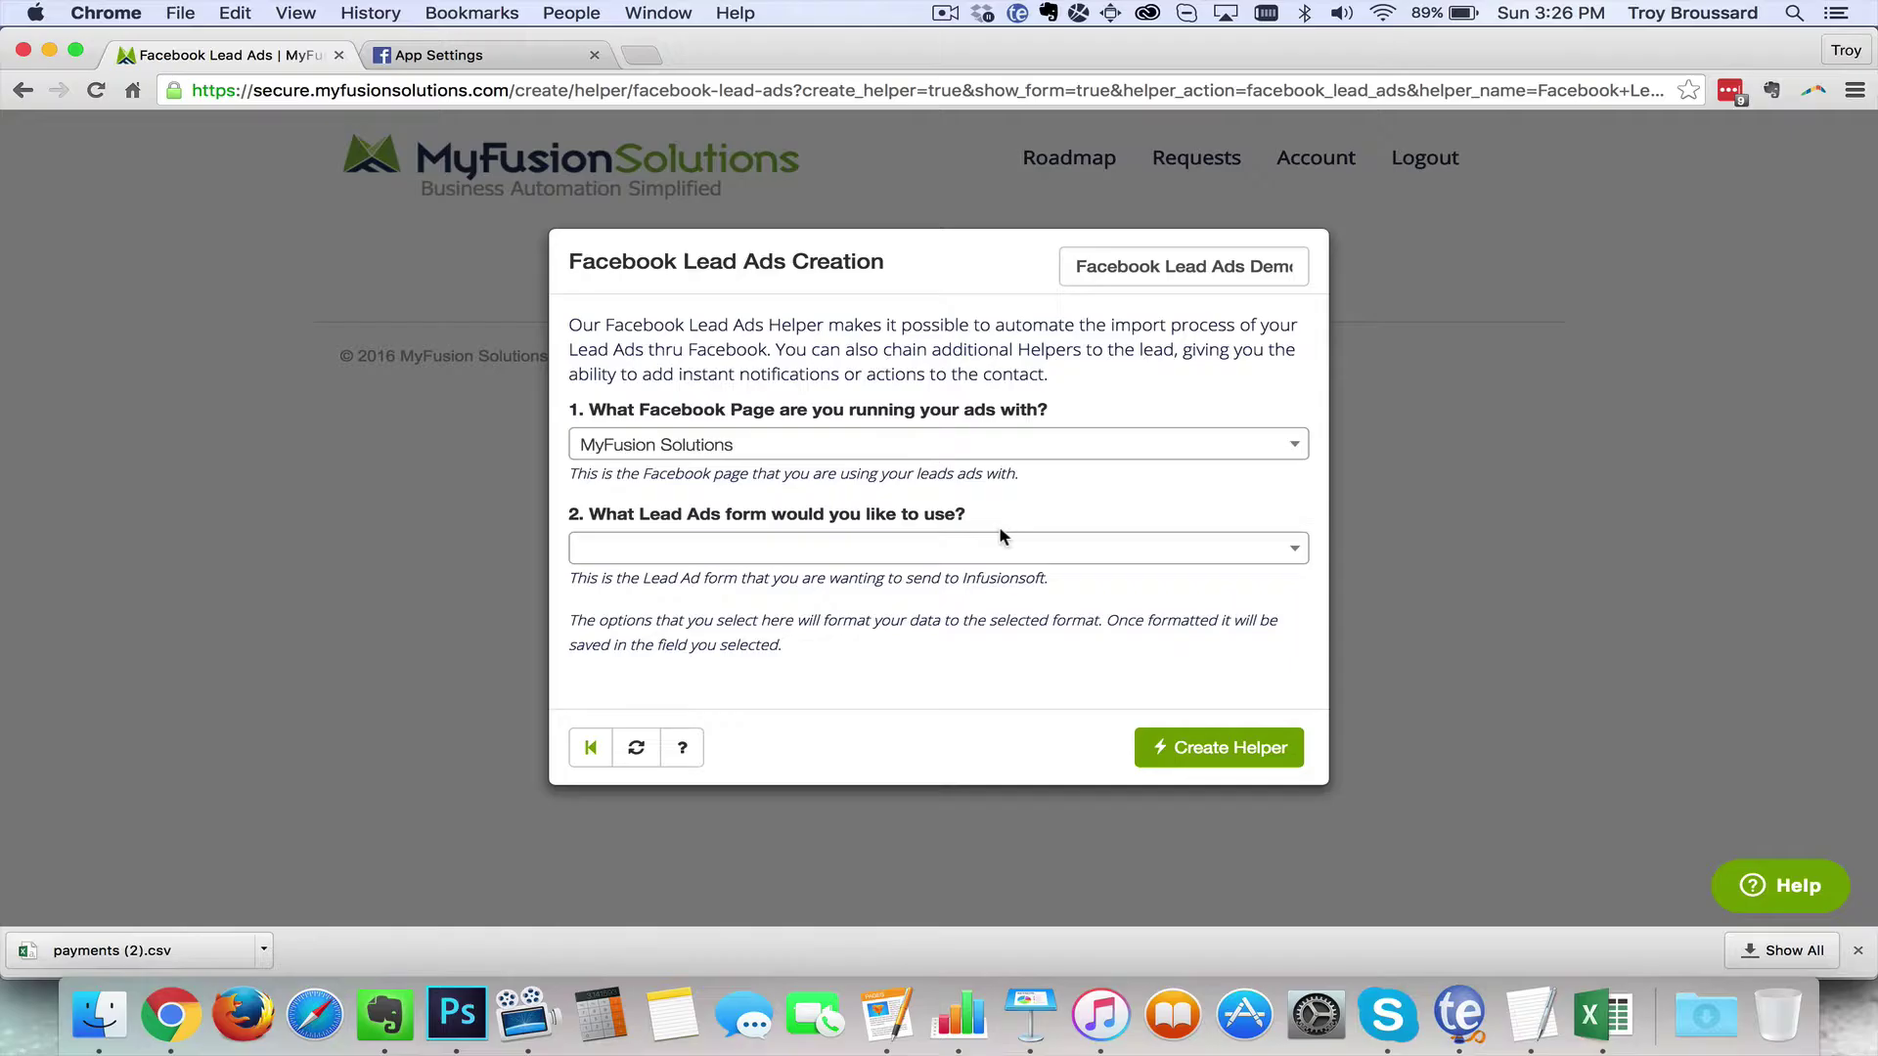
{"action": "left_click", "coordinate": [1018, 552]}
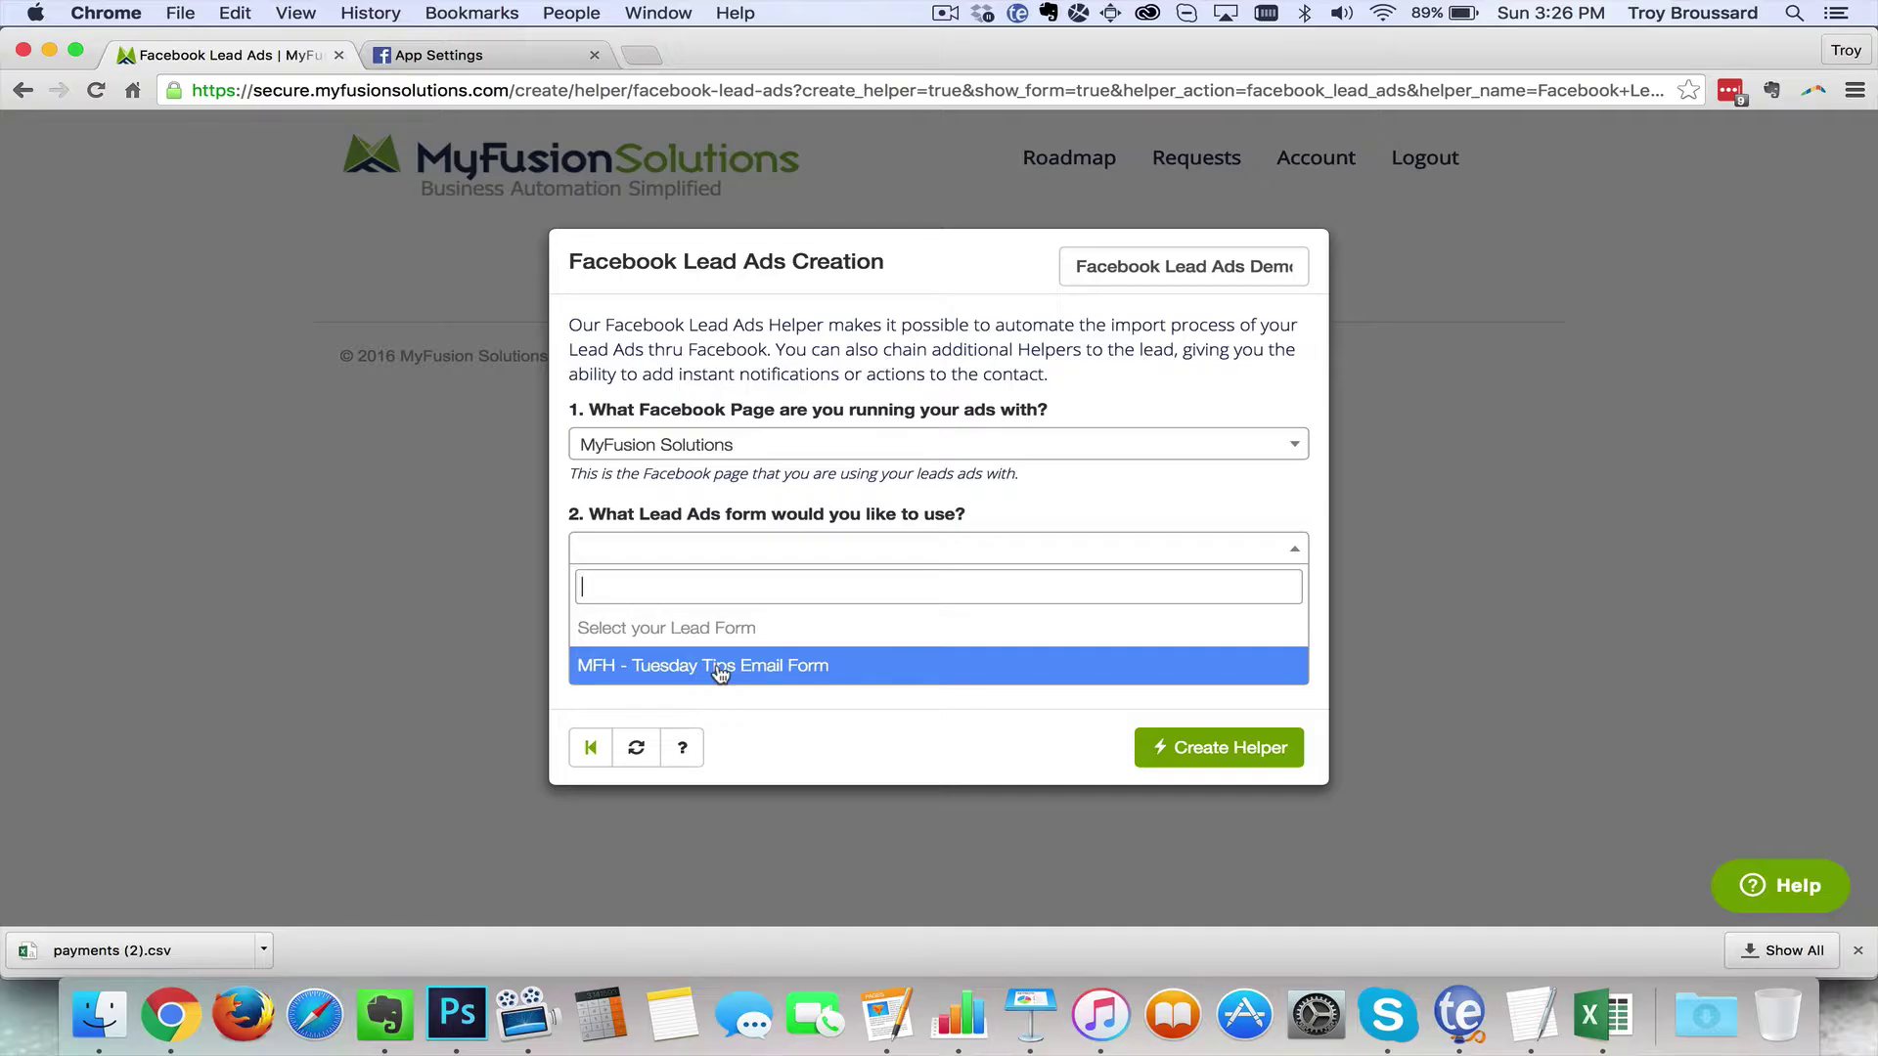
{"action": "left_click", "coordinate": [791, 666]}
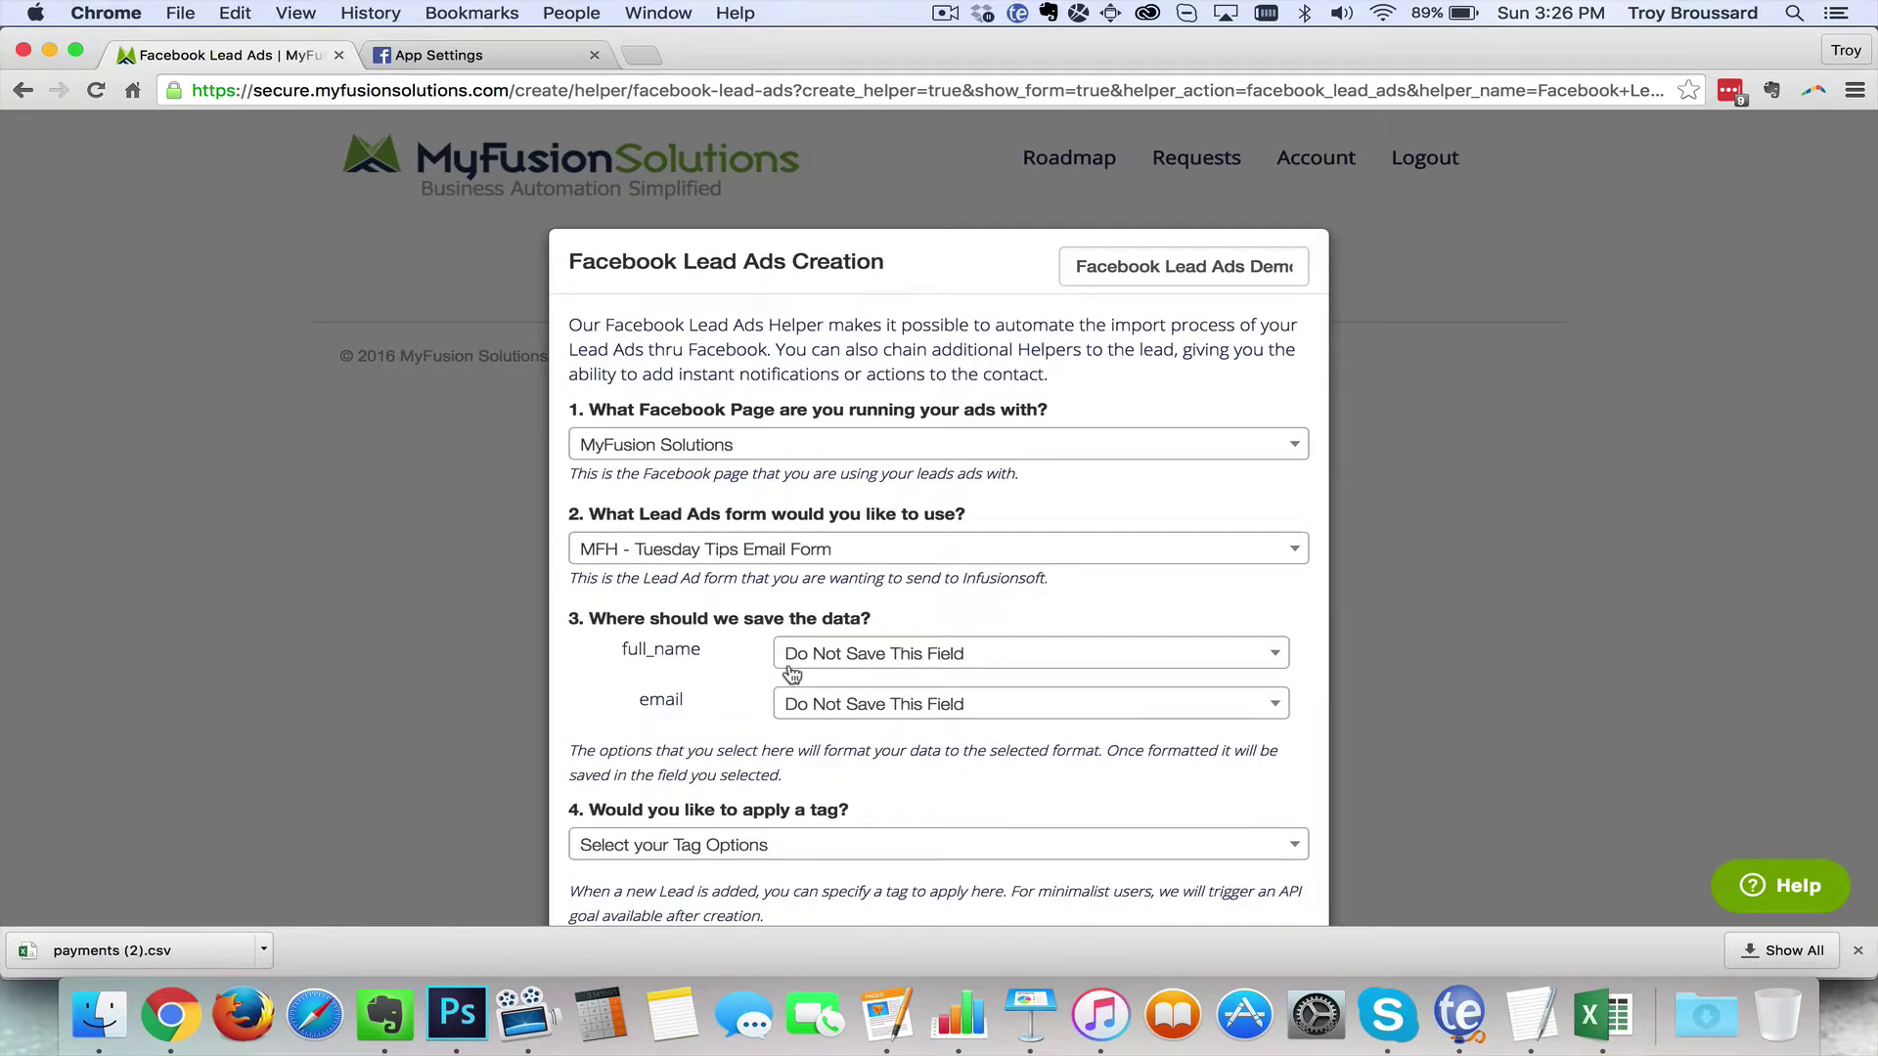
Step: Map full_name to the Full Name field and email to the Email field
{"action": "scroll", "coordinate": [954, 298], "scroll_direction": "down", "scroll_amount": 2}
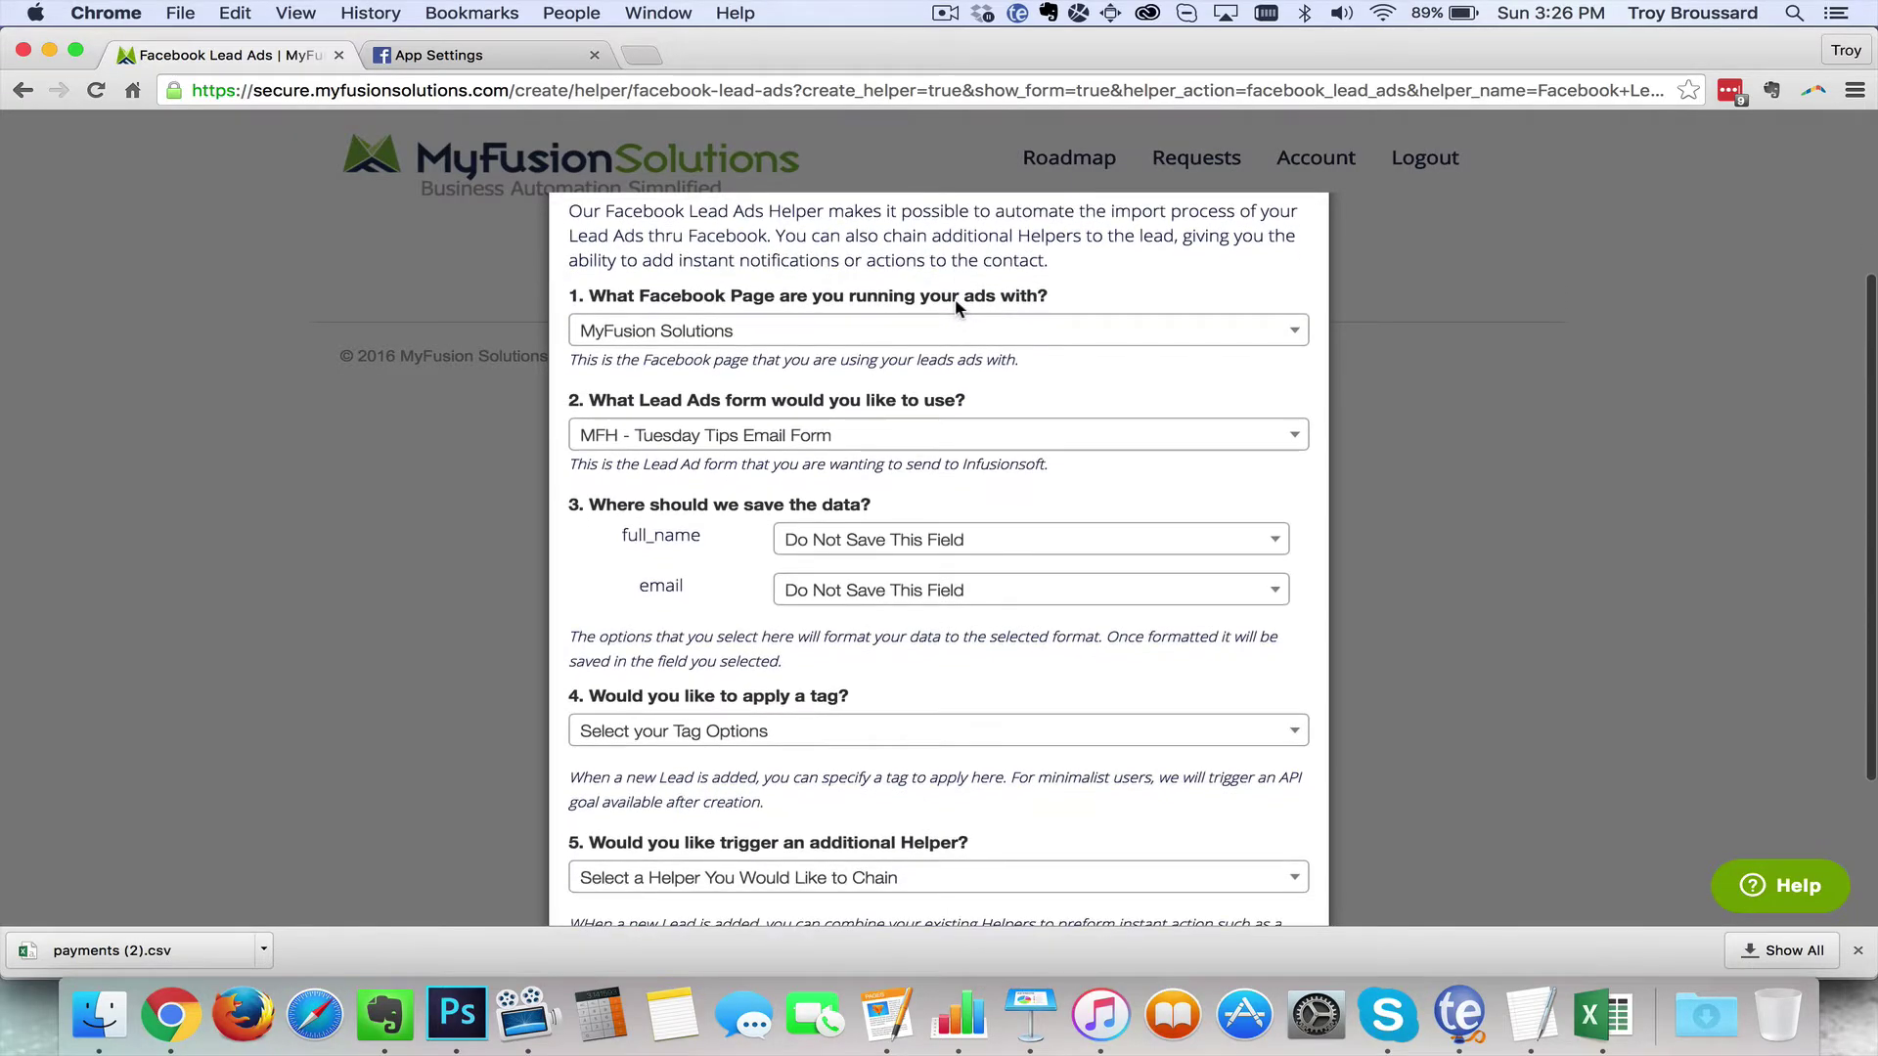
{"action": "scroll", "coordinate": [956, 303], "scroll_direction": "down", "scroll_amount": 3}
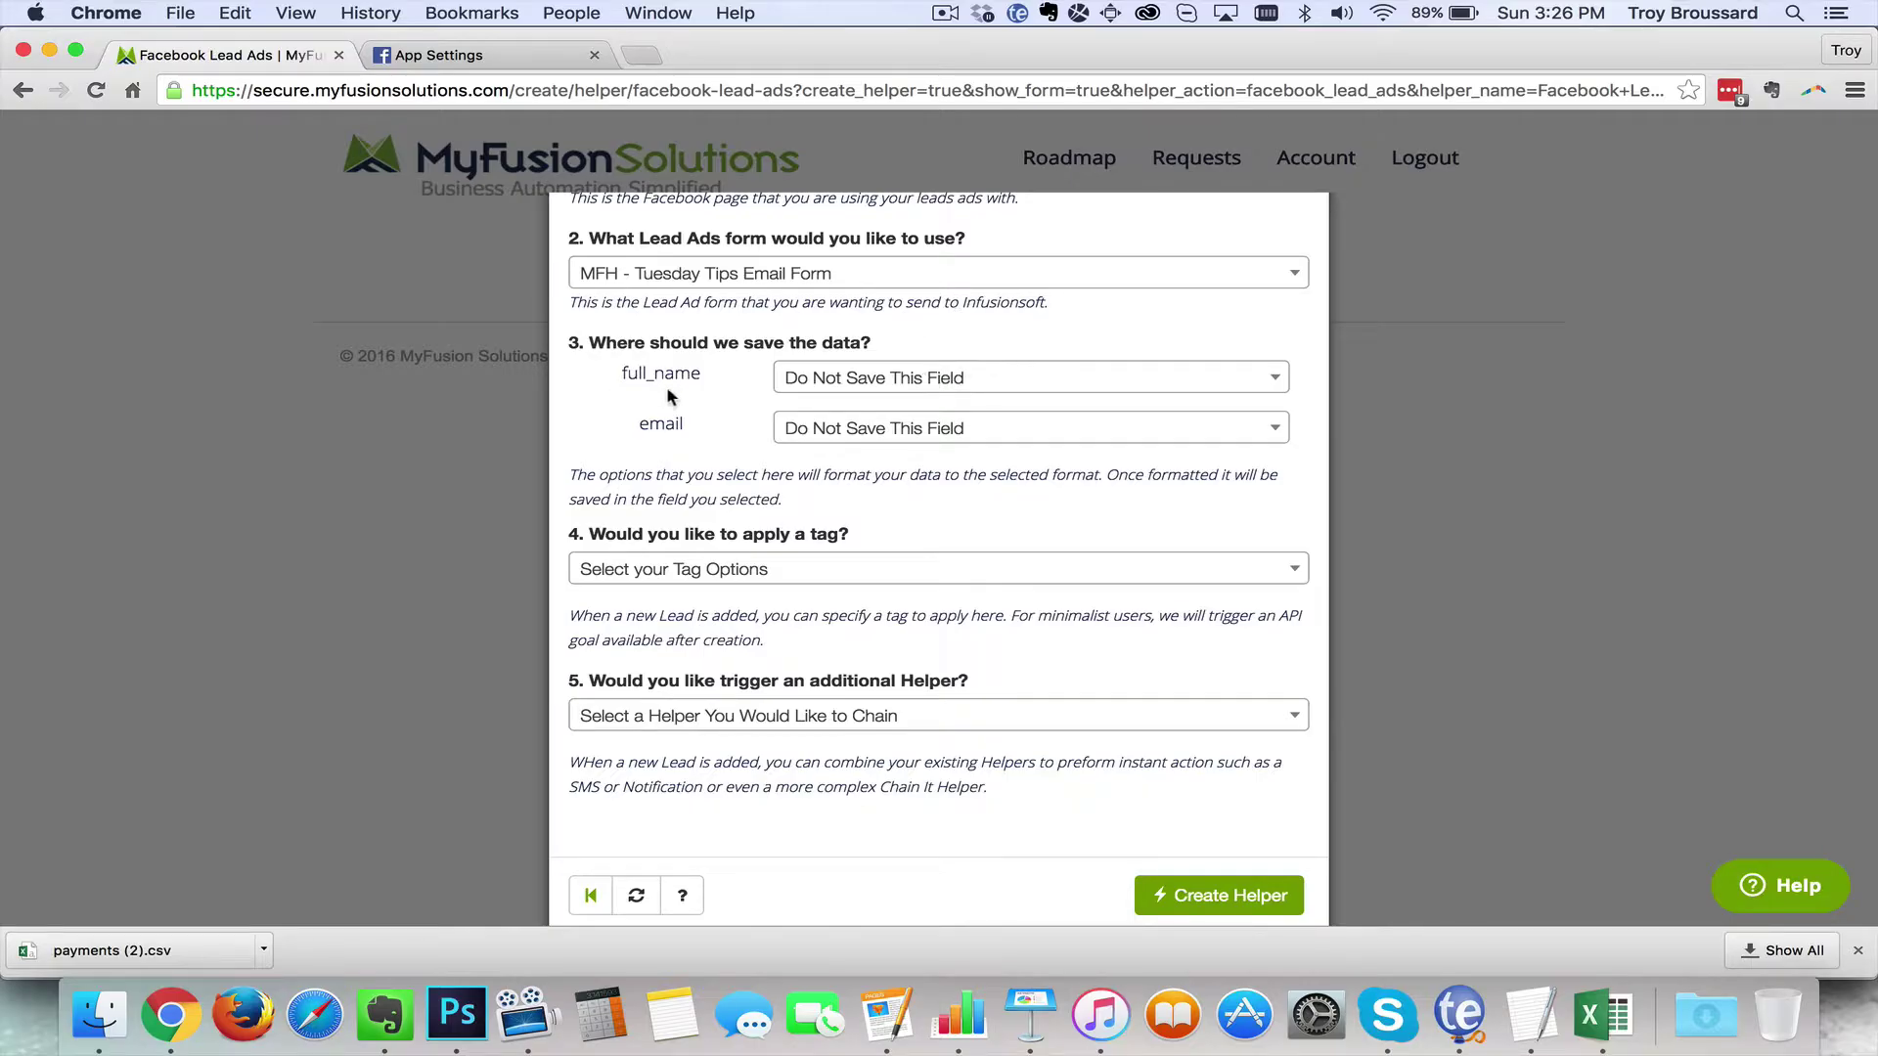
{"action": "left_click", "coordinate": [859, 382]}
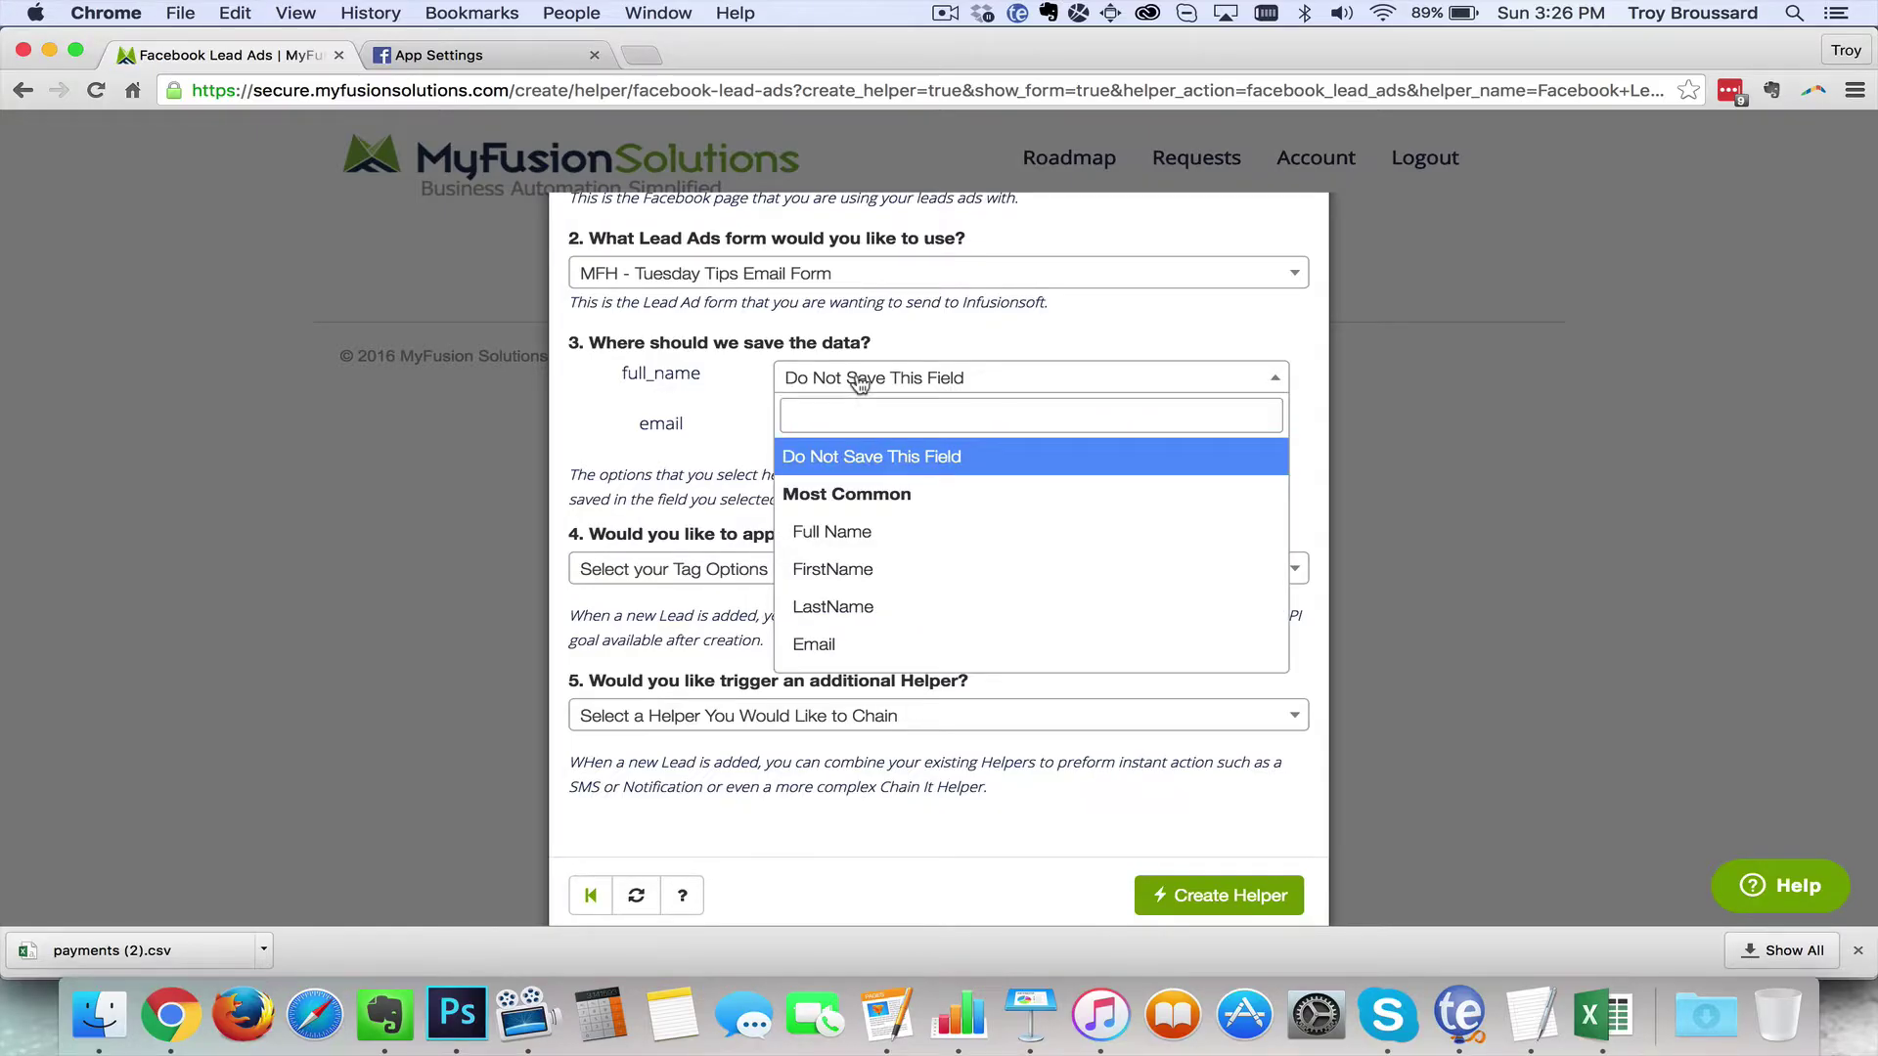
{"action": "left_click", "coordinate": [863, 541]}
{"action": "left_click", "coordinate": [947, 443]}
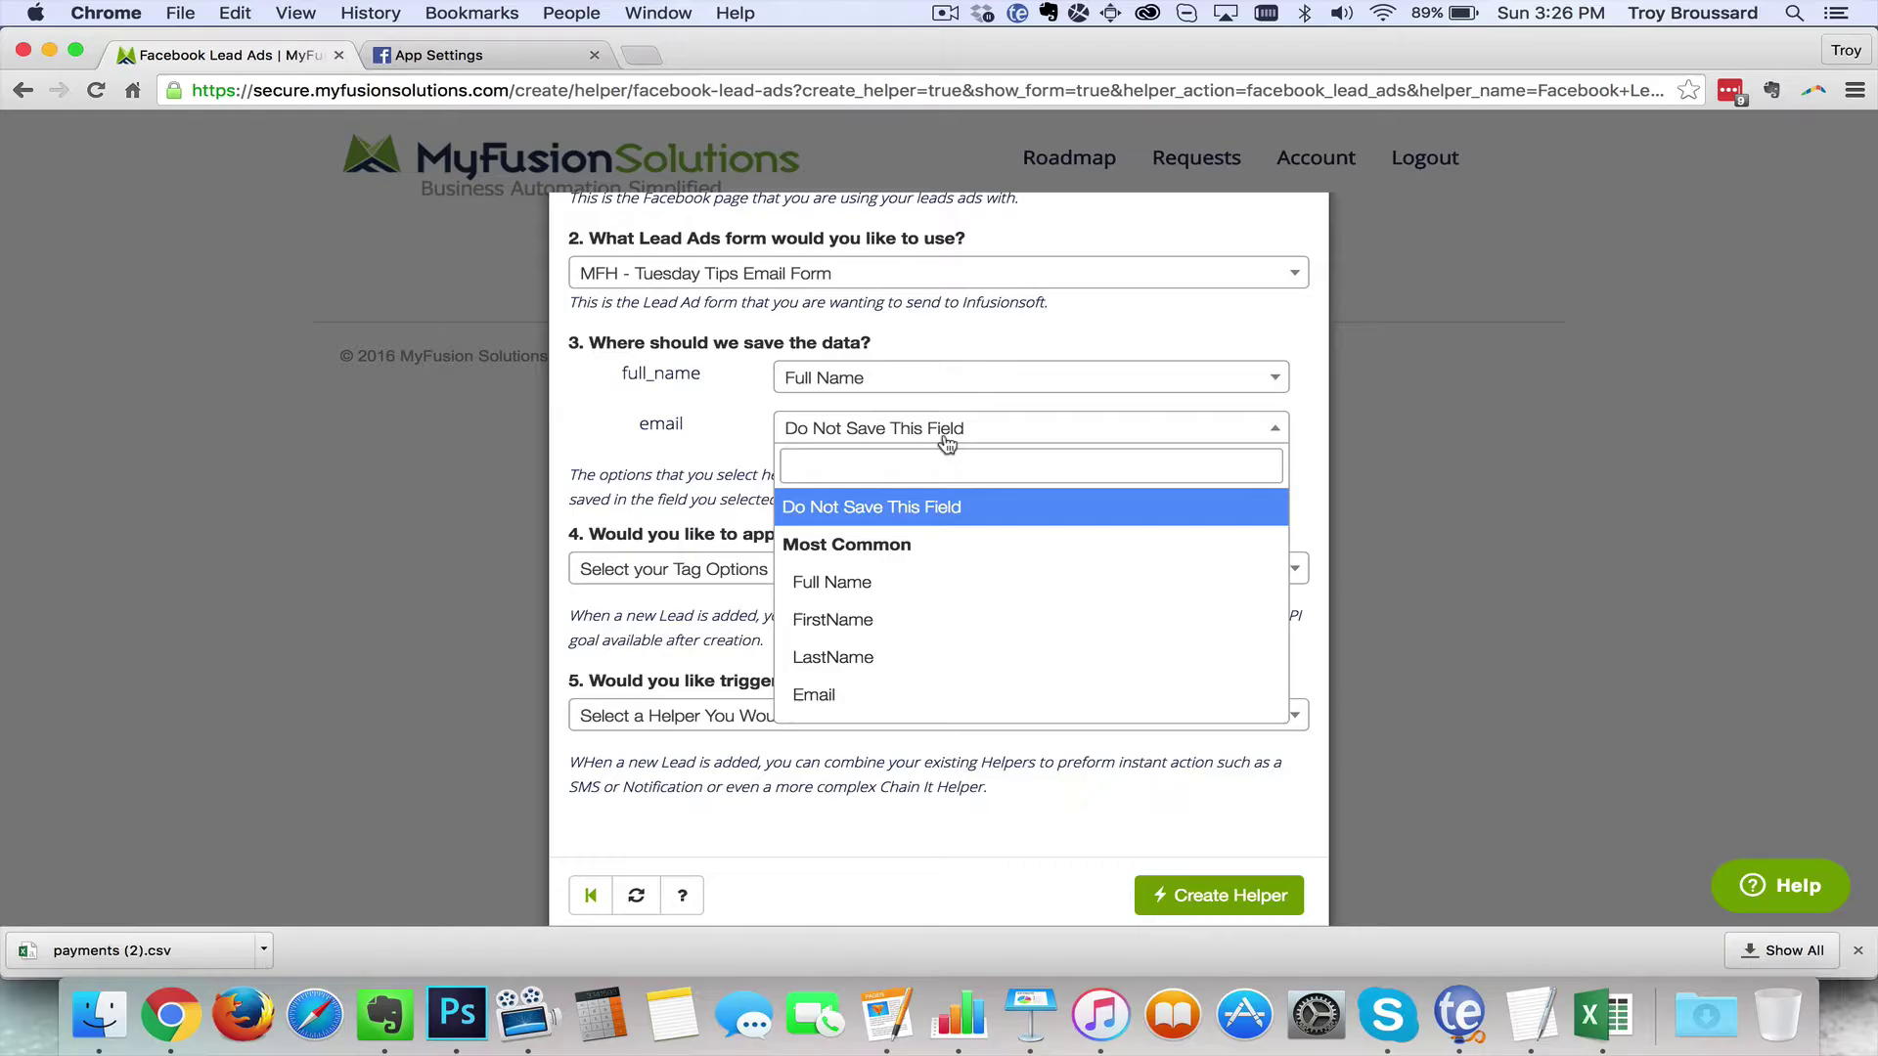
{"action": "left_click", "coordinate": [884, 693]}
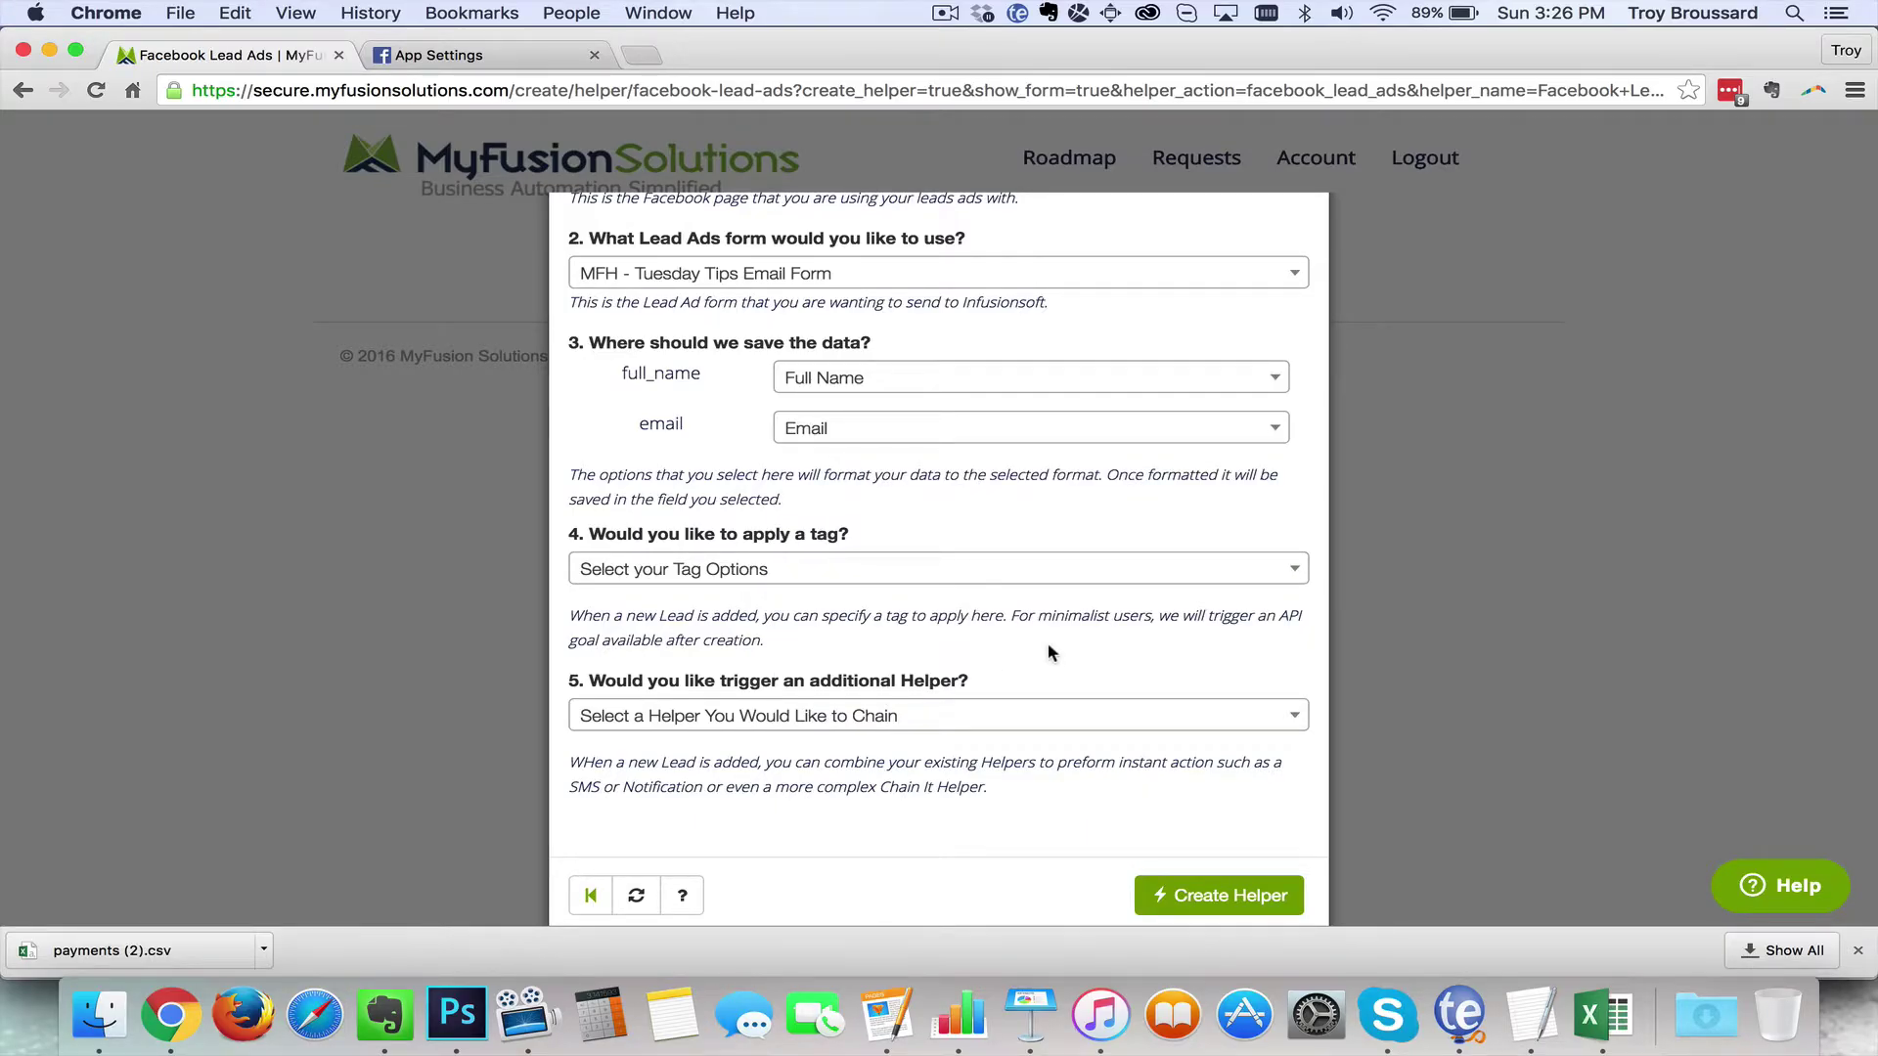
Step: Apply the New Lead tag to new leads and choose Do Not Chain a Helper
{"action": "scroll", "coordinate": [1047, 643], "scroll_direction": "down", "scroll_amount": 2}
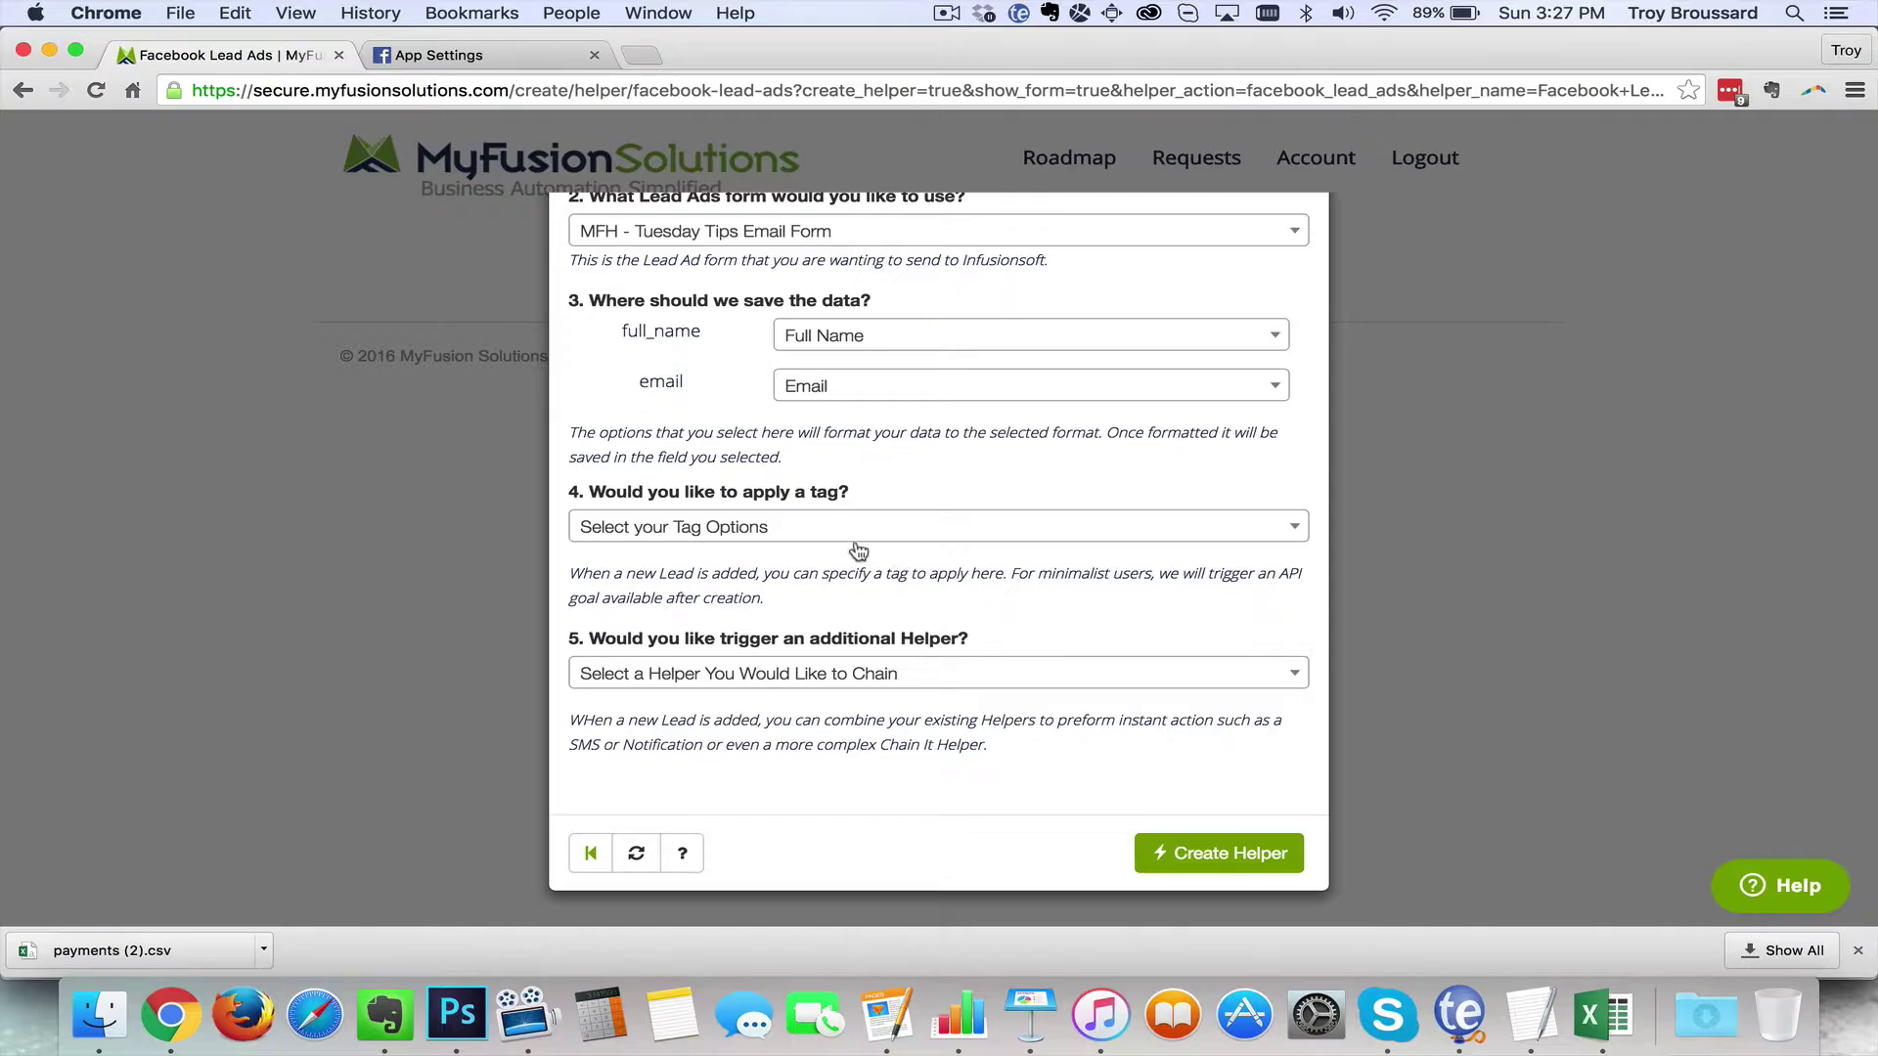
{"action": "left_click", "coordinate": [886, 535]}
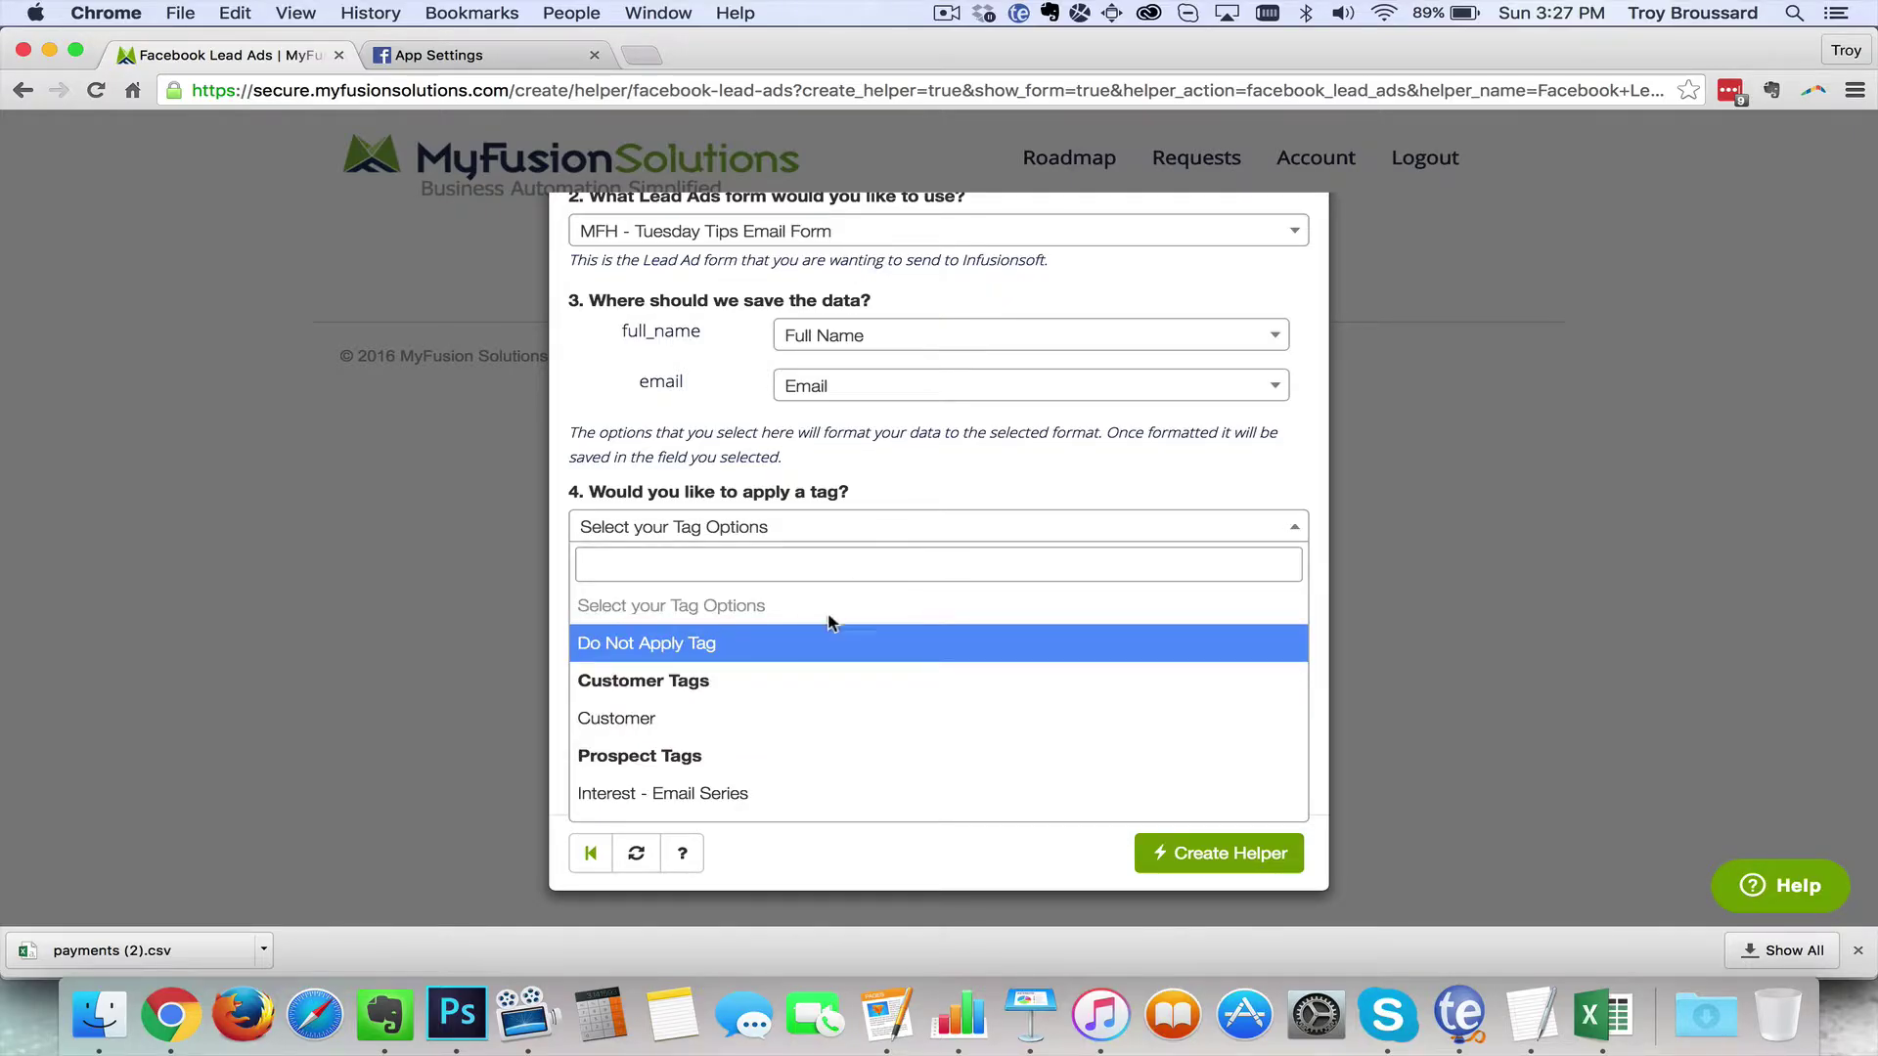
{"action": "left_click", "coordinate": [717, 644]}
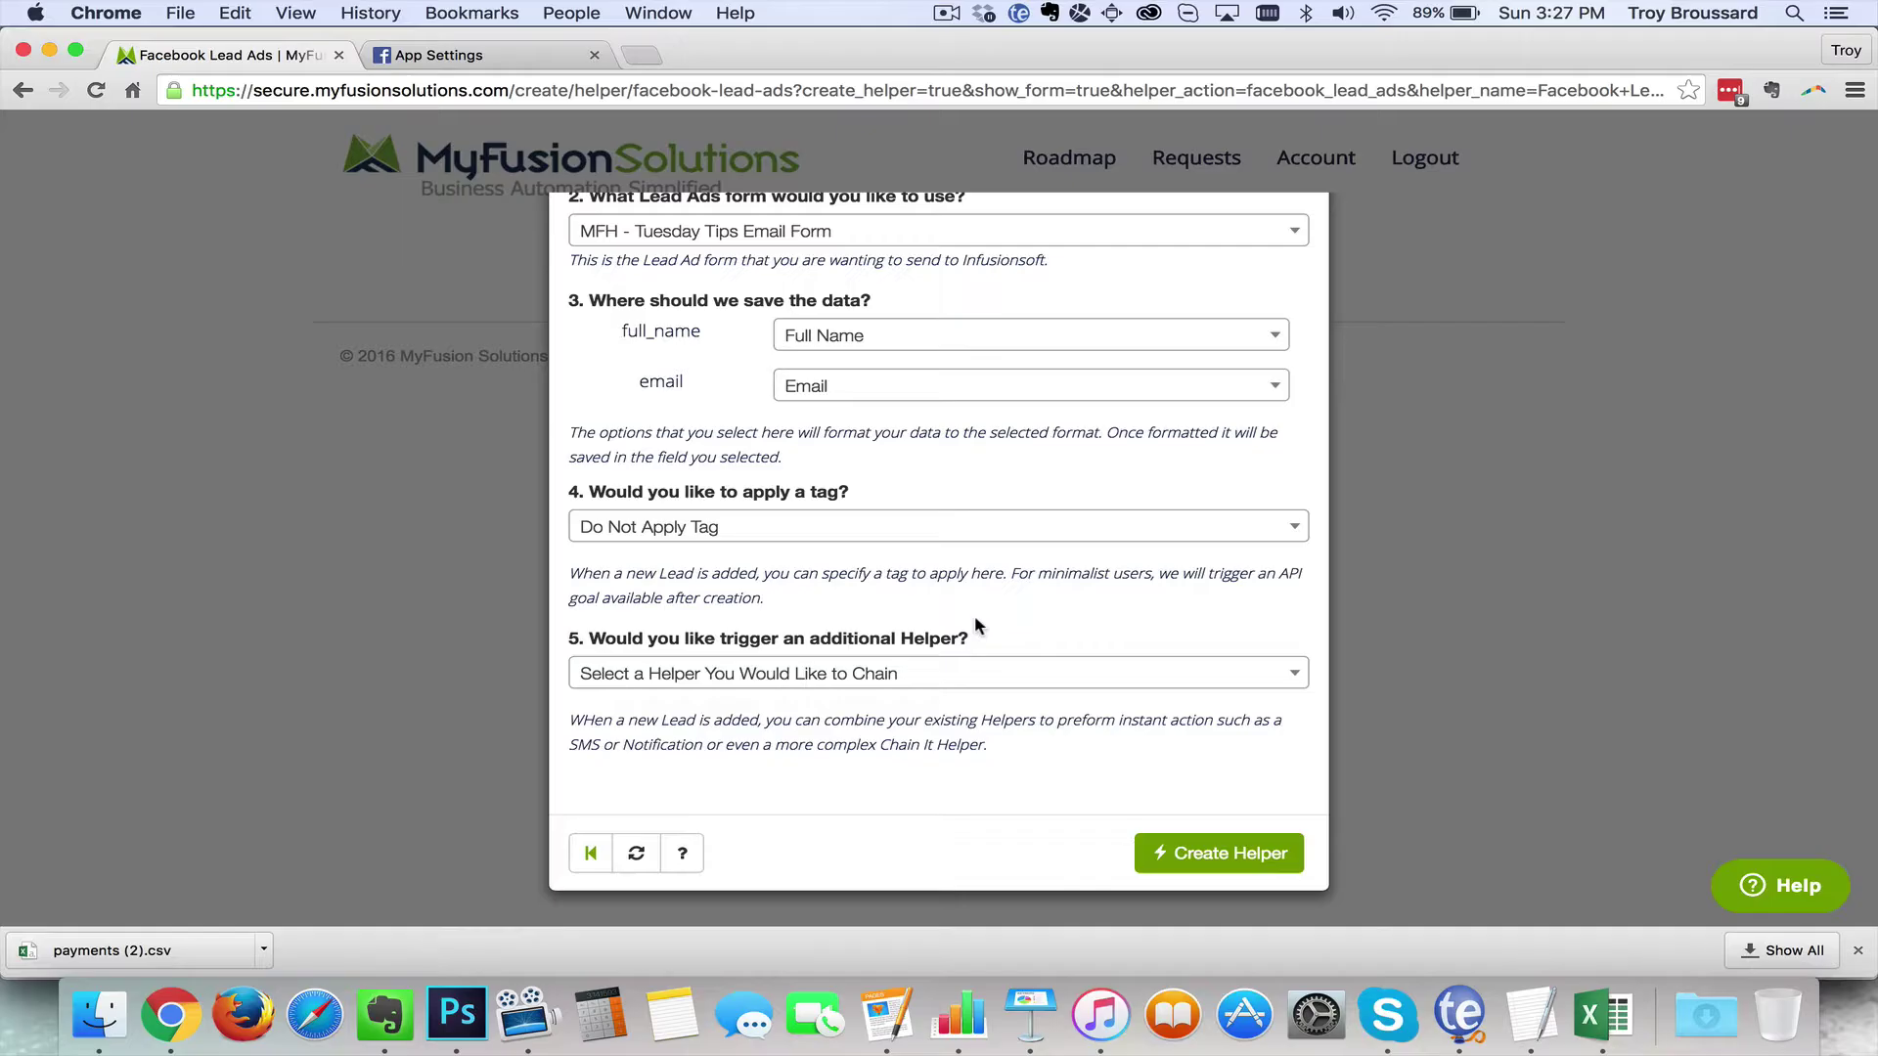
{"action": "left_click", "coordinate": [957, 536]}
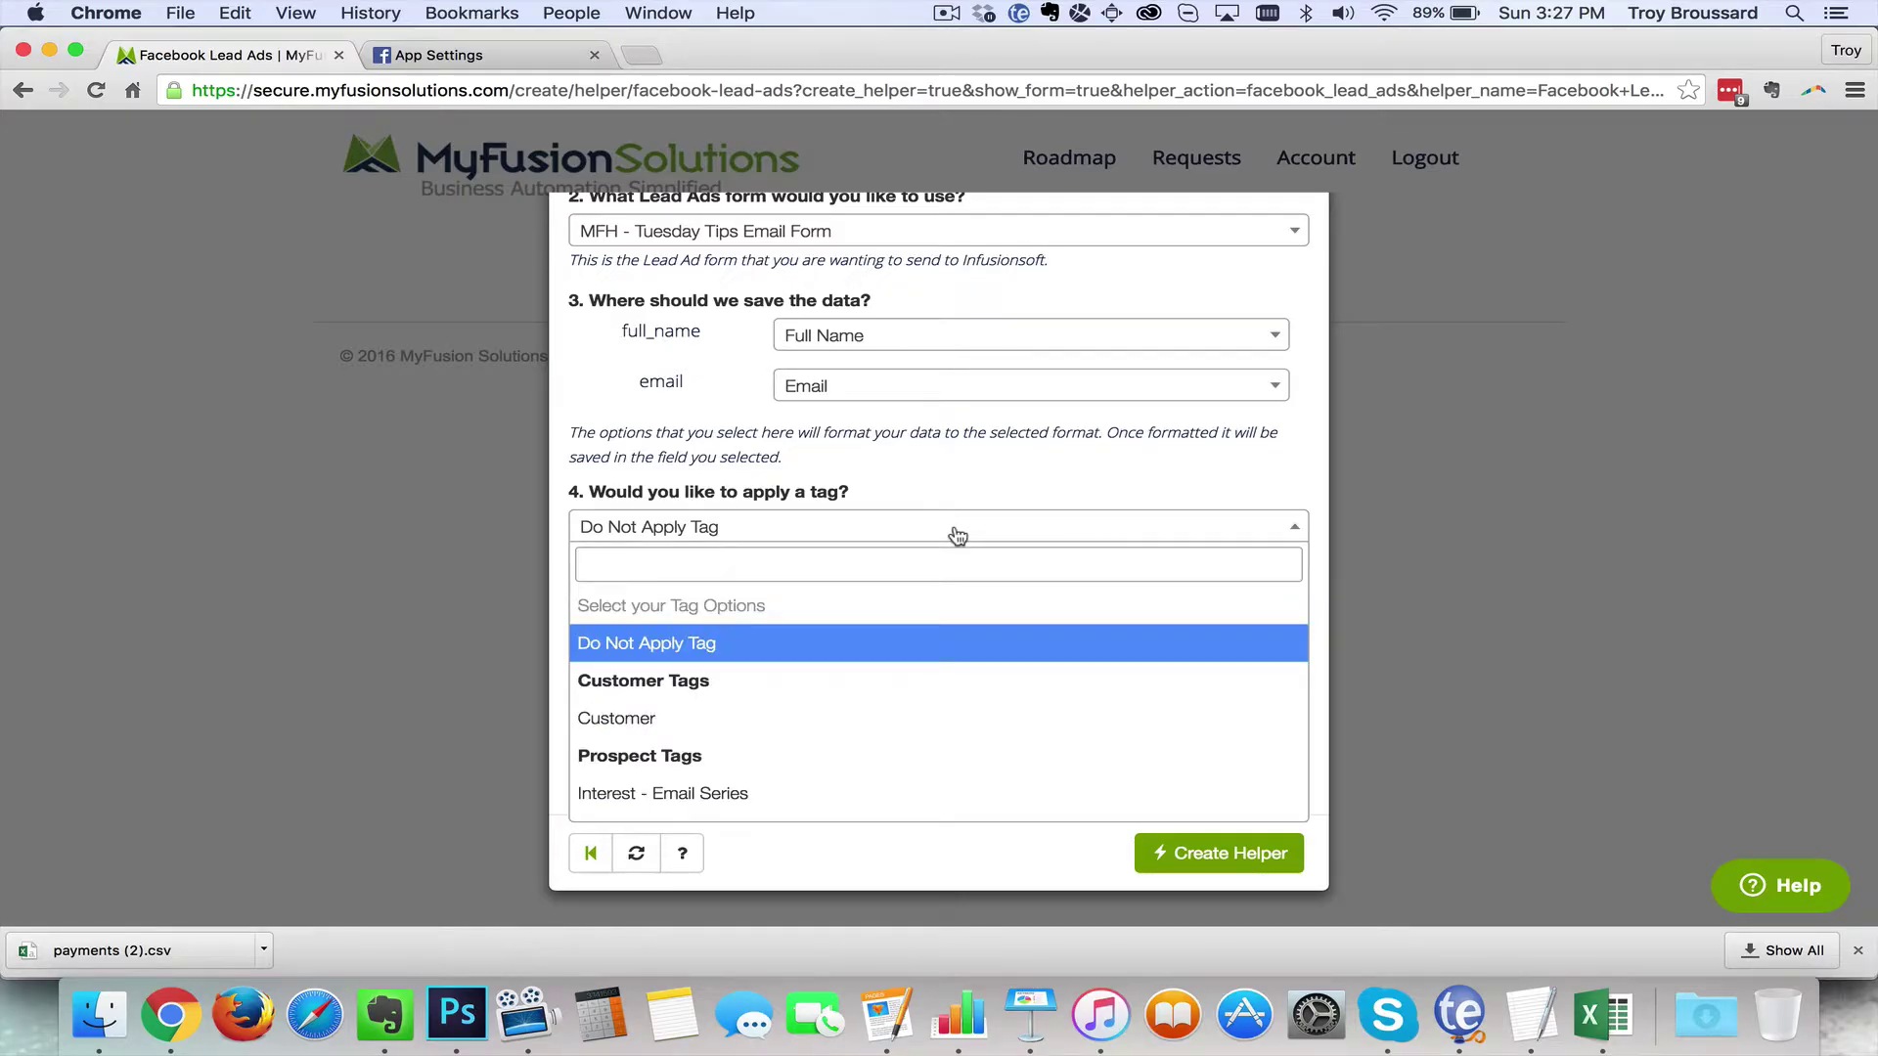
{"action": "type", "text": "new"}
{"action": "left_click", "coordinate": [918, 606]}
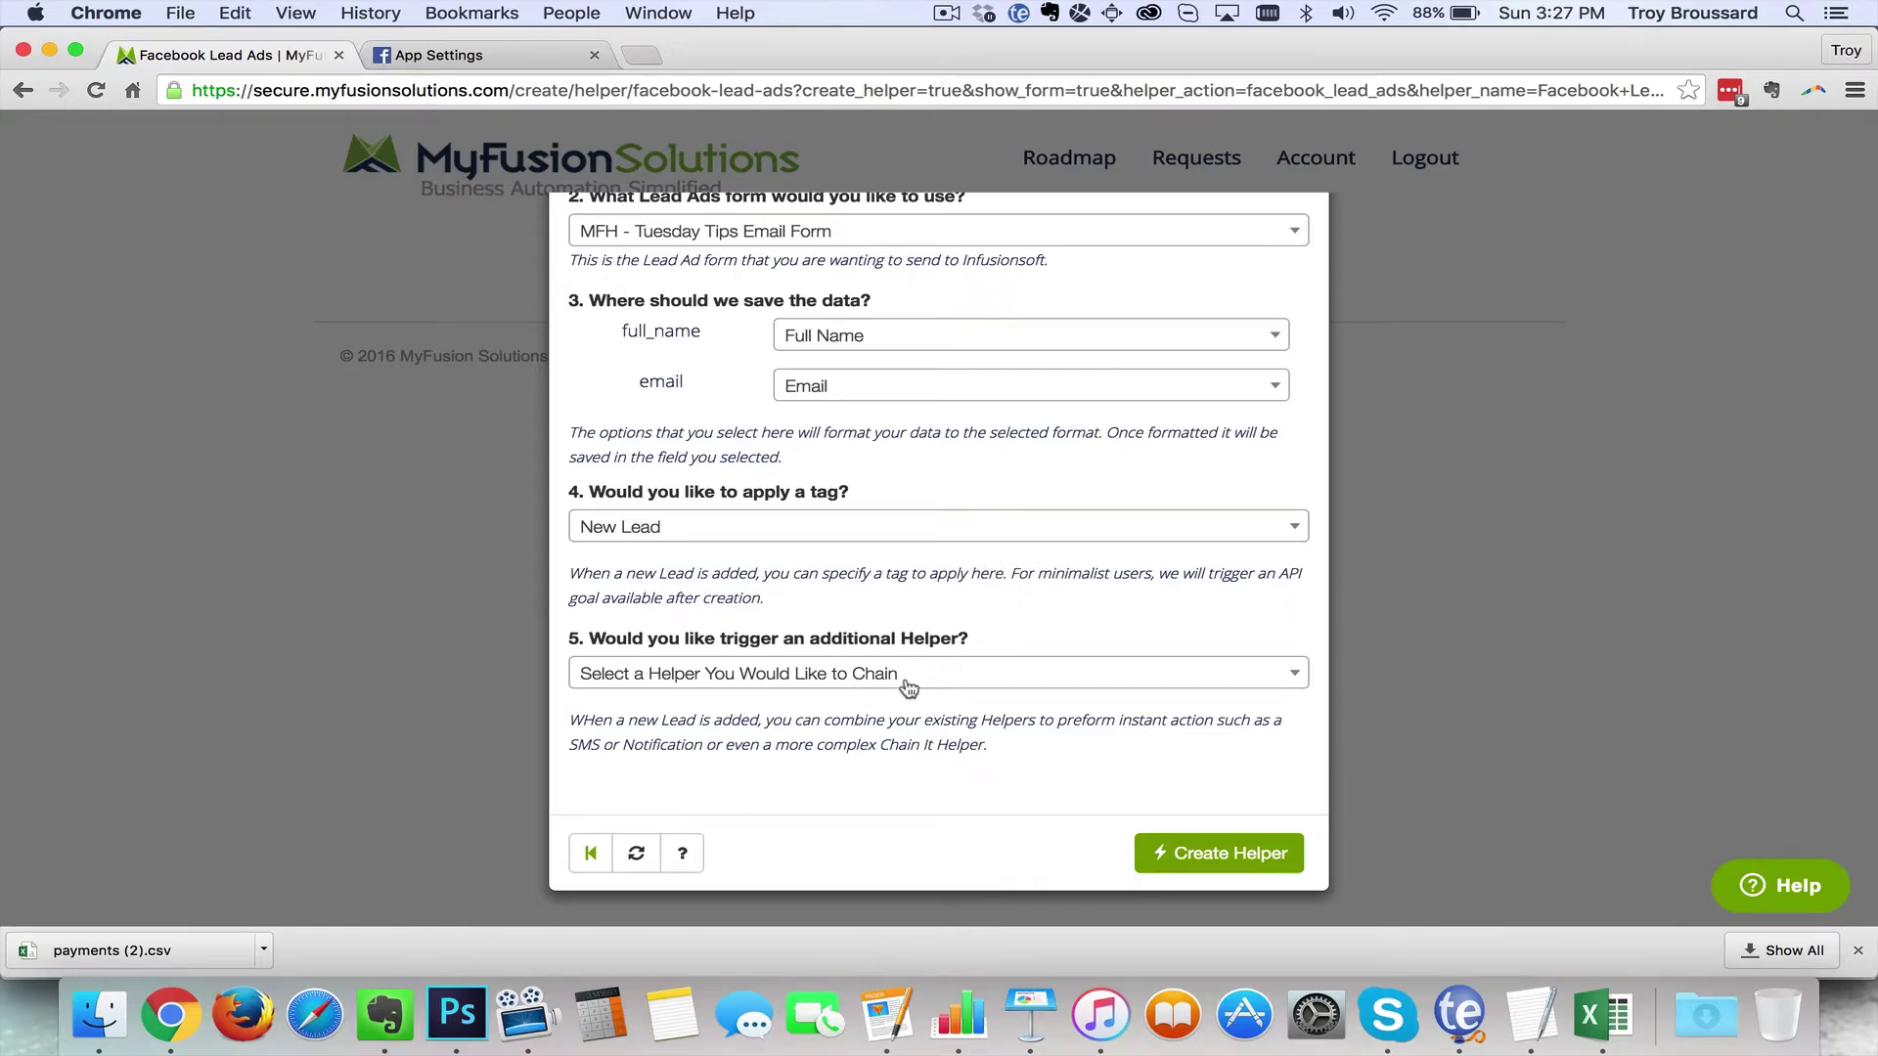
{"action": "left_click", "coordinate": [968, 683]}
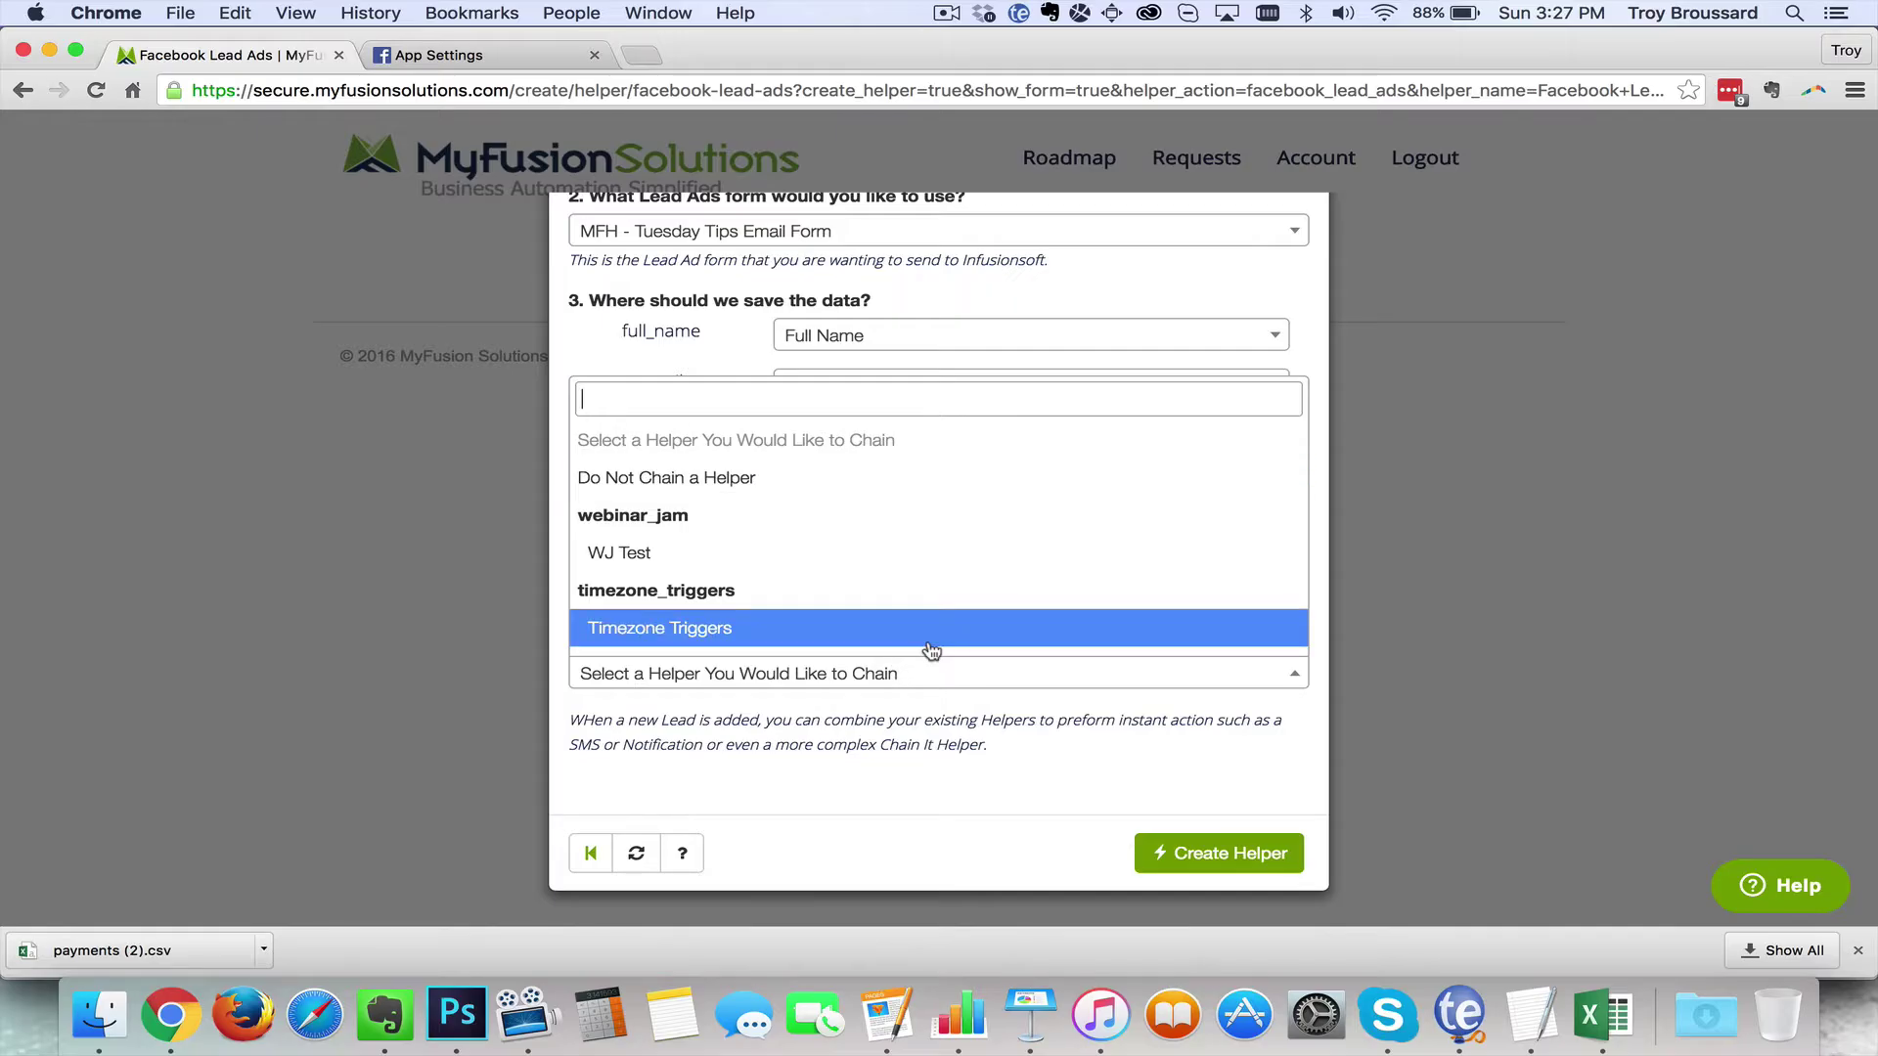
{"action": "left_click", "coordinate": [769, 486]}
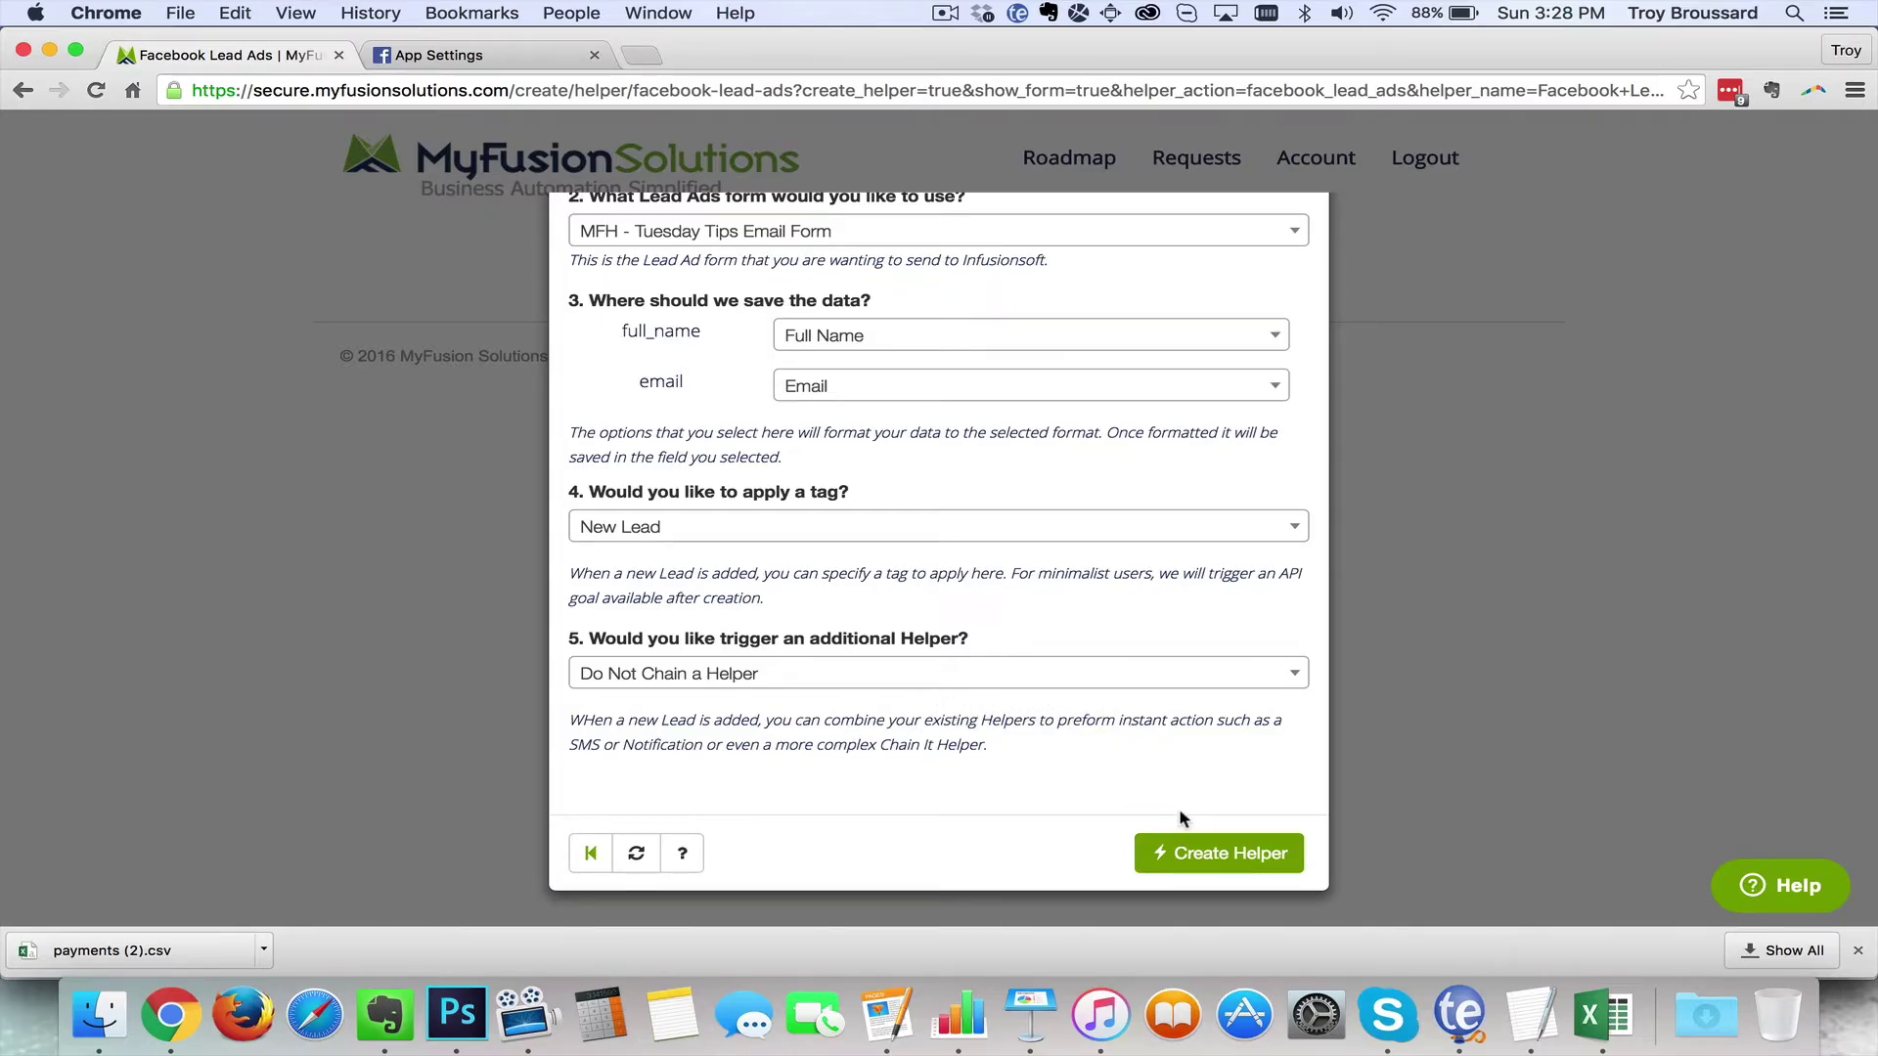
Step: Create the Facebook Lead Ads Demo helper, saving it as helper 5177
{"action": "left_click", "coordinate": [1218, 861]}
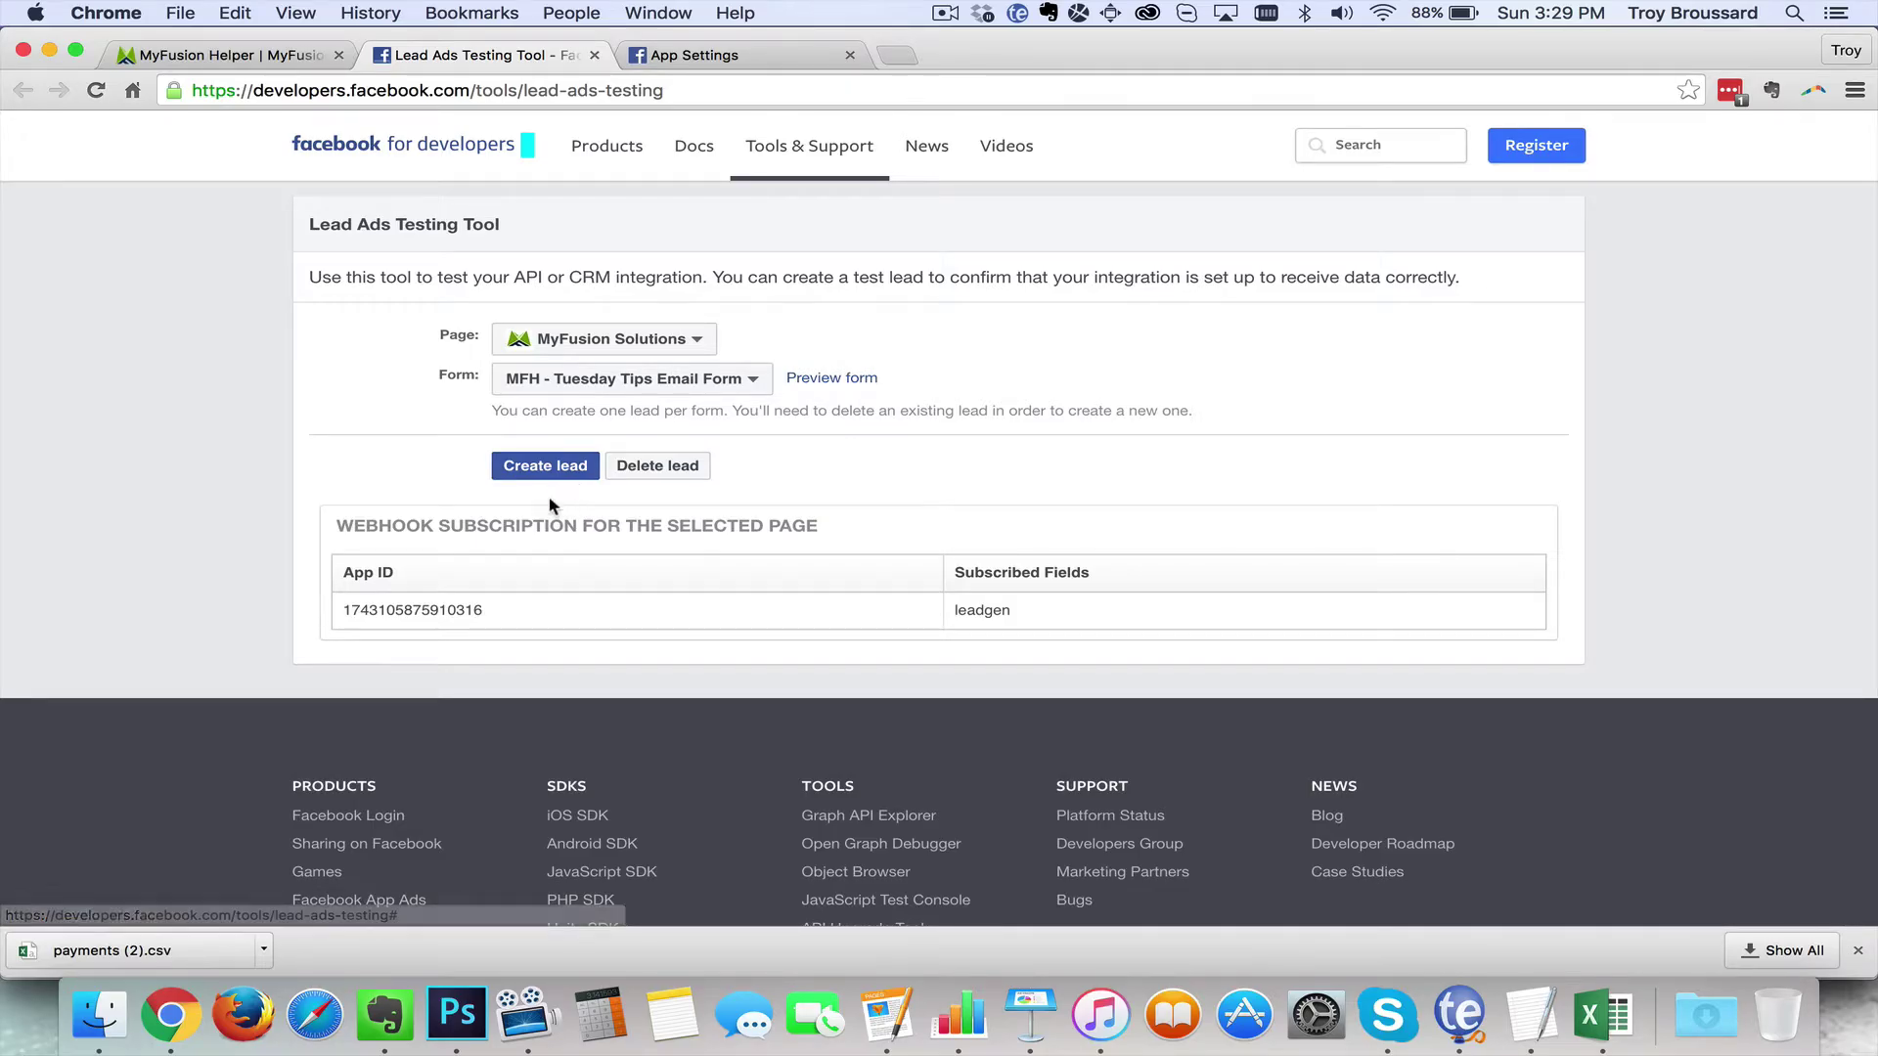
Step: Create a test lead for the Tuesday Tips form, delete it, and preview the form
{"action": "left_click", "coordinate": [553, 485]}
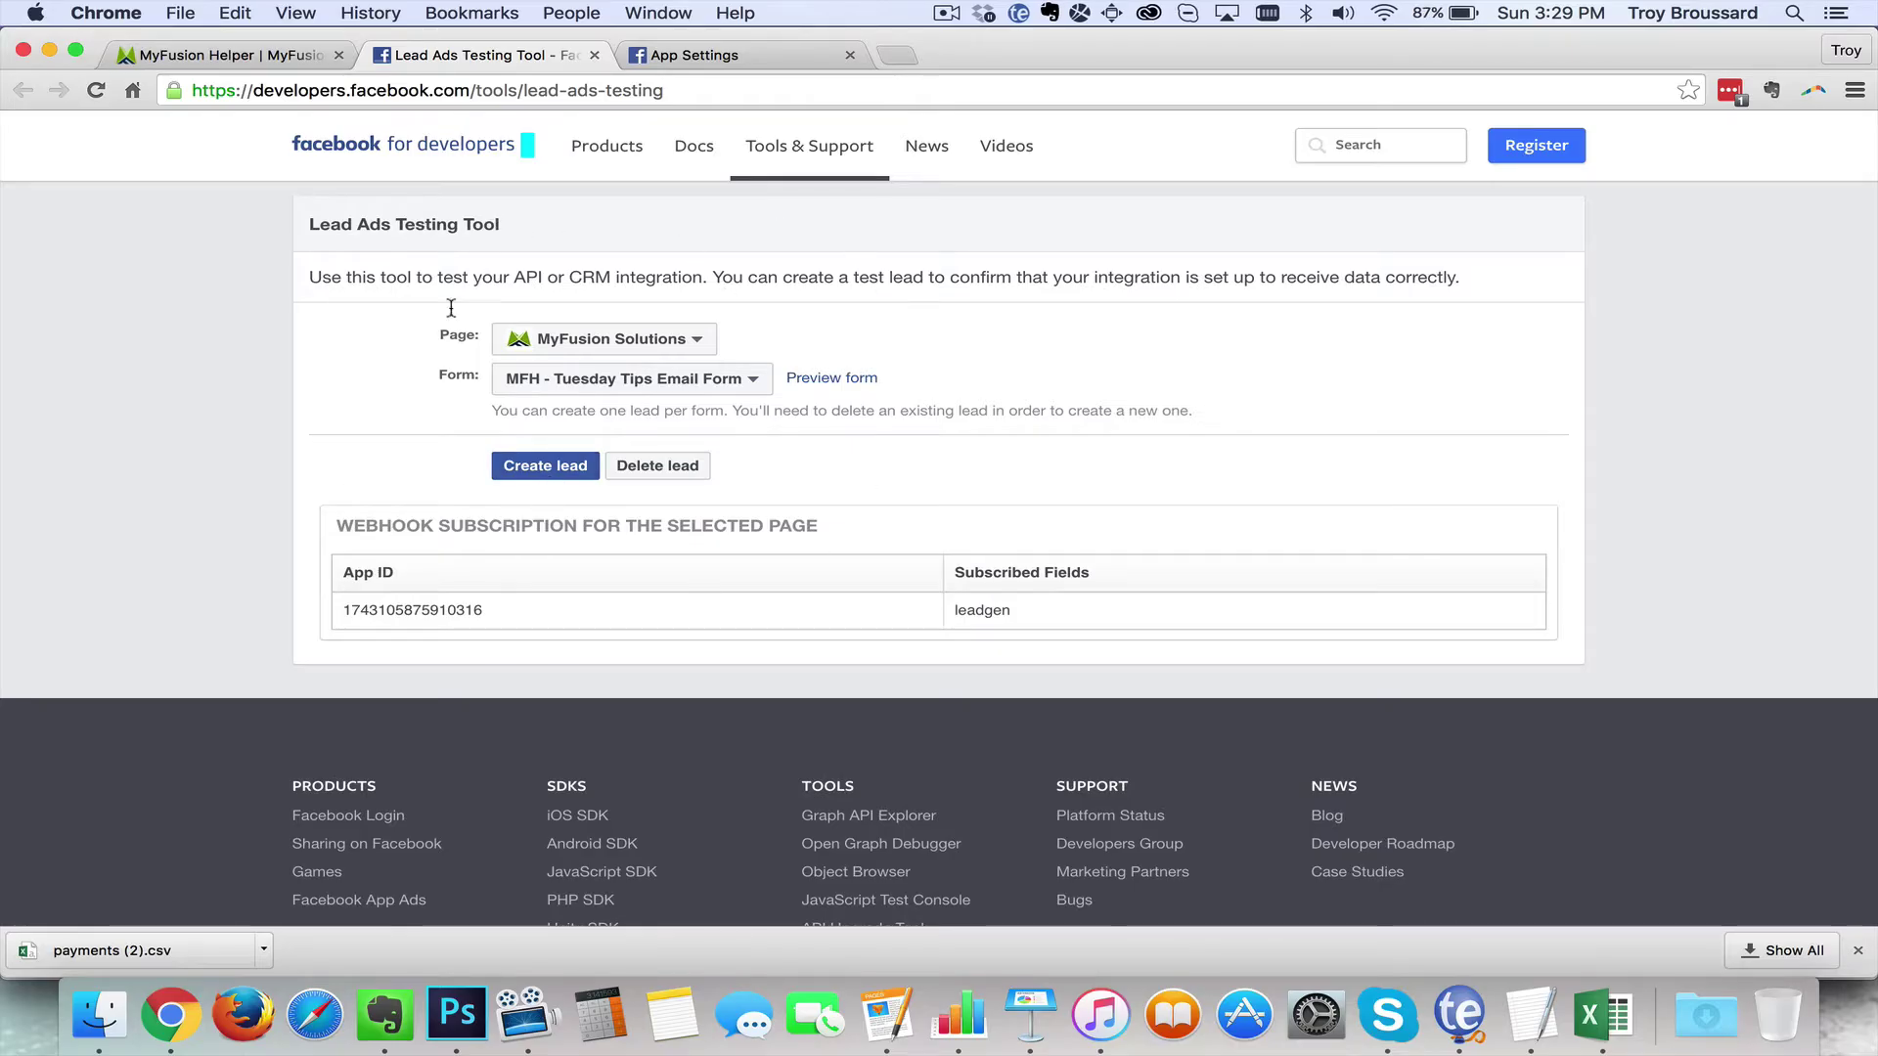
{"action": "left_click", "coordinate": [558, 478]}
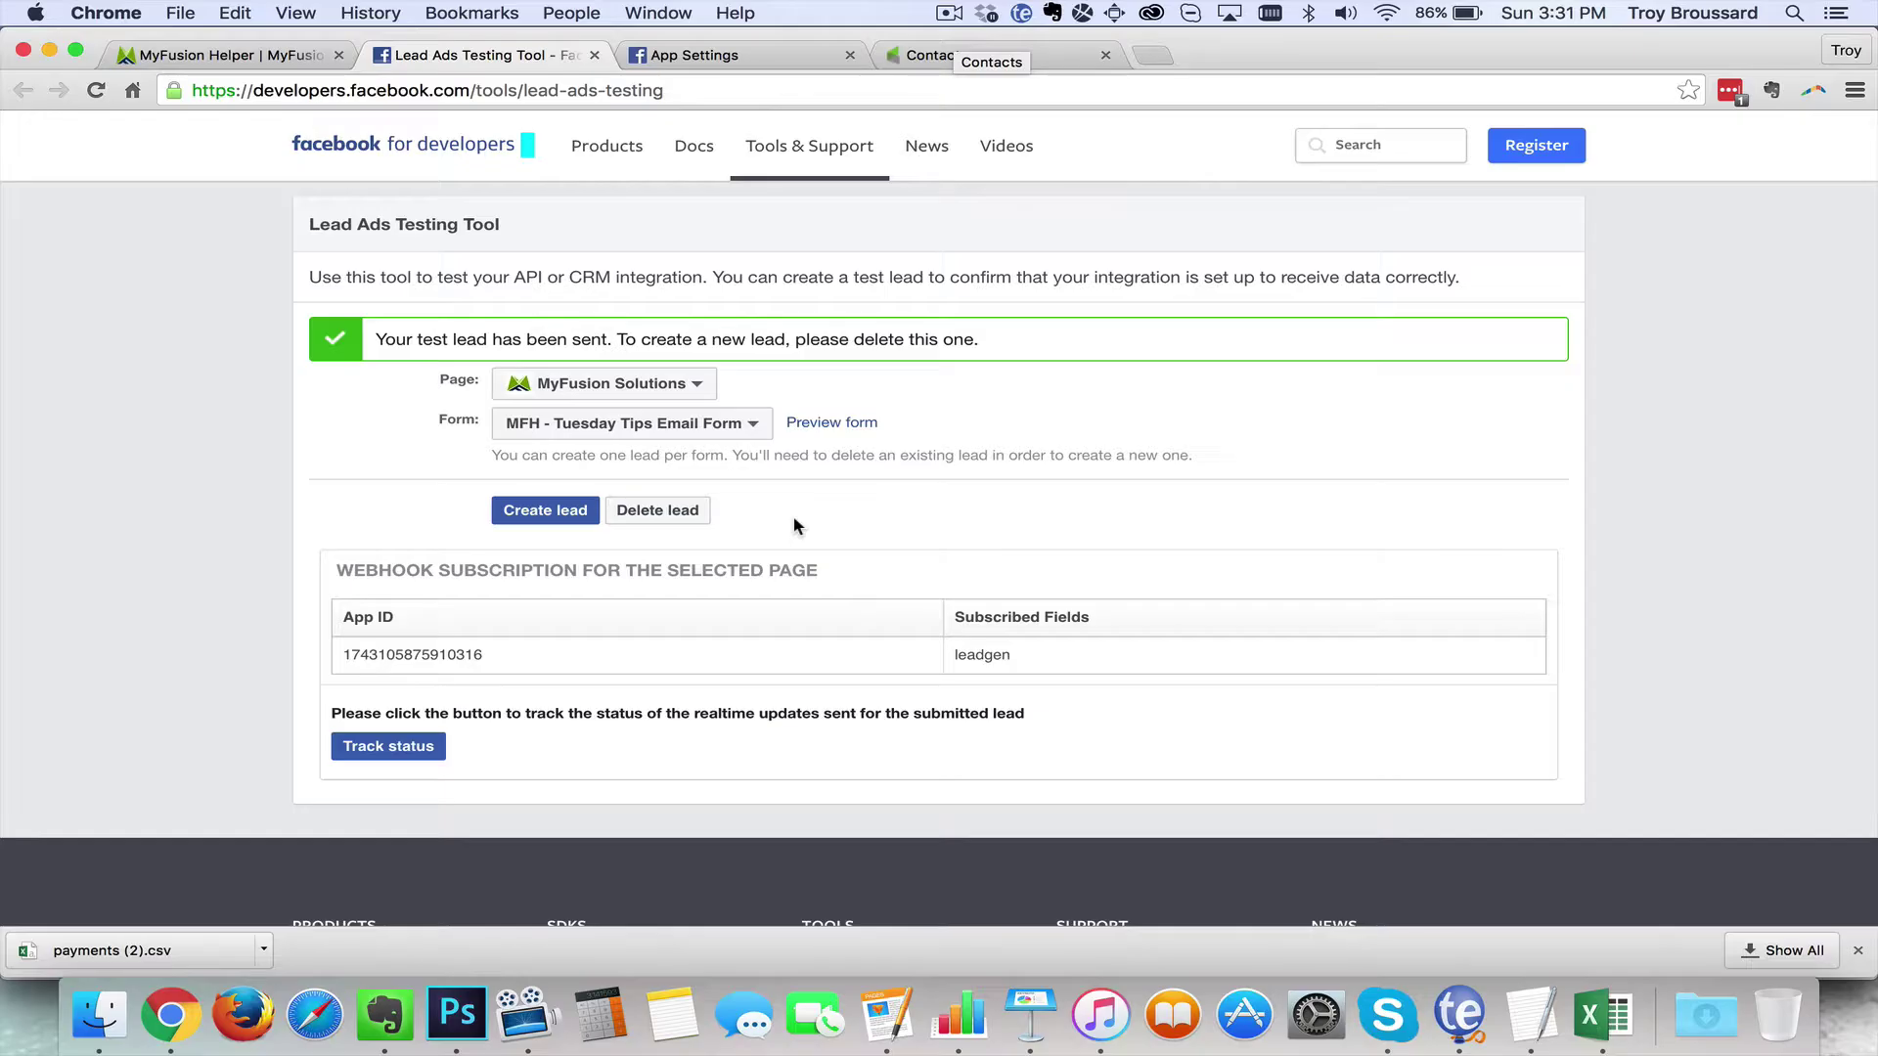
{"action": "left_click", "coordinate": [674, 517]}
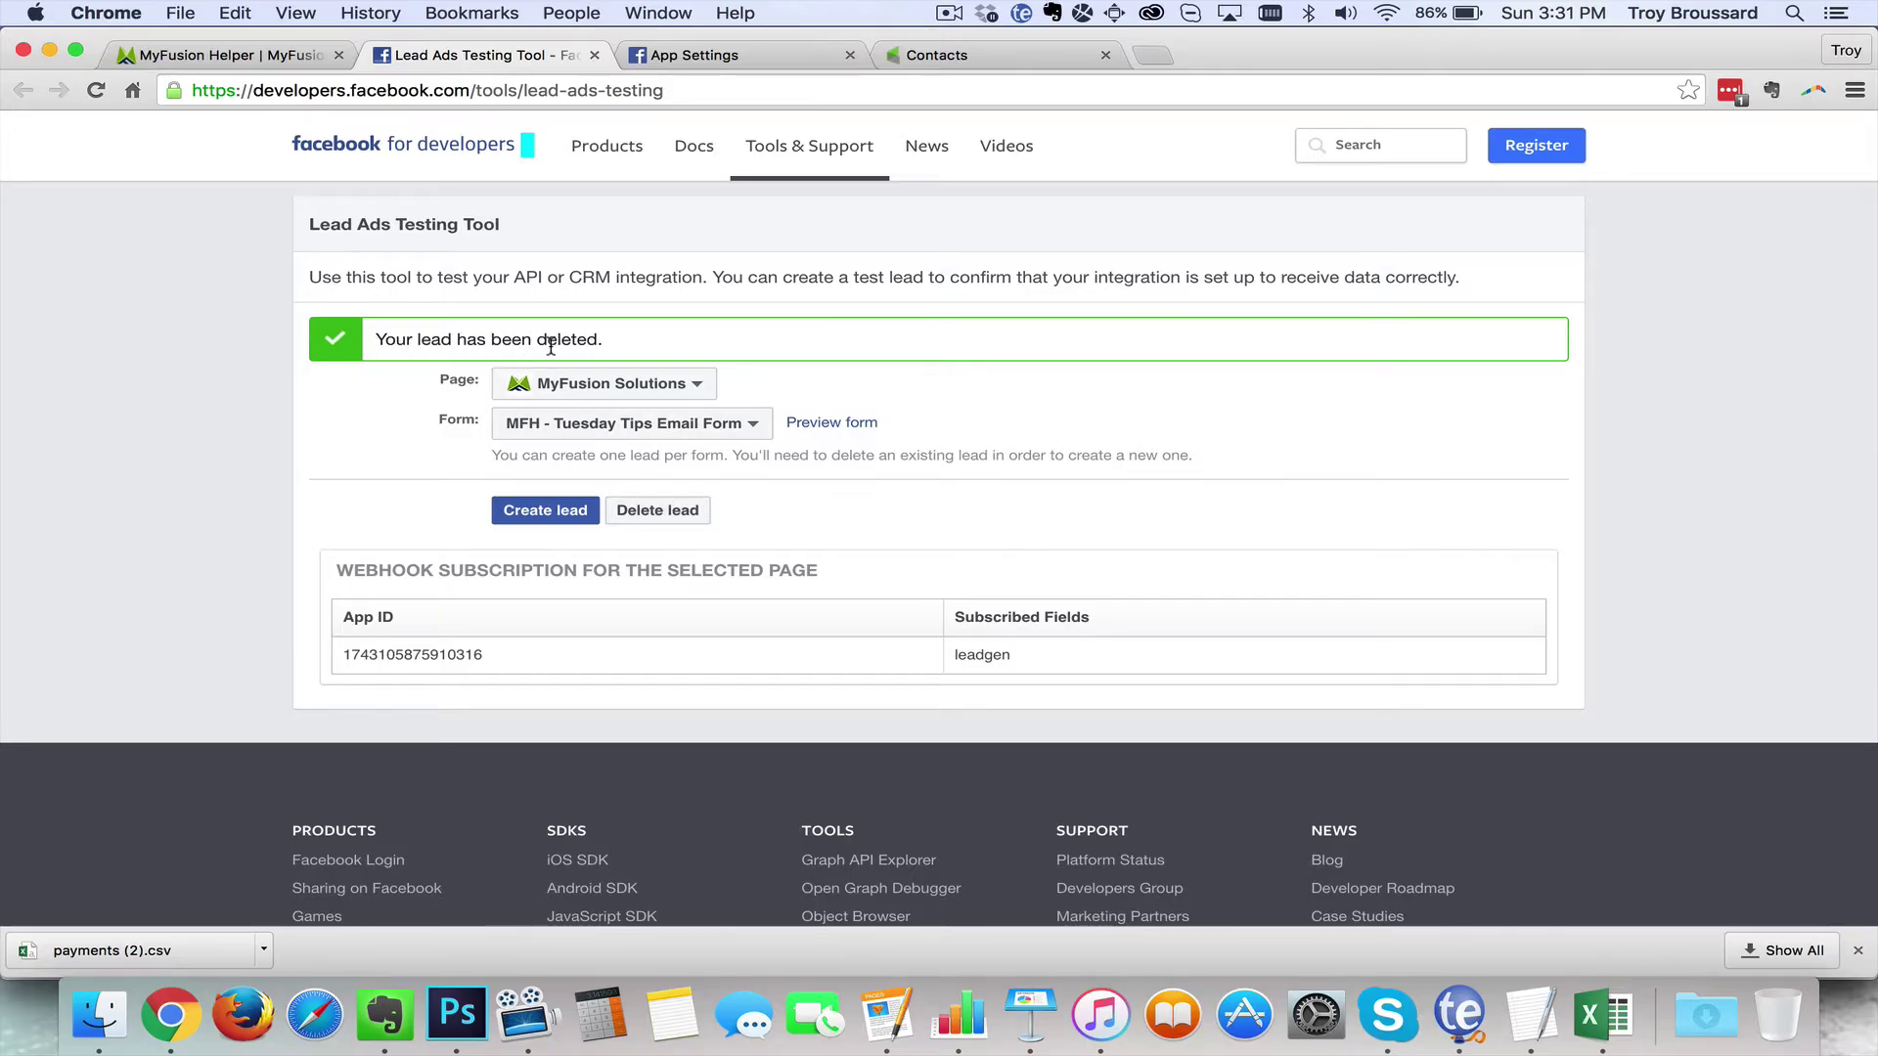
{"action": "left_click", "coordinate": [830, 420]}
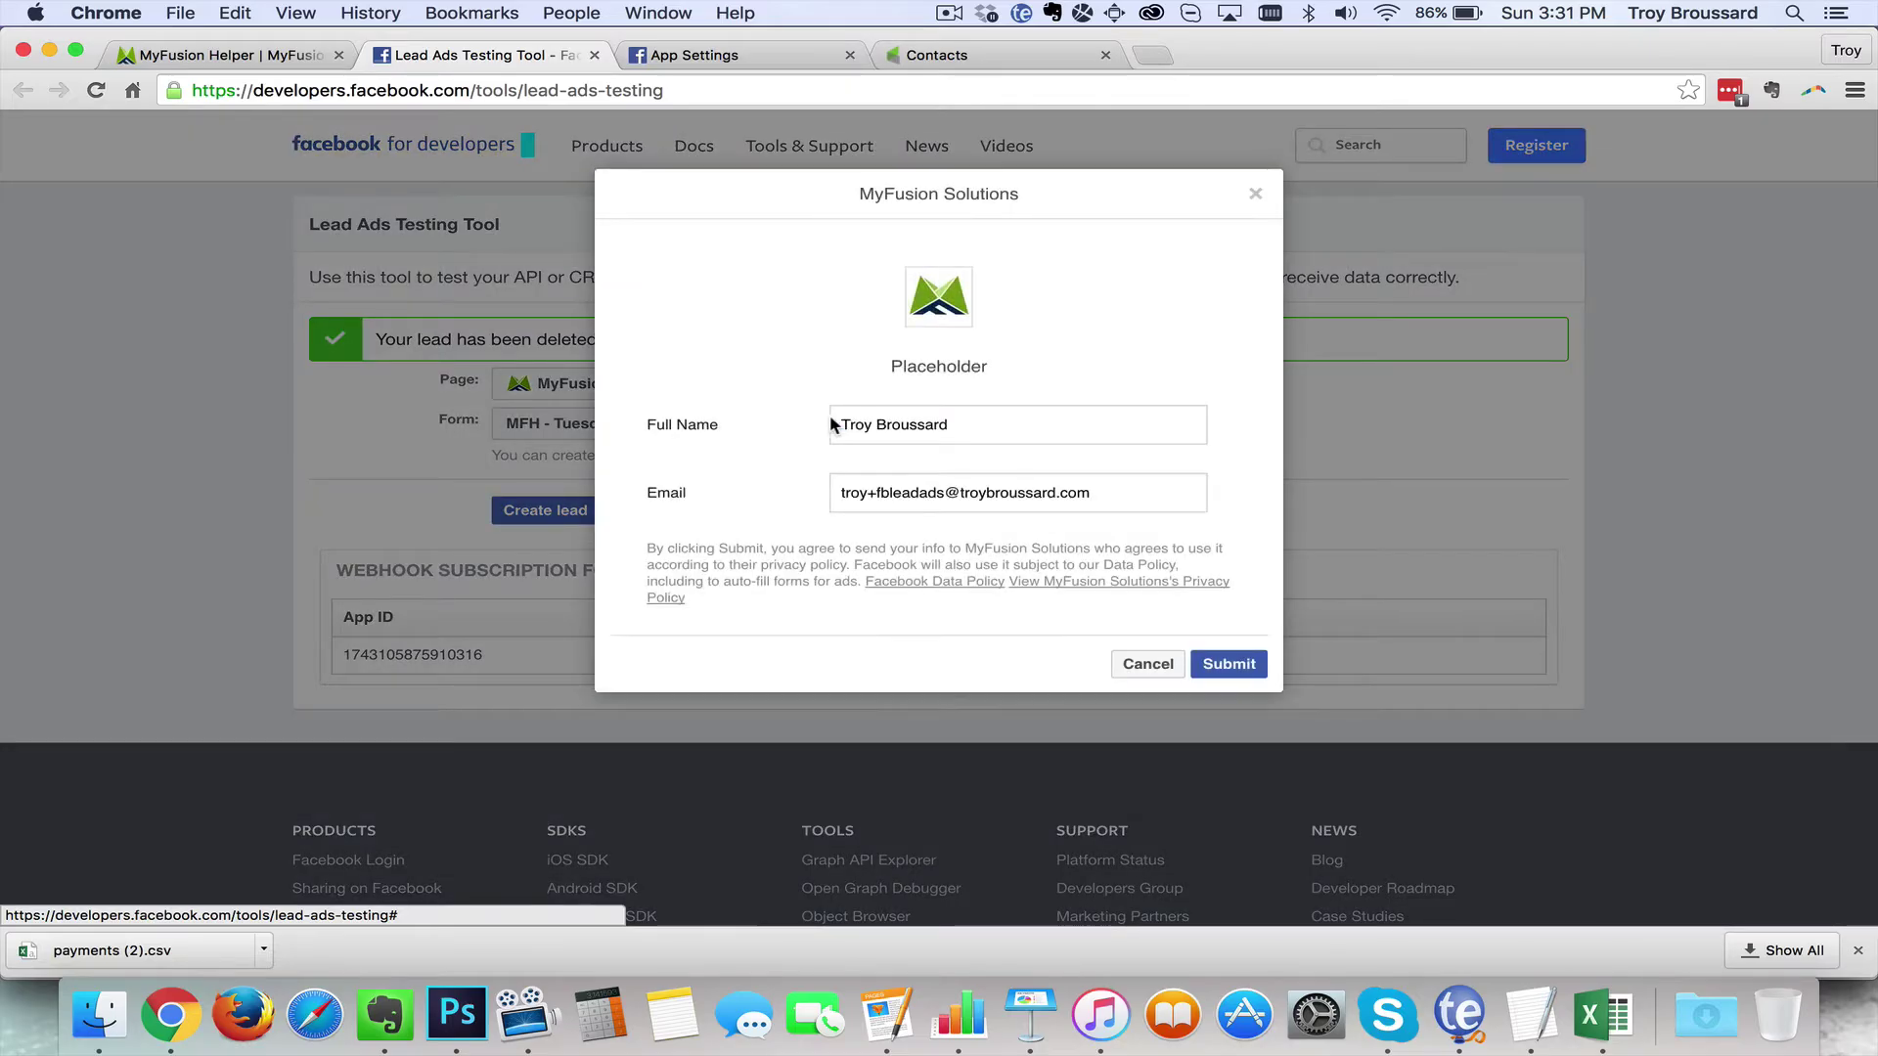
Step: Edit the preview's email address, inserting a 2 before the @
{"action": "triple_click", "coordinate": [972, 494]}
{"action": "left_click", "coordinate": [947, 494]}
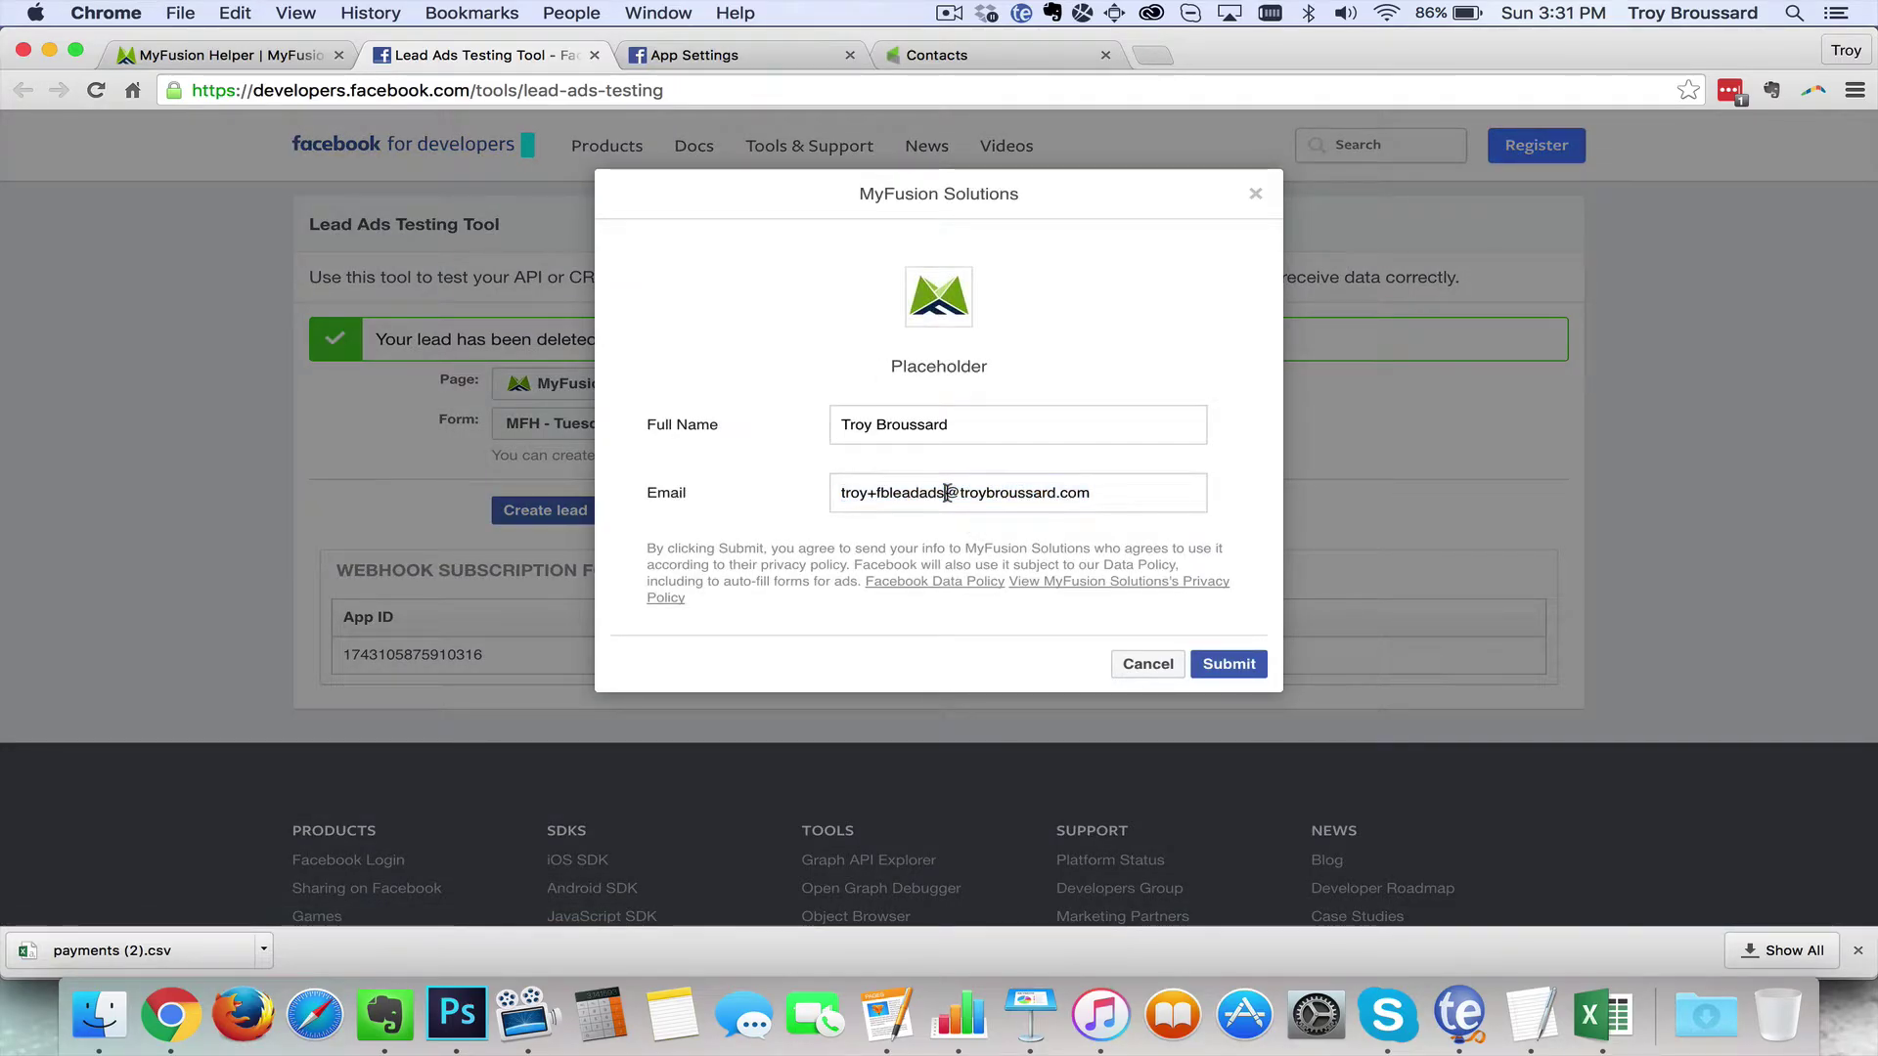
{"action": "type", "text": "3"}
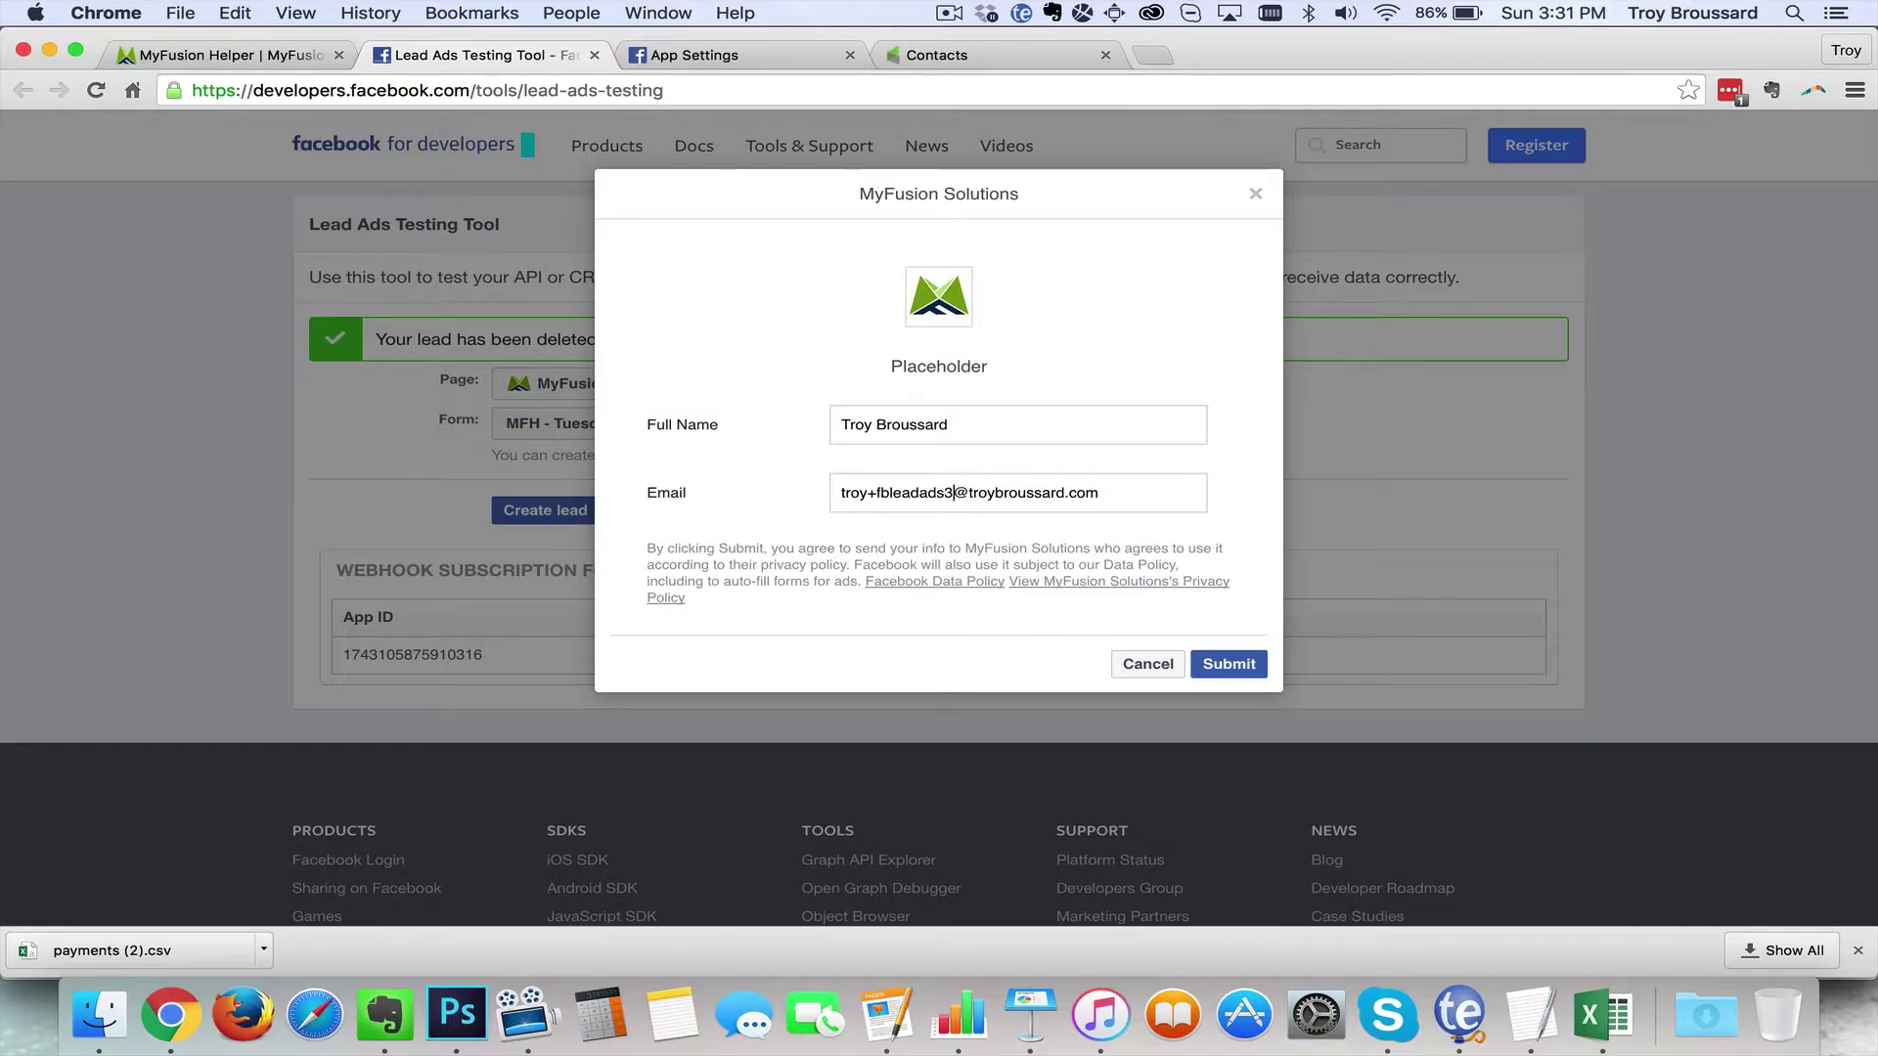
{"action": "key", "text": "BackSpace"}
{"action": "type", "text": "2"}
Step: Search Infusionsoft contacts for '+fb' to check existing test leads, then clear the search
{"action": "left_click", "coordinate": [1025, 57]}
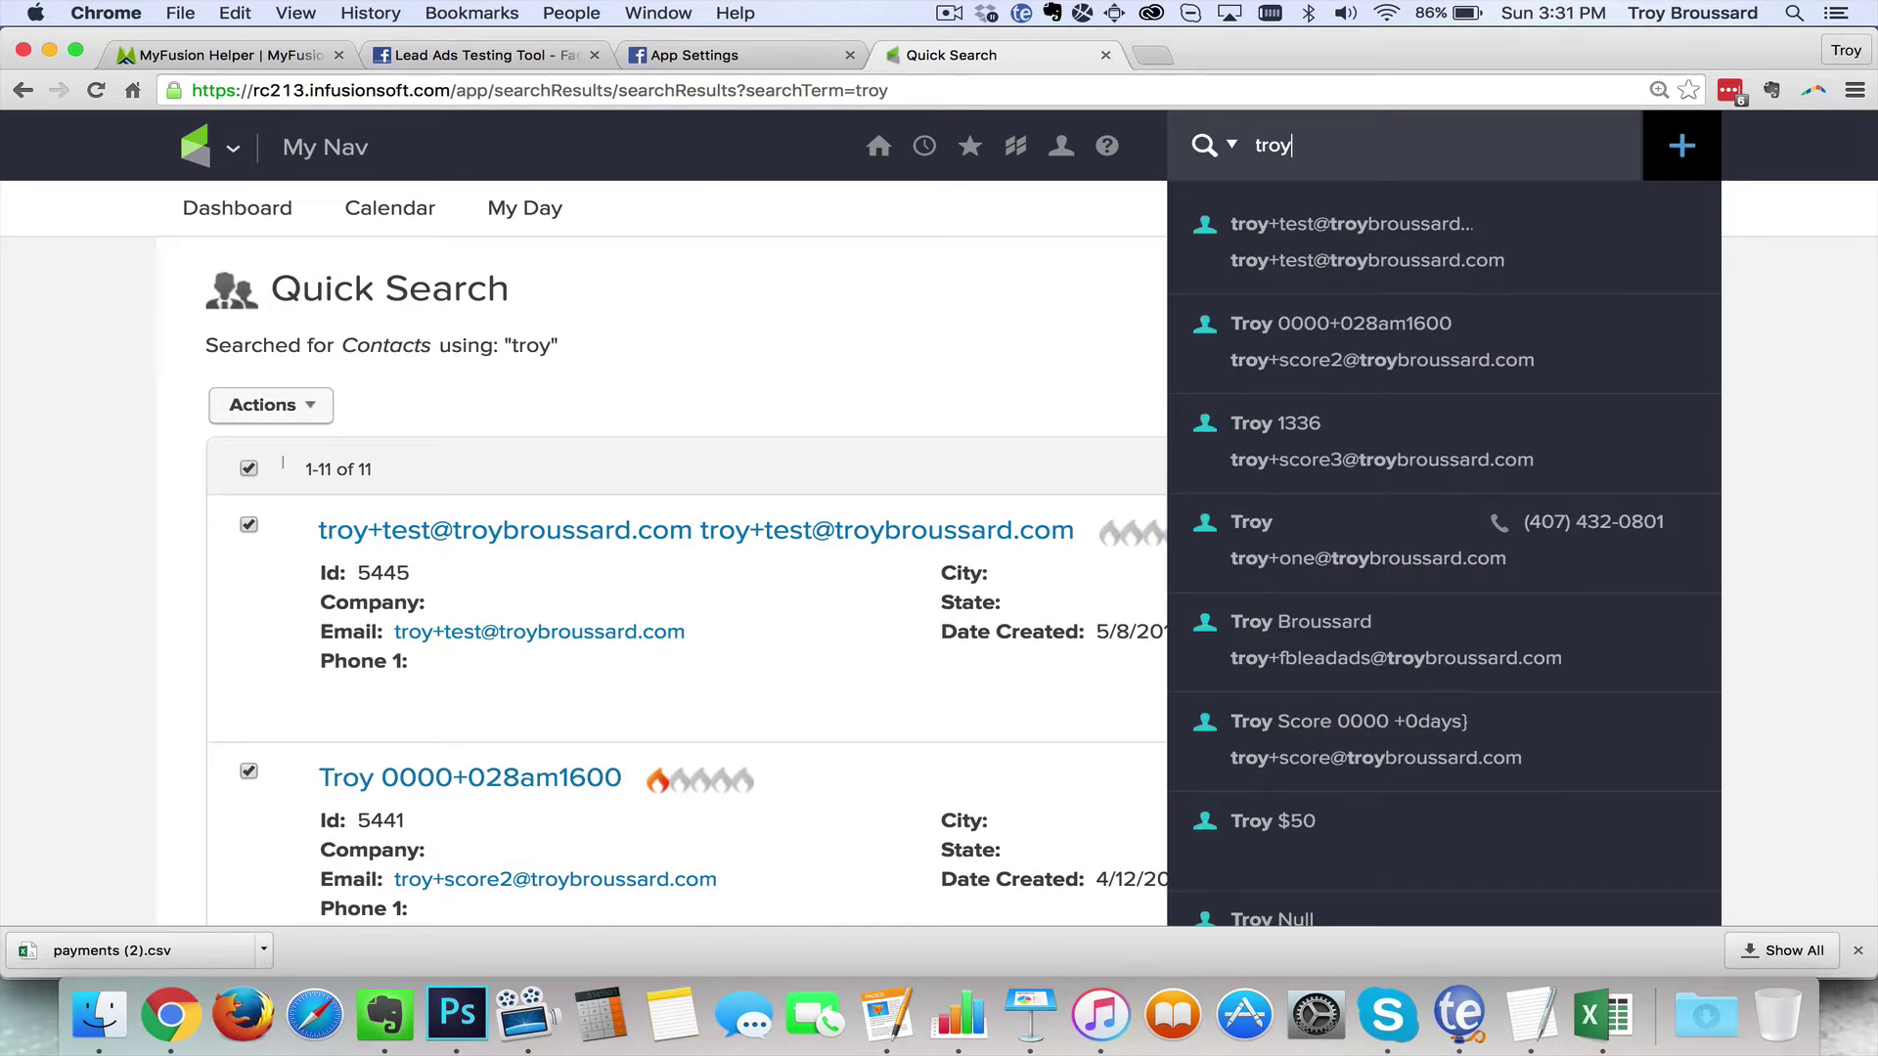
{"action": "type", "text": "+fb"}
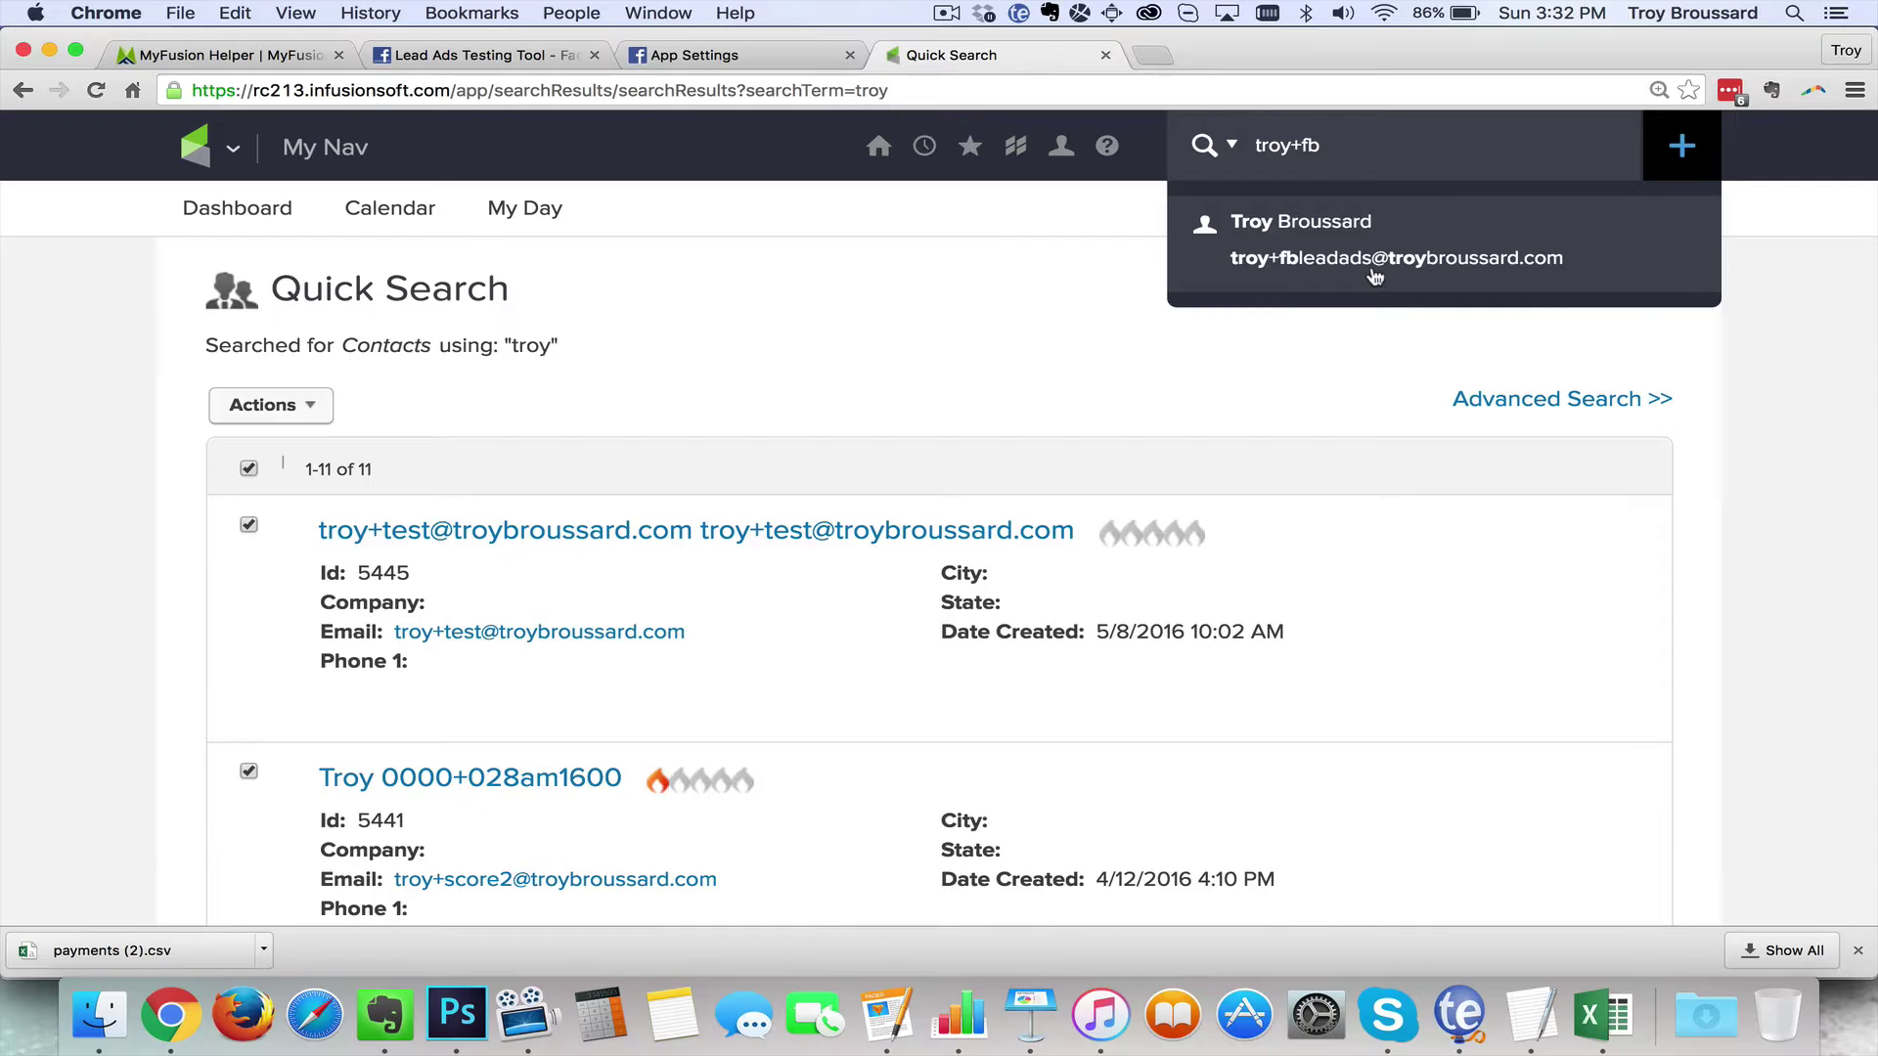
{"action": "left_click", "coordinate": [1084, 256]}
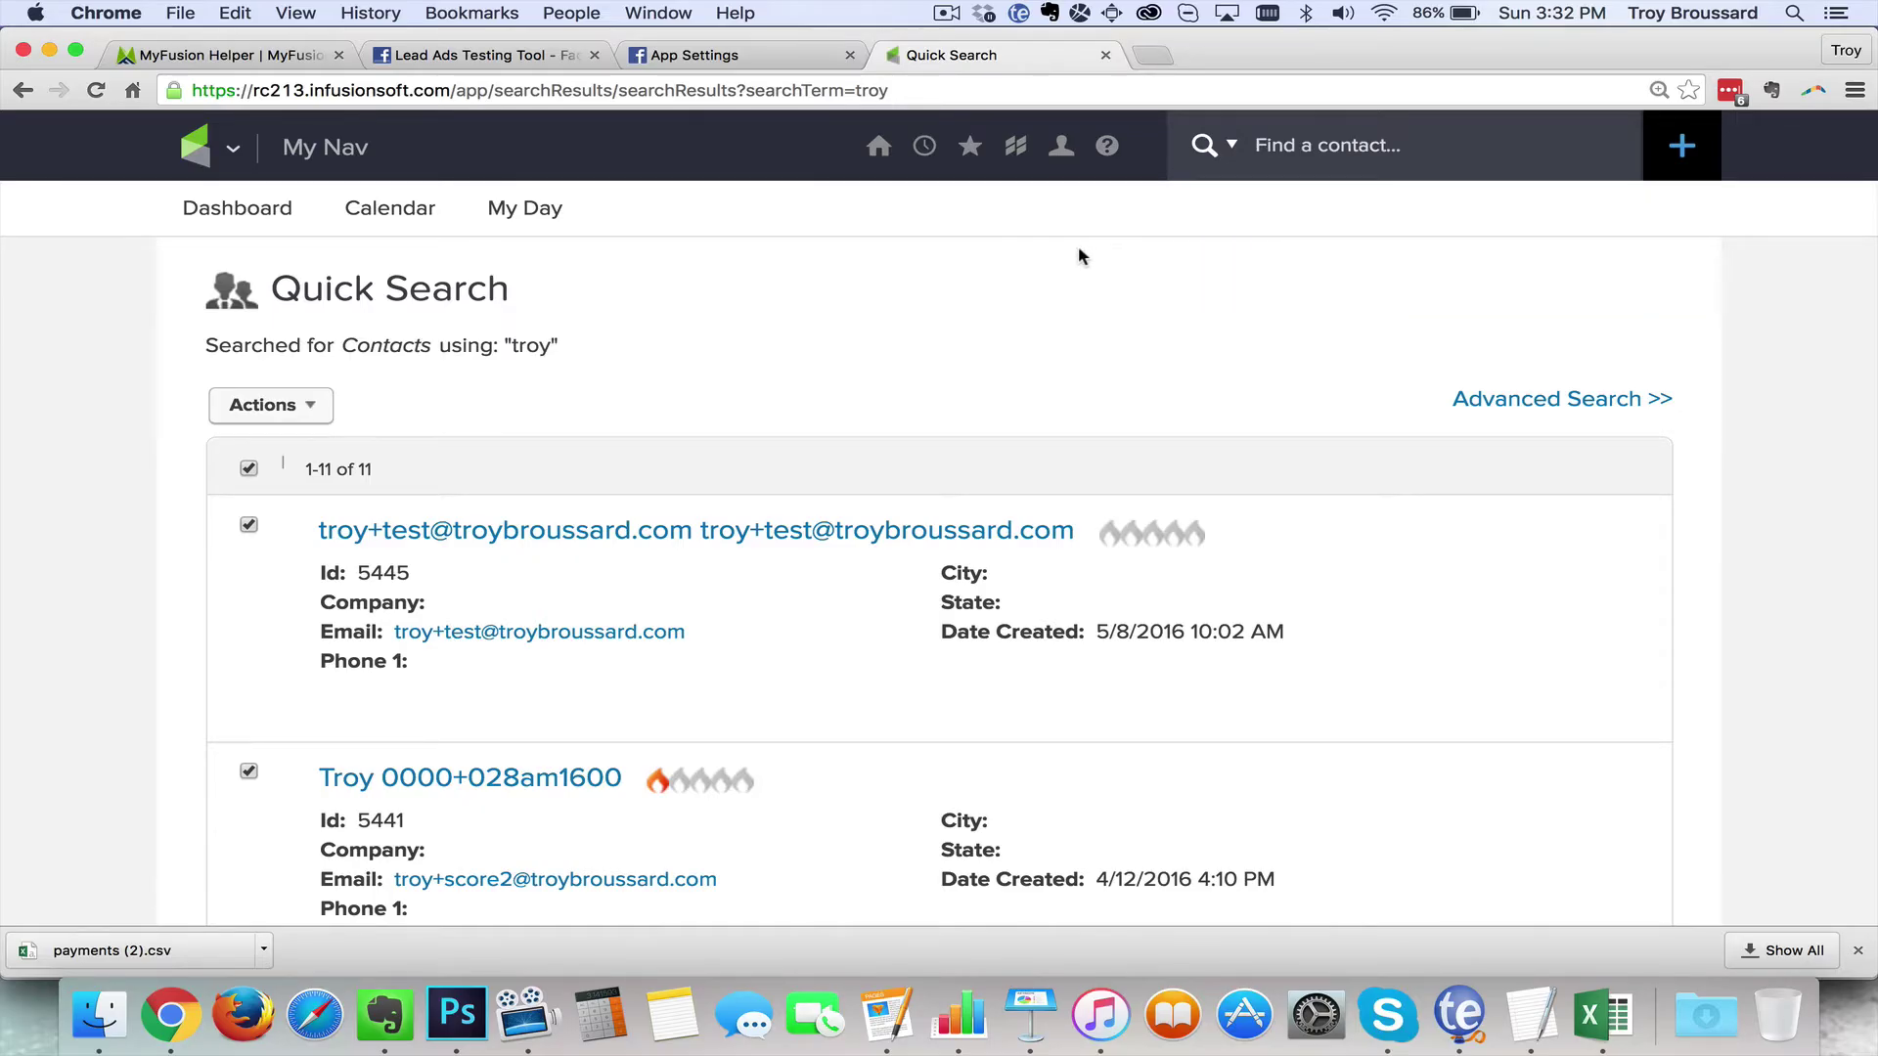
Step: Submit the edited test lead from the form preview and close the confirmation
{"action": "left_click", "coordinate": [516, 55]}
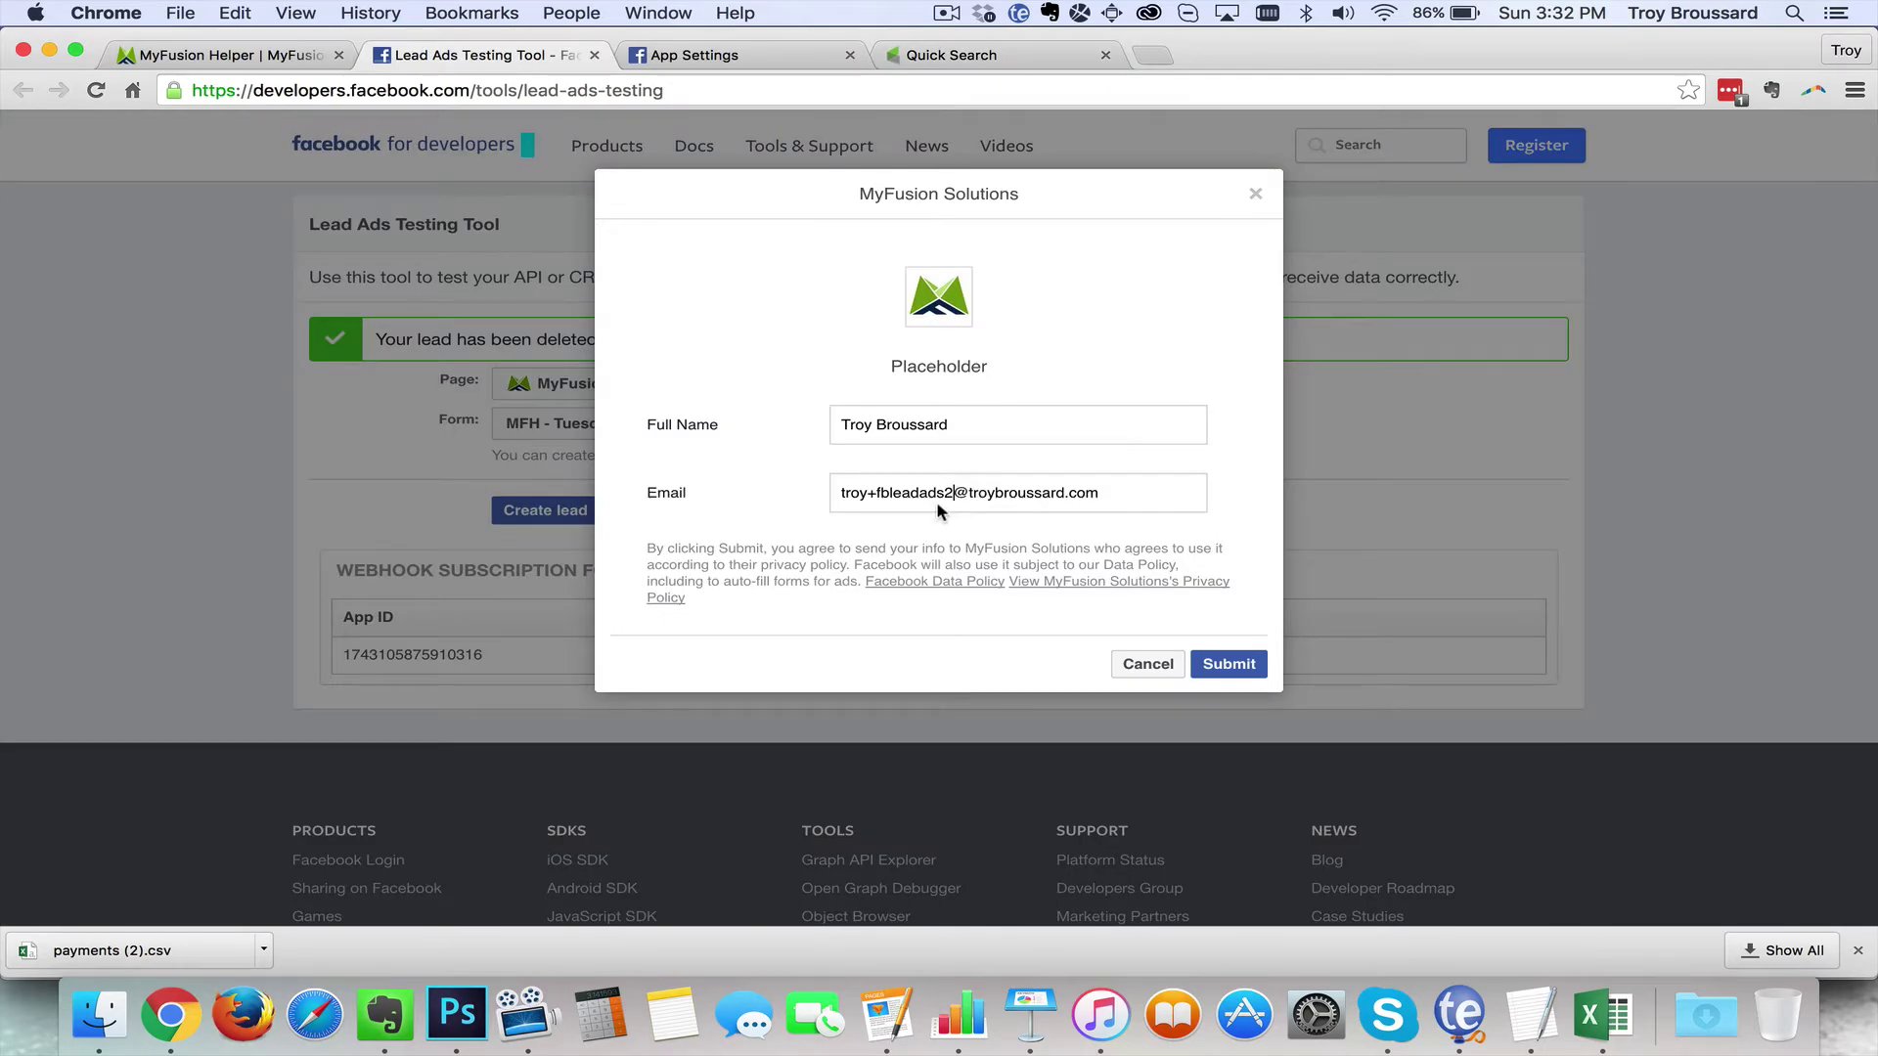
{"action": "left_click", "coordinate": [1228, 665]}
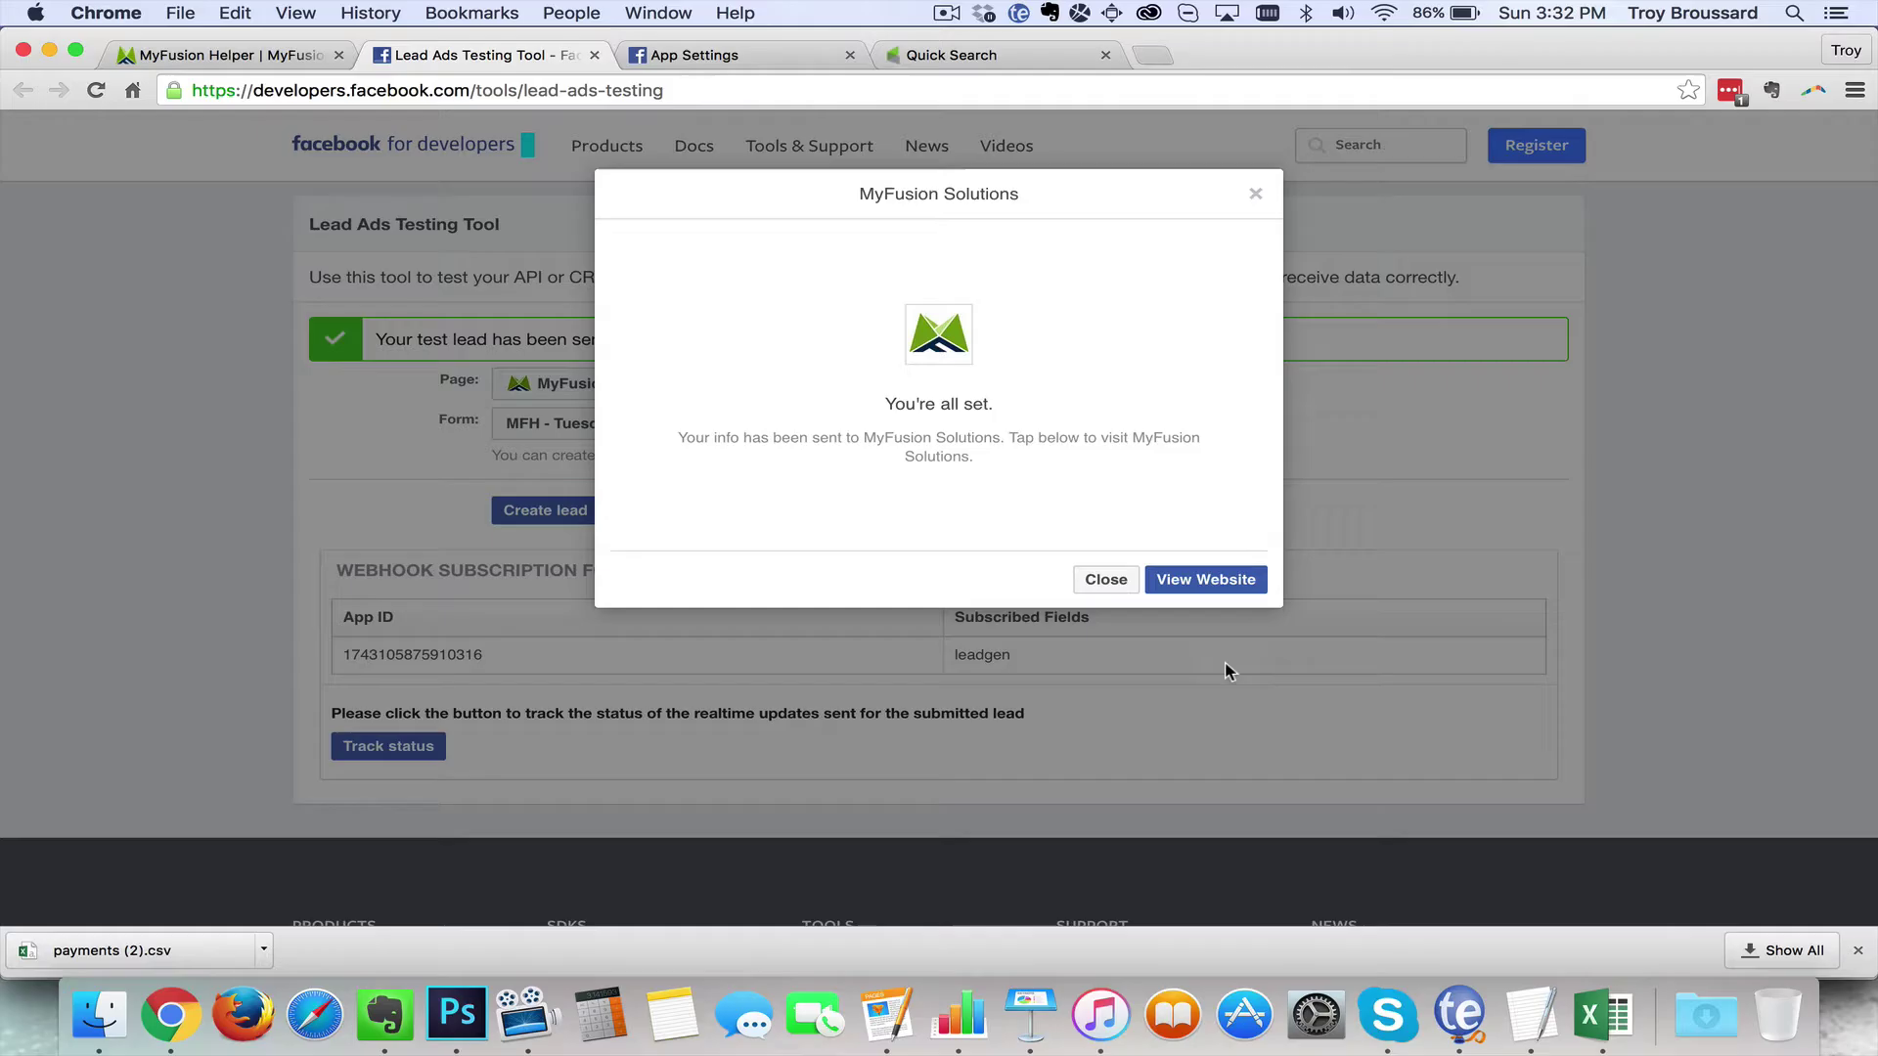
{"action": "left_click", "coordinate": [1110, 584]}
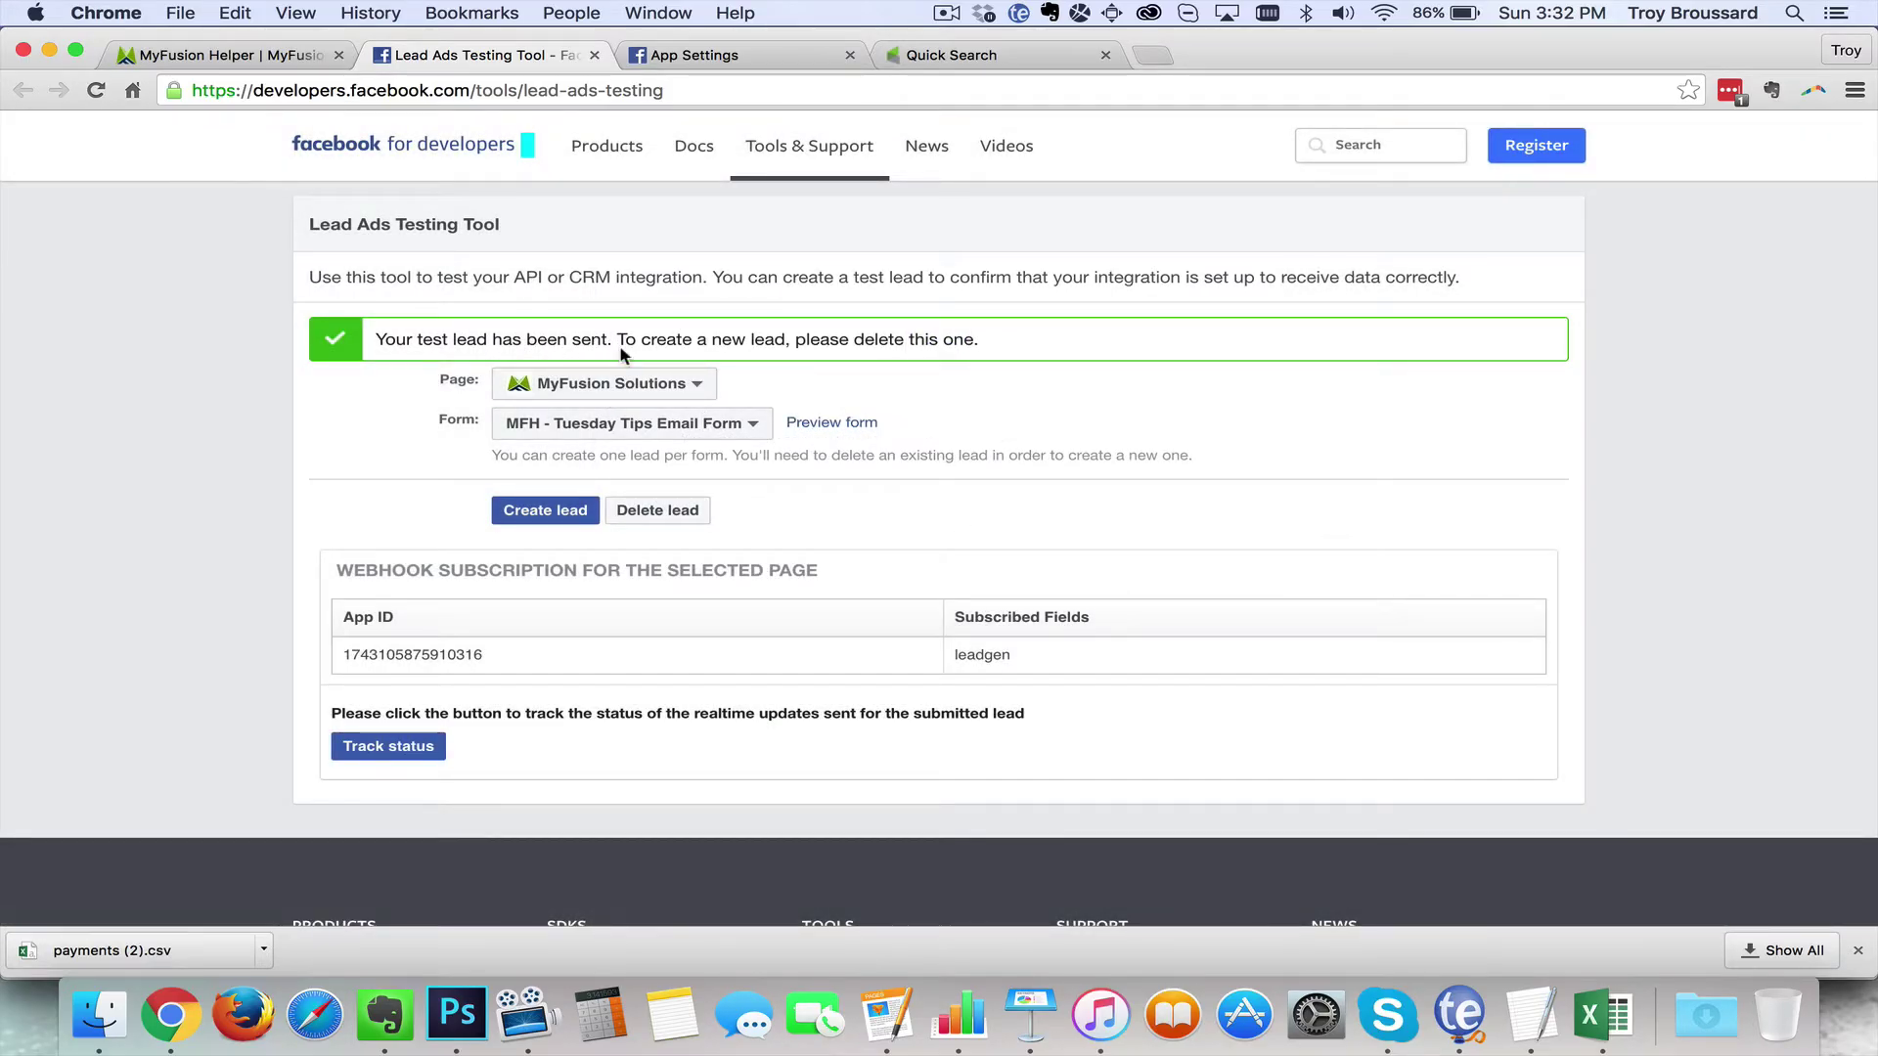
{"action": "left_click", "coordinate": [961, 59]}
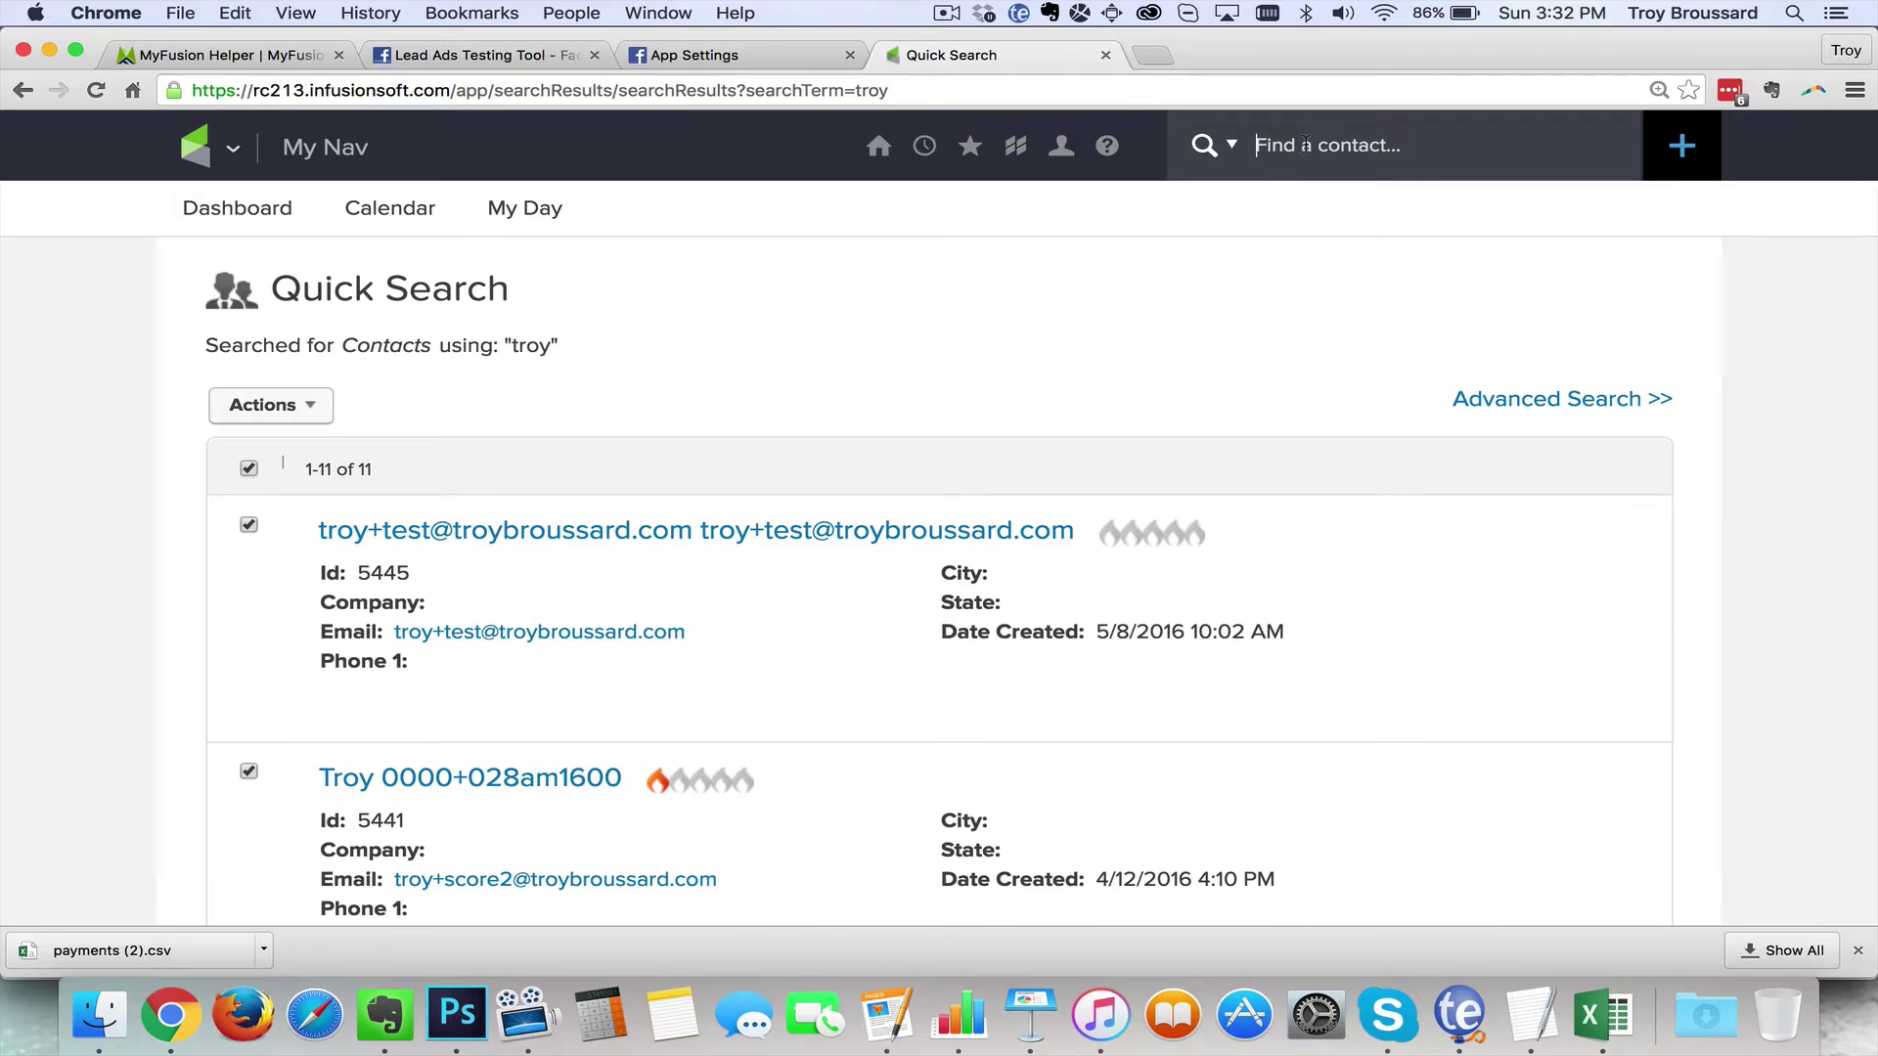
Step: Search contacts for the test email and open the new record to verify its New Lead tag
{"action": "type", "text": "troy+f"}
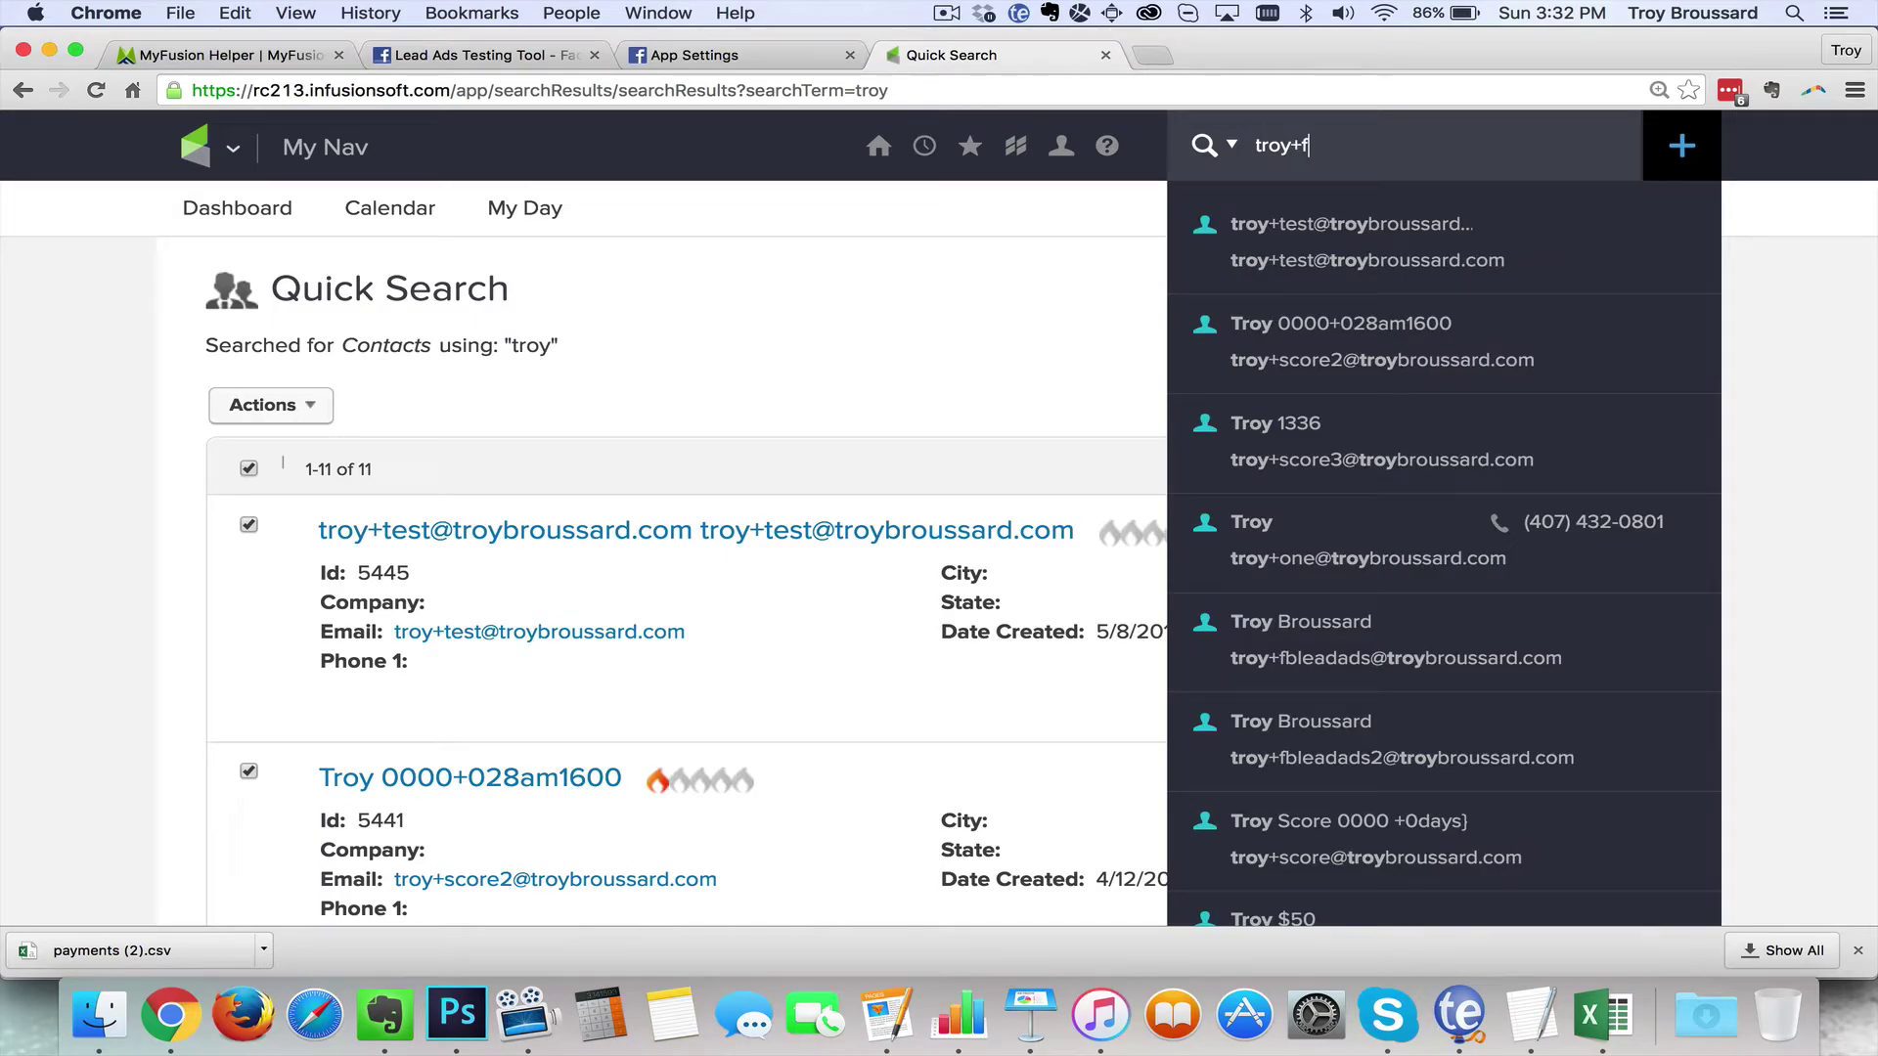
{"action": "type", "text": "b"}
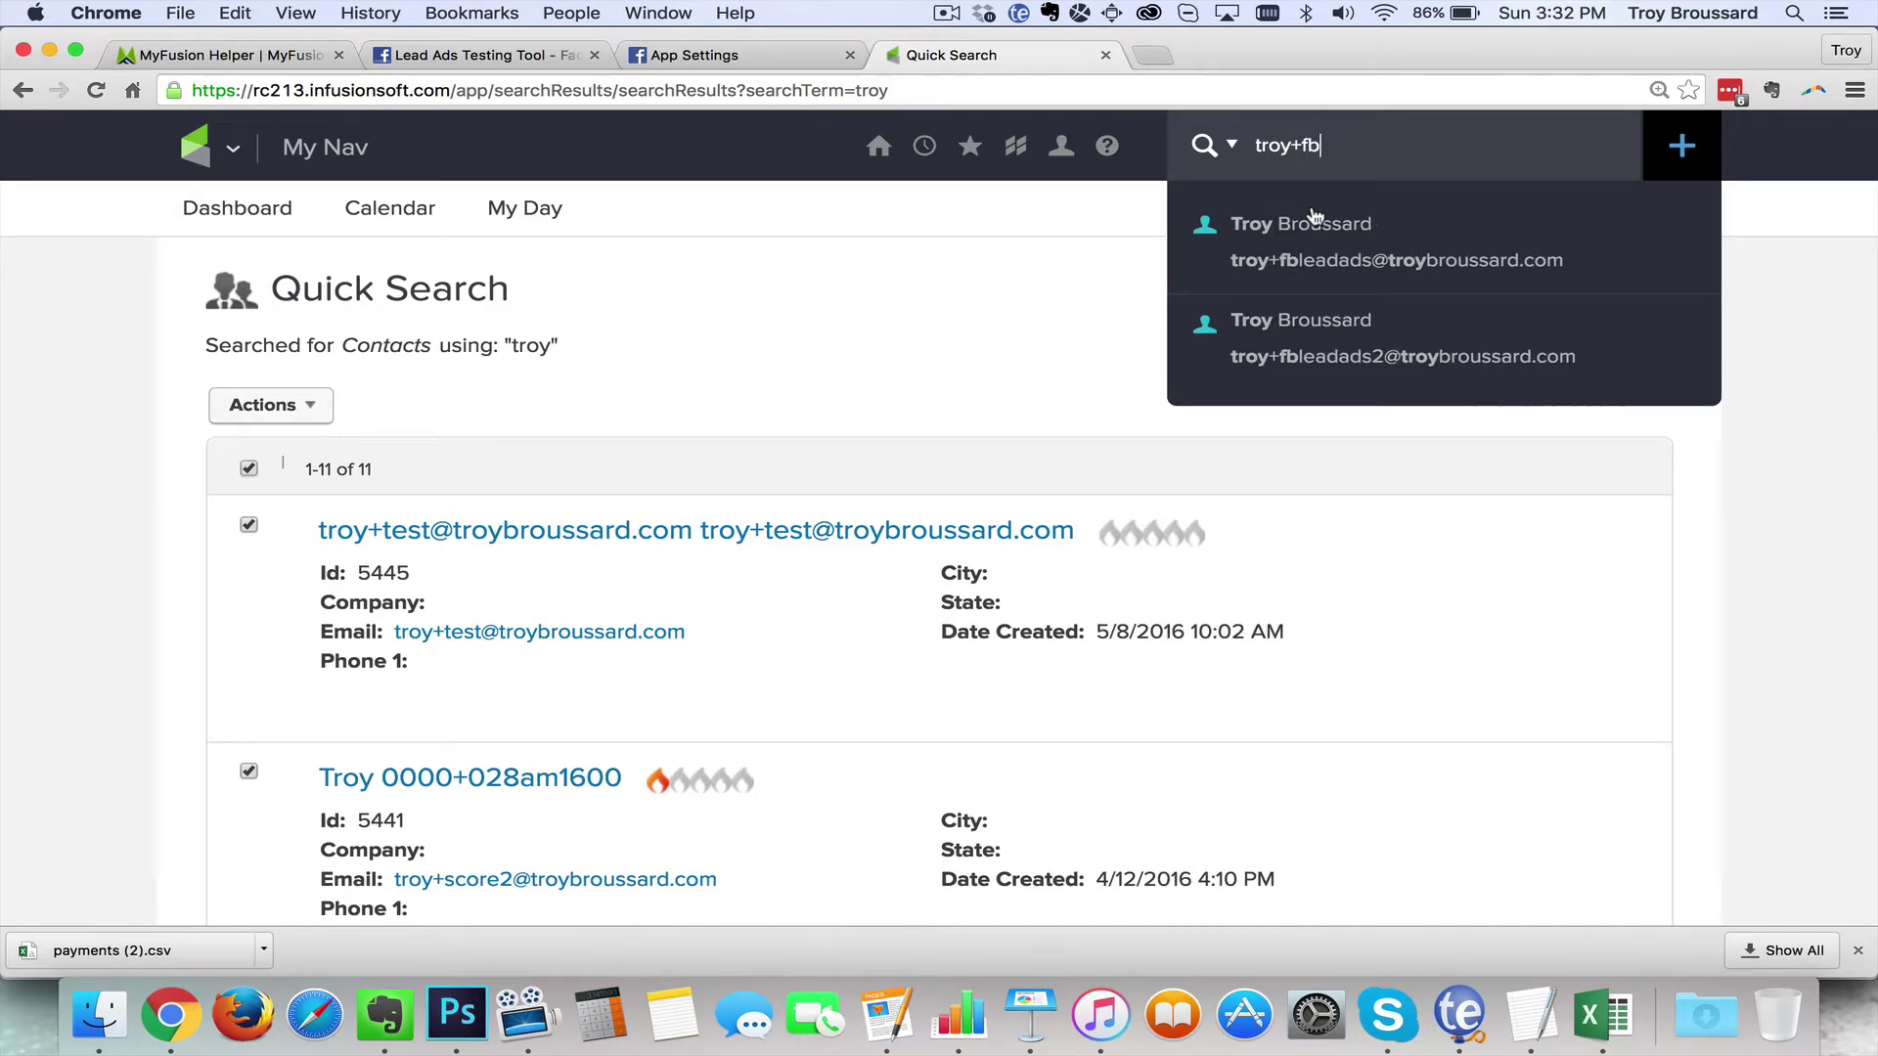
{"action": "left_click", "coordinate": [1322, 360]}
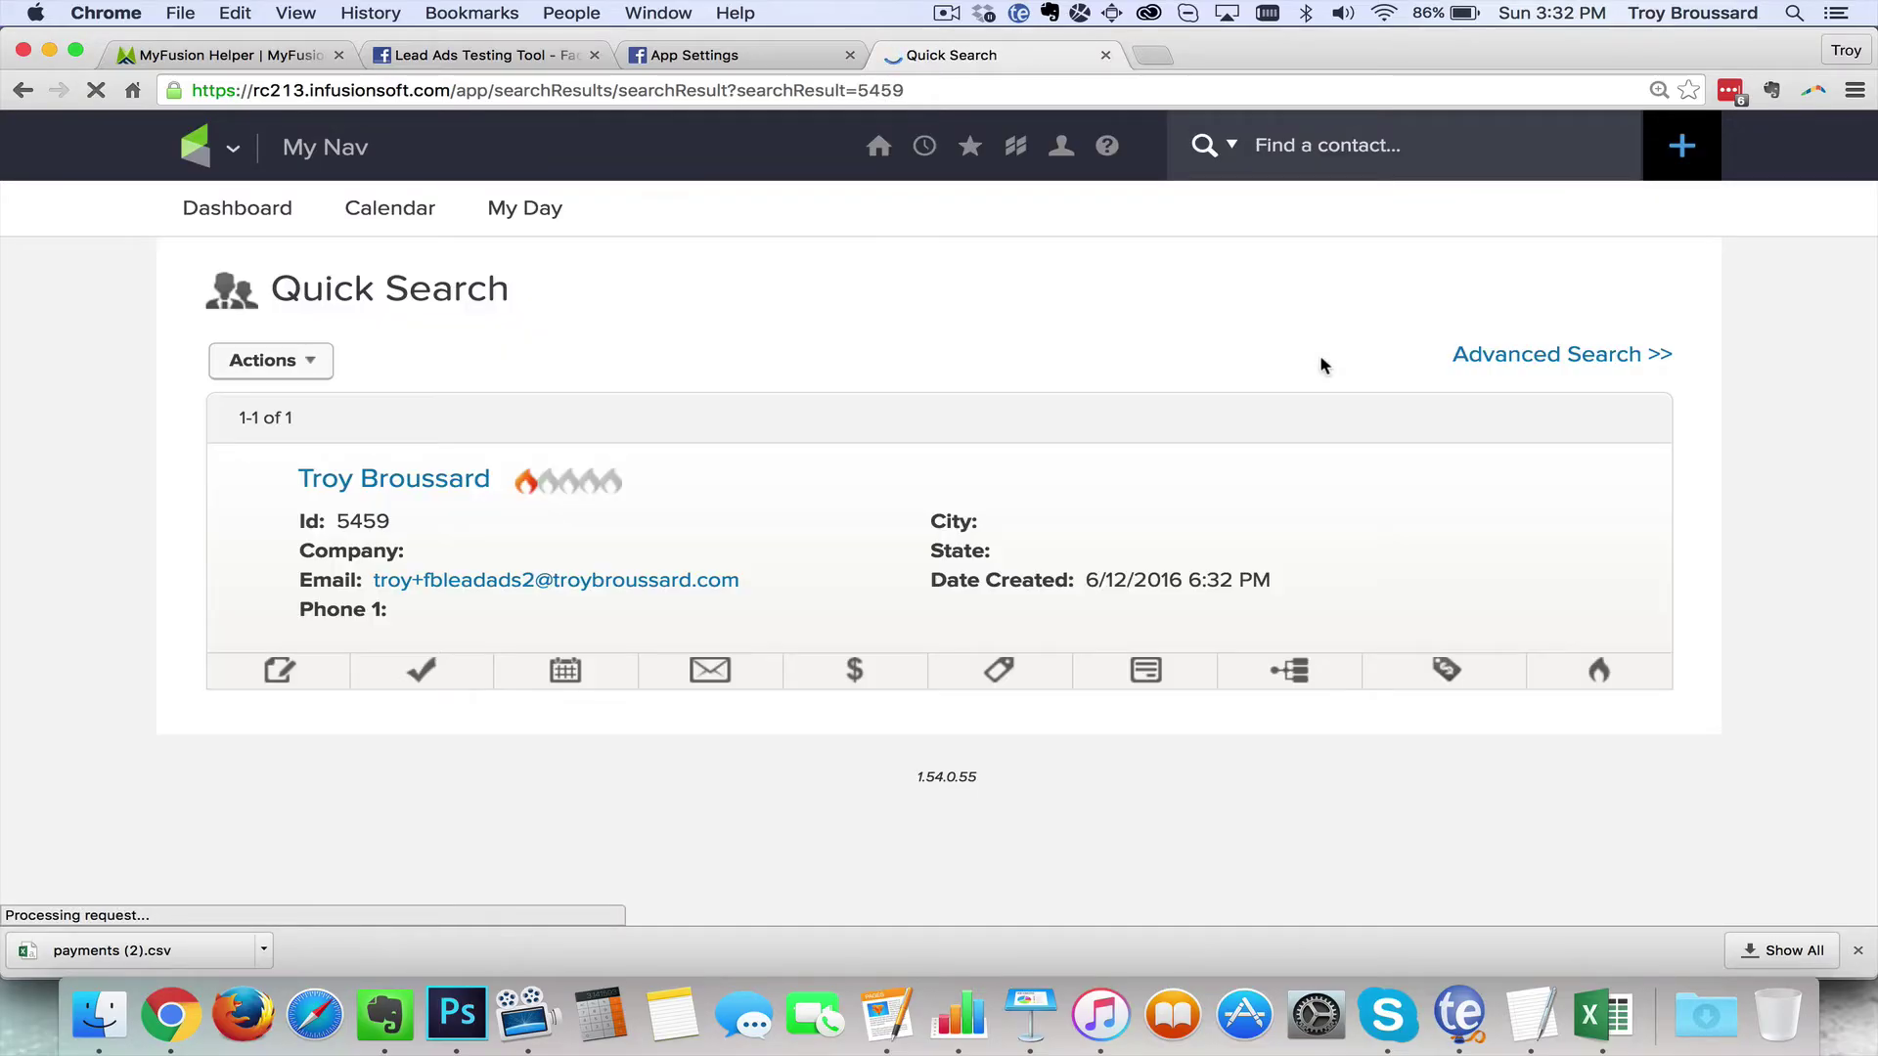
{"action": "left_click", "coordinate": [389, 485]}
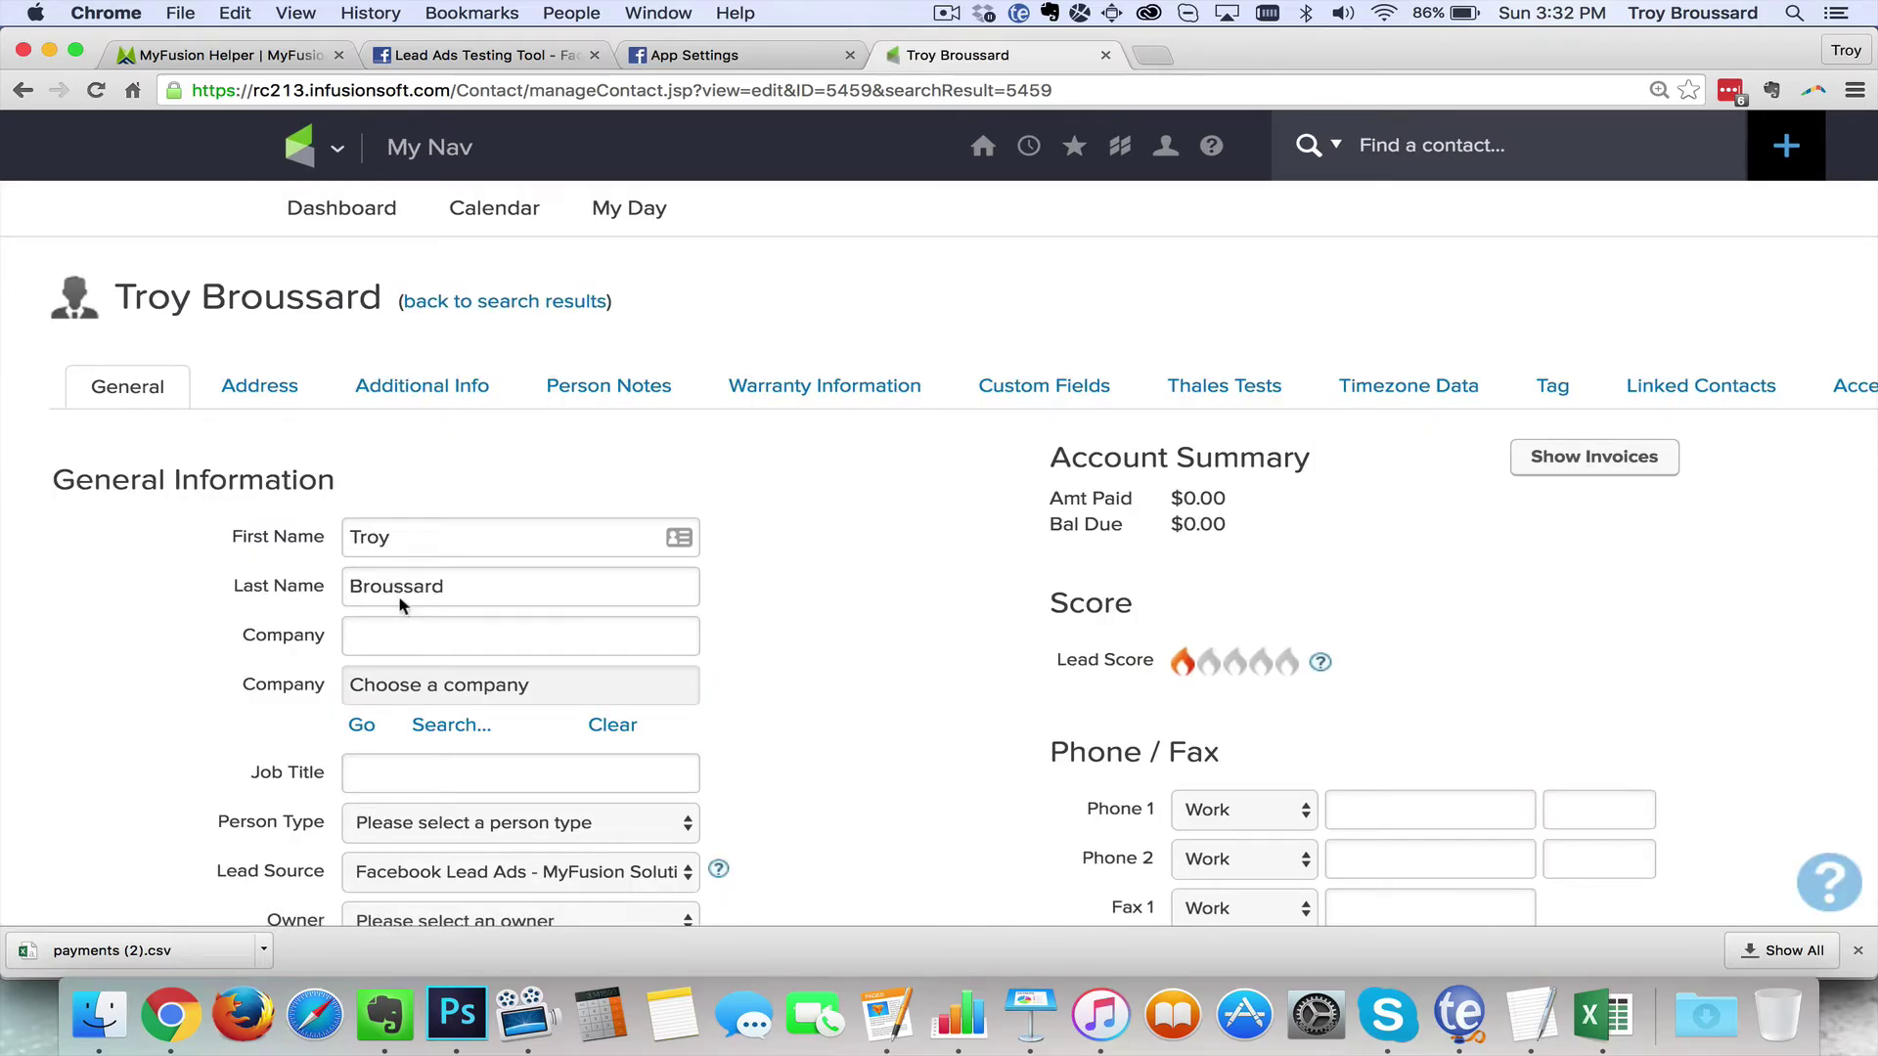
{"action": "scroll", "coordinate": [837, 581], "scroll_direction": "down", "scroll_amount": 2}
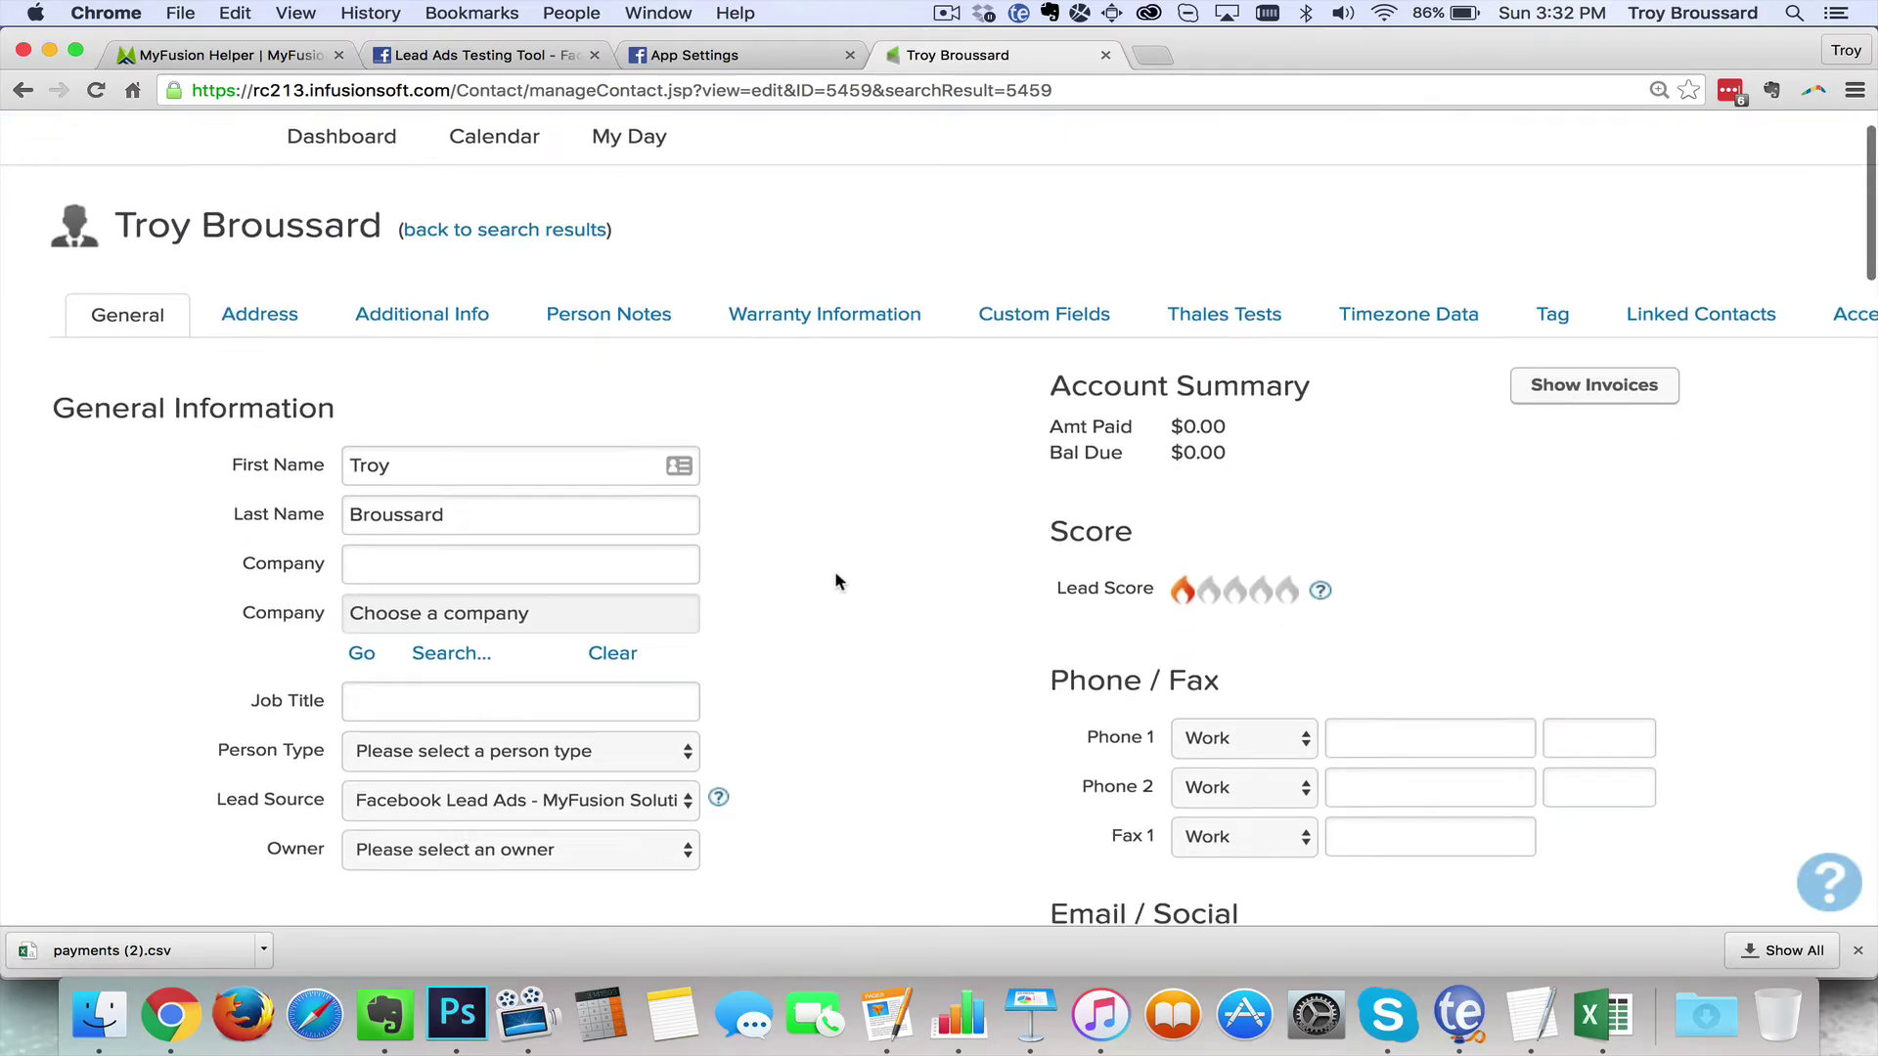
{"action": "scroll", "coordinate": [836, 581], "scroll_direction": "down", "scroll_amount": 10}
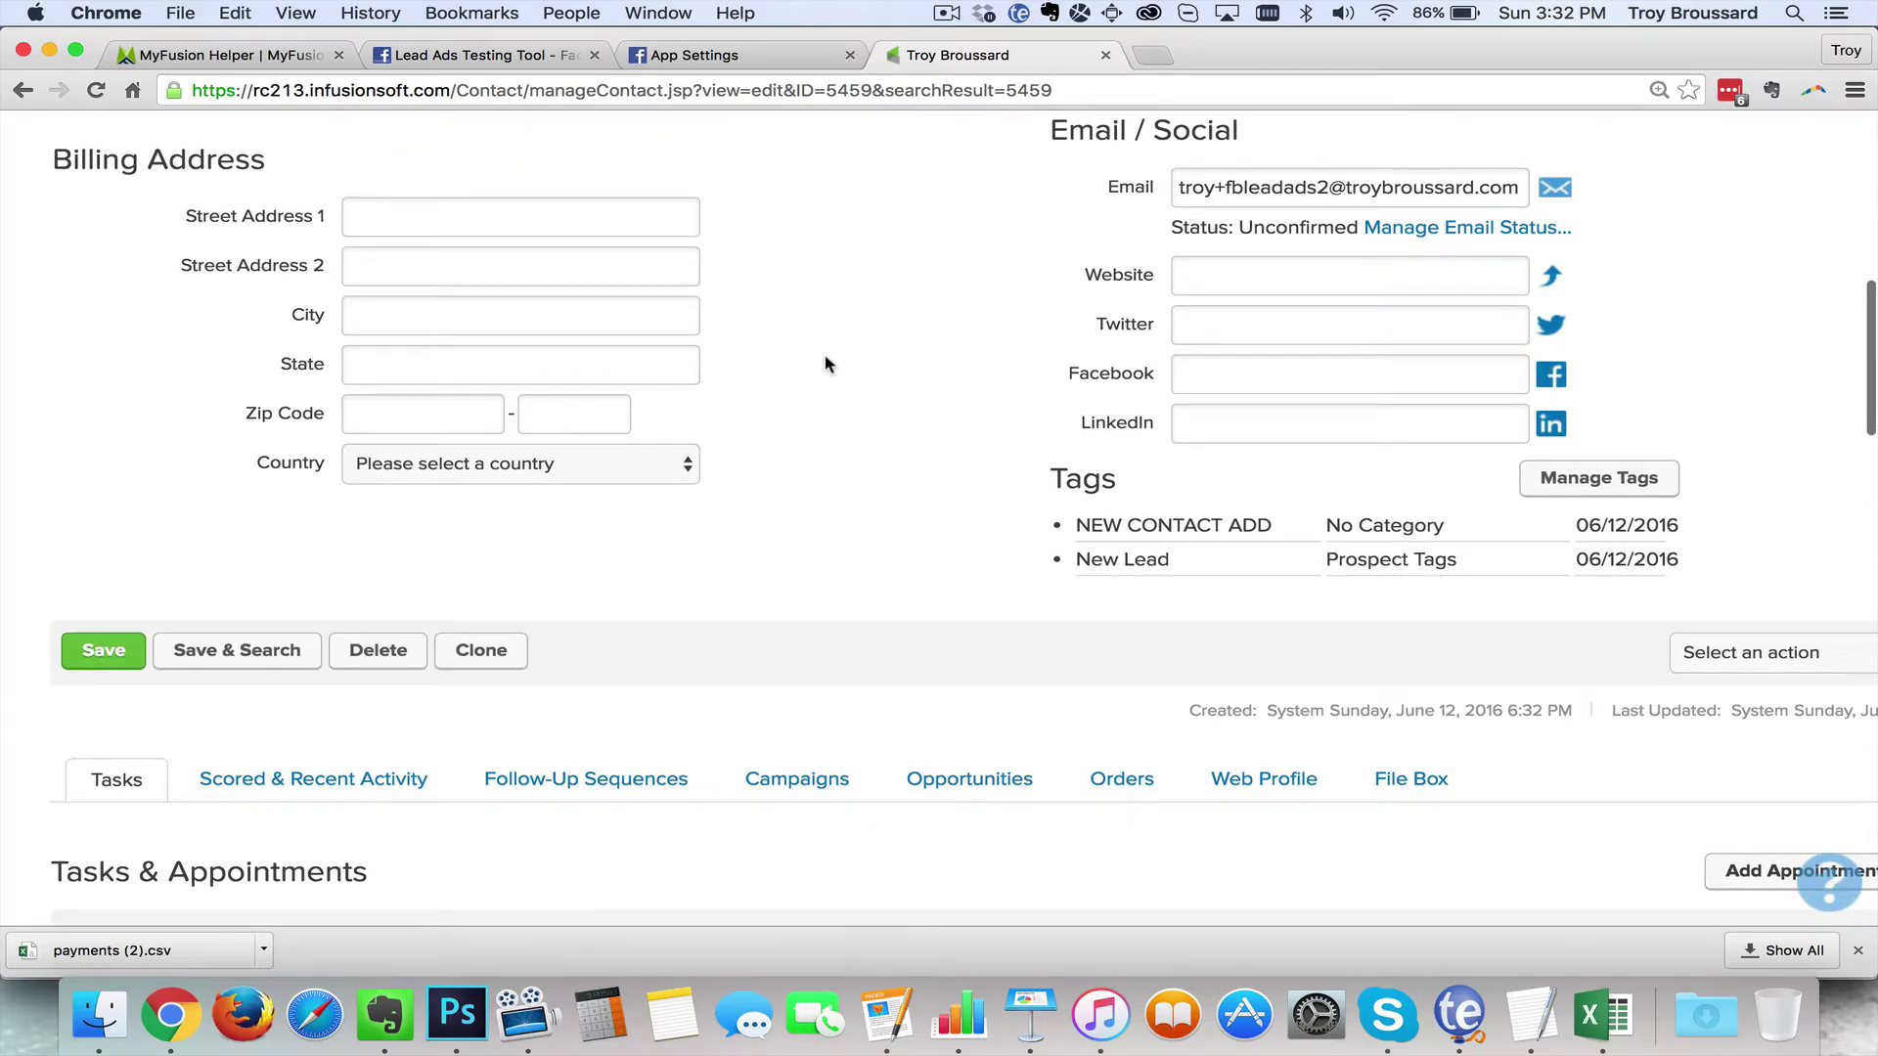
{"action": "scroll", "coordinate": [827, 364], "scroll_direction": "up", "scroll_amount": 10}
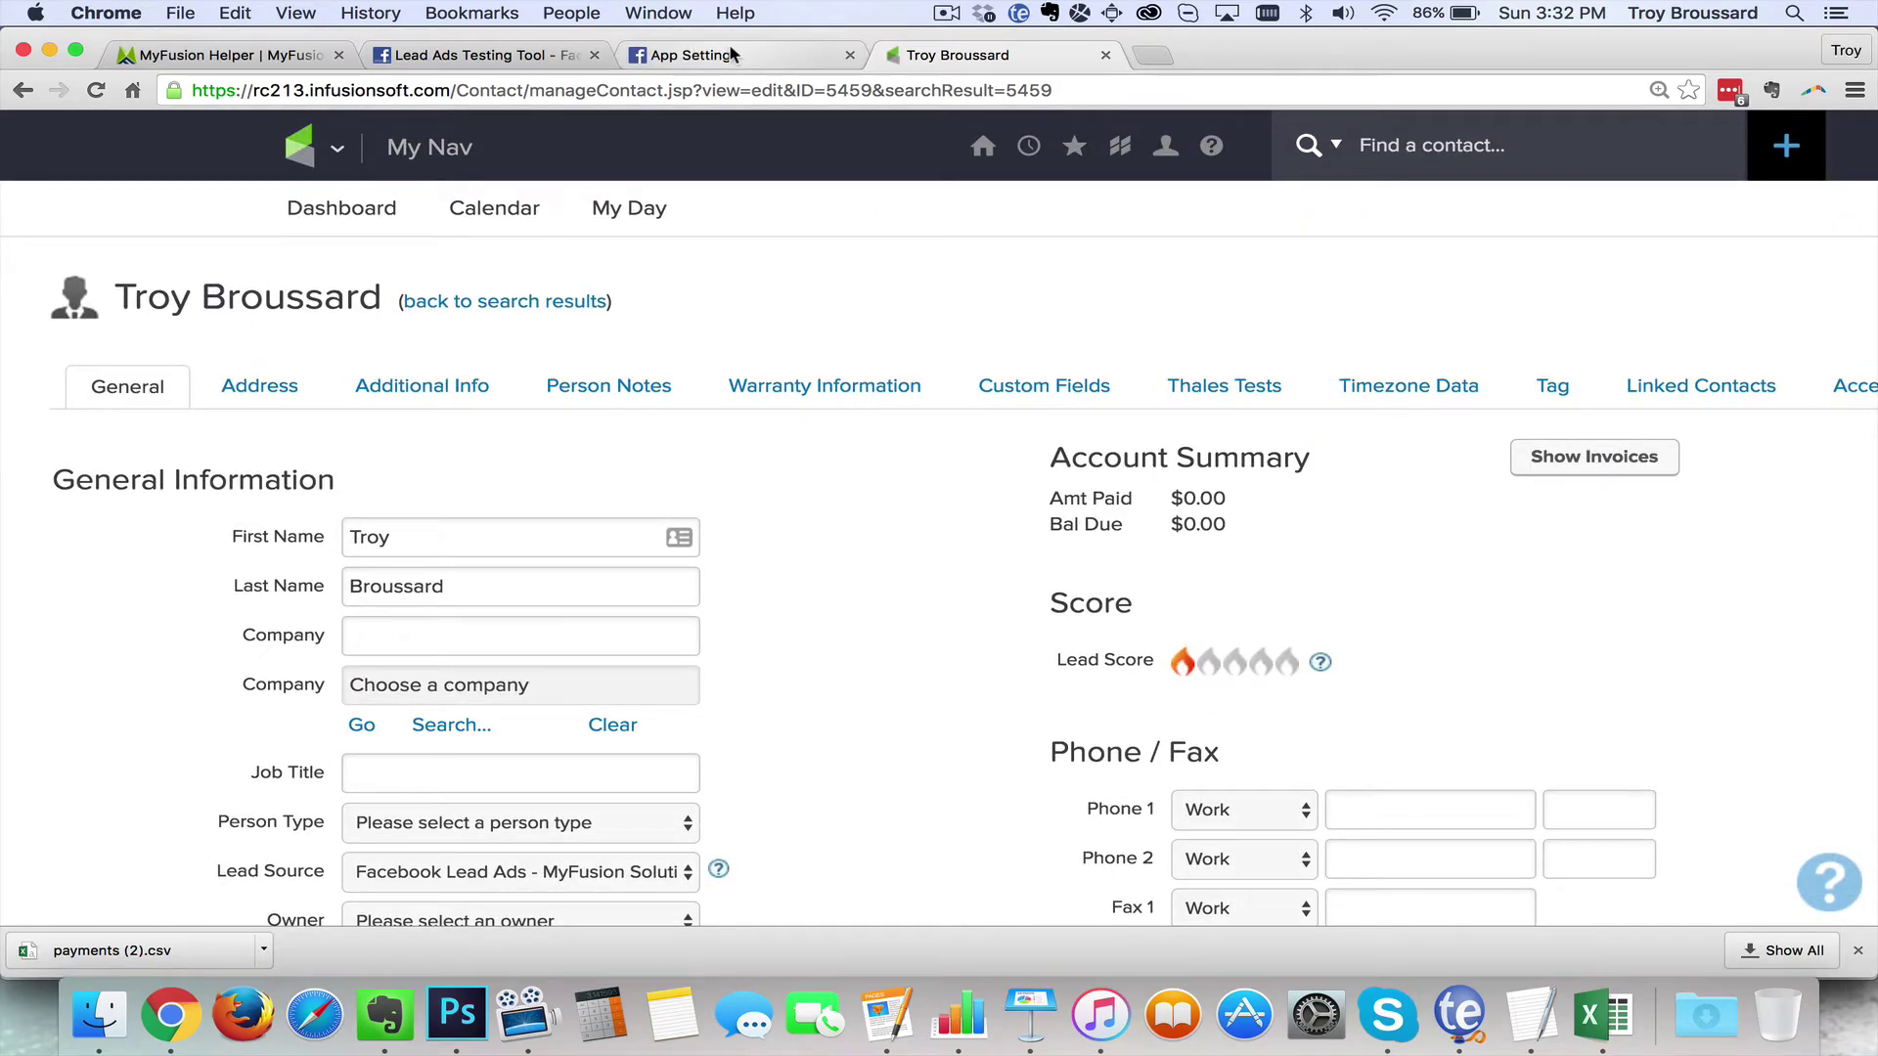
{"action": "left_click", "coordinate": [526, 55]}
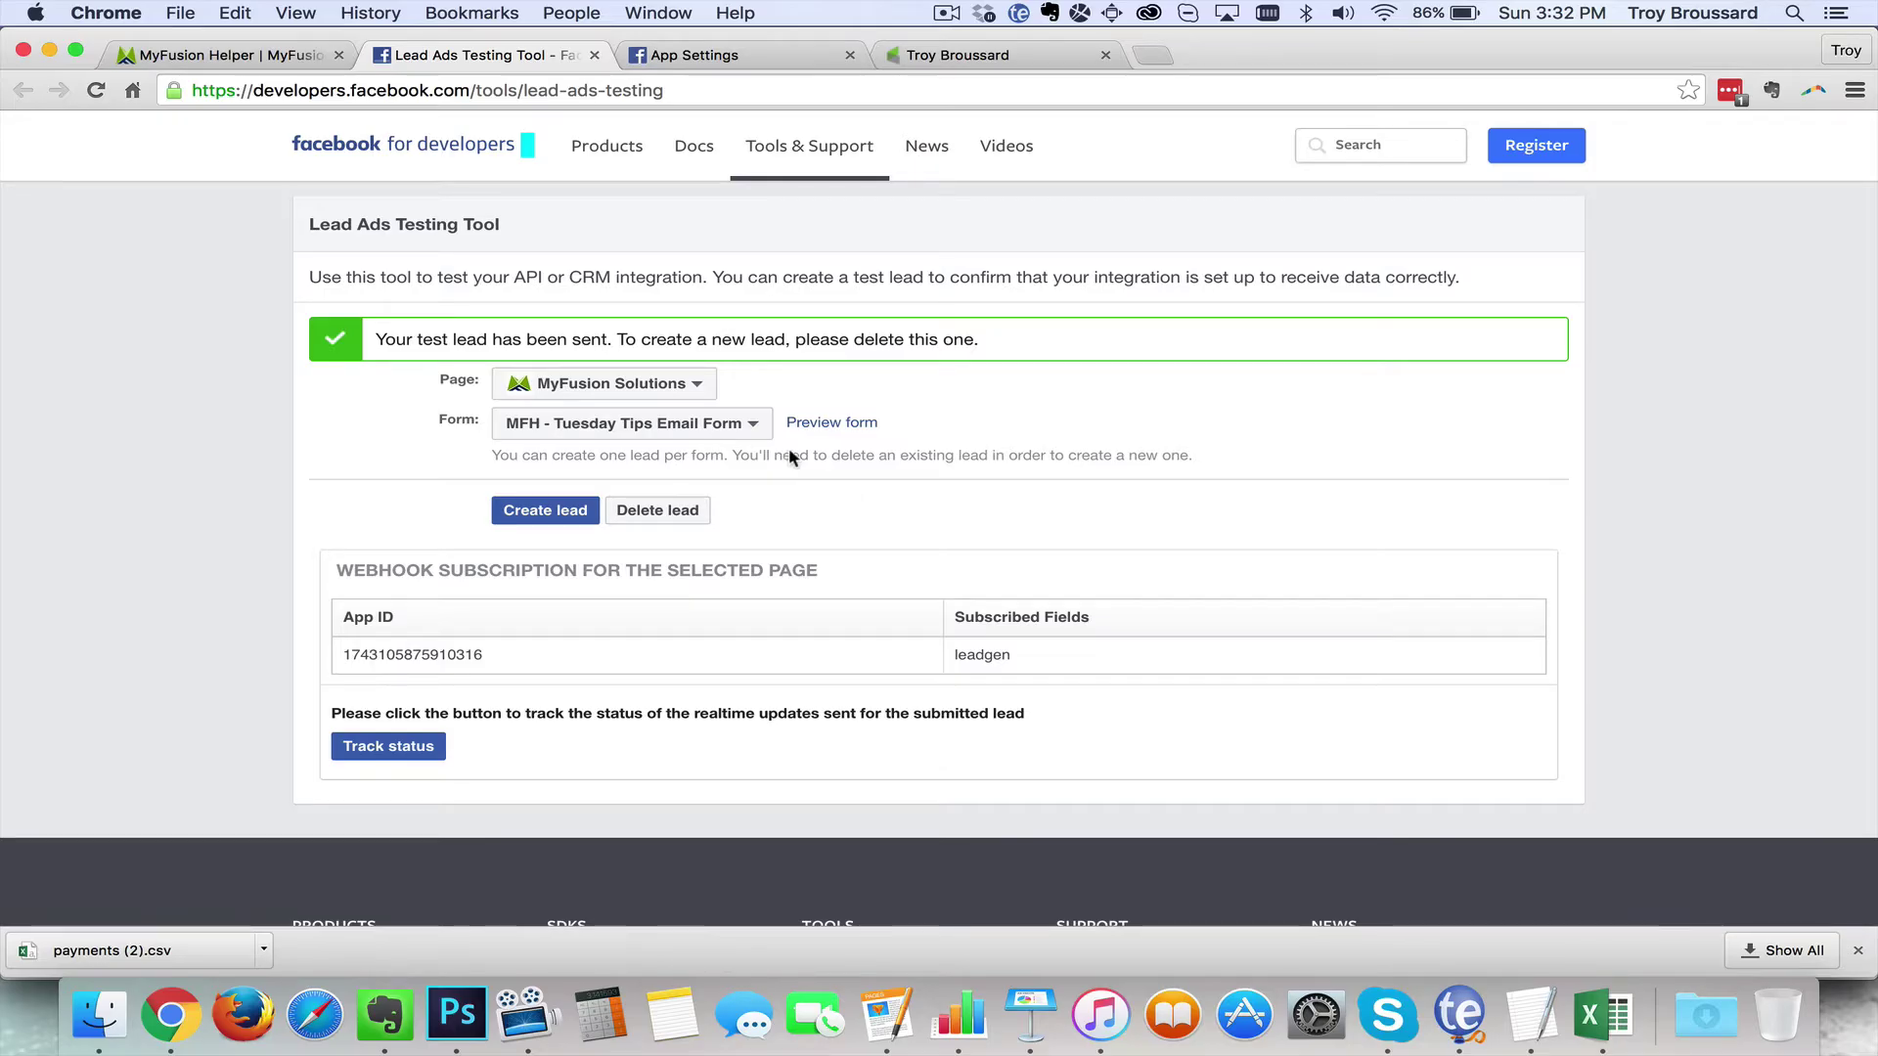
Step: Return to the helper list, showing Facebook Lead Ads Demo (5177) with 0 runs
{"action": "left_click", "coordinate": [280, 52]}
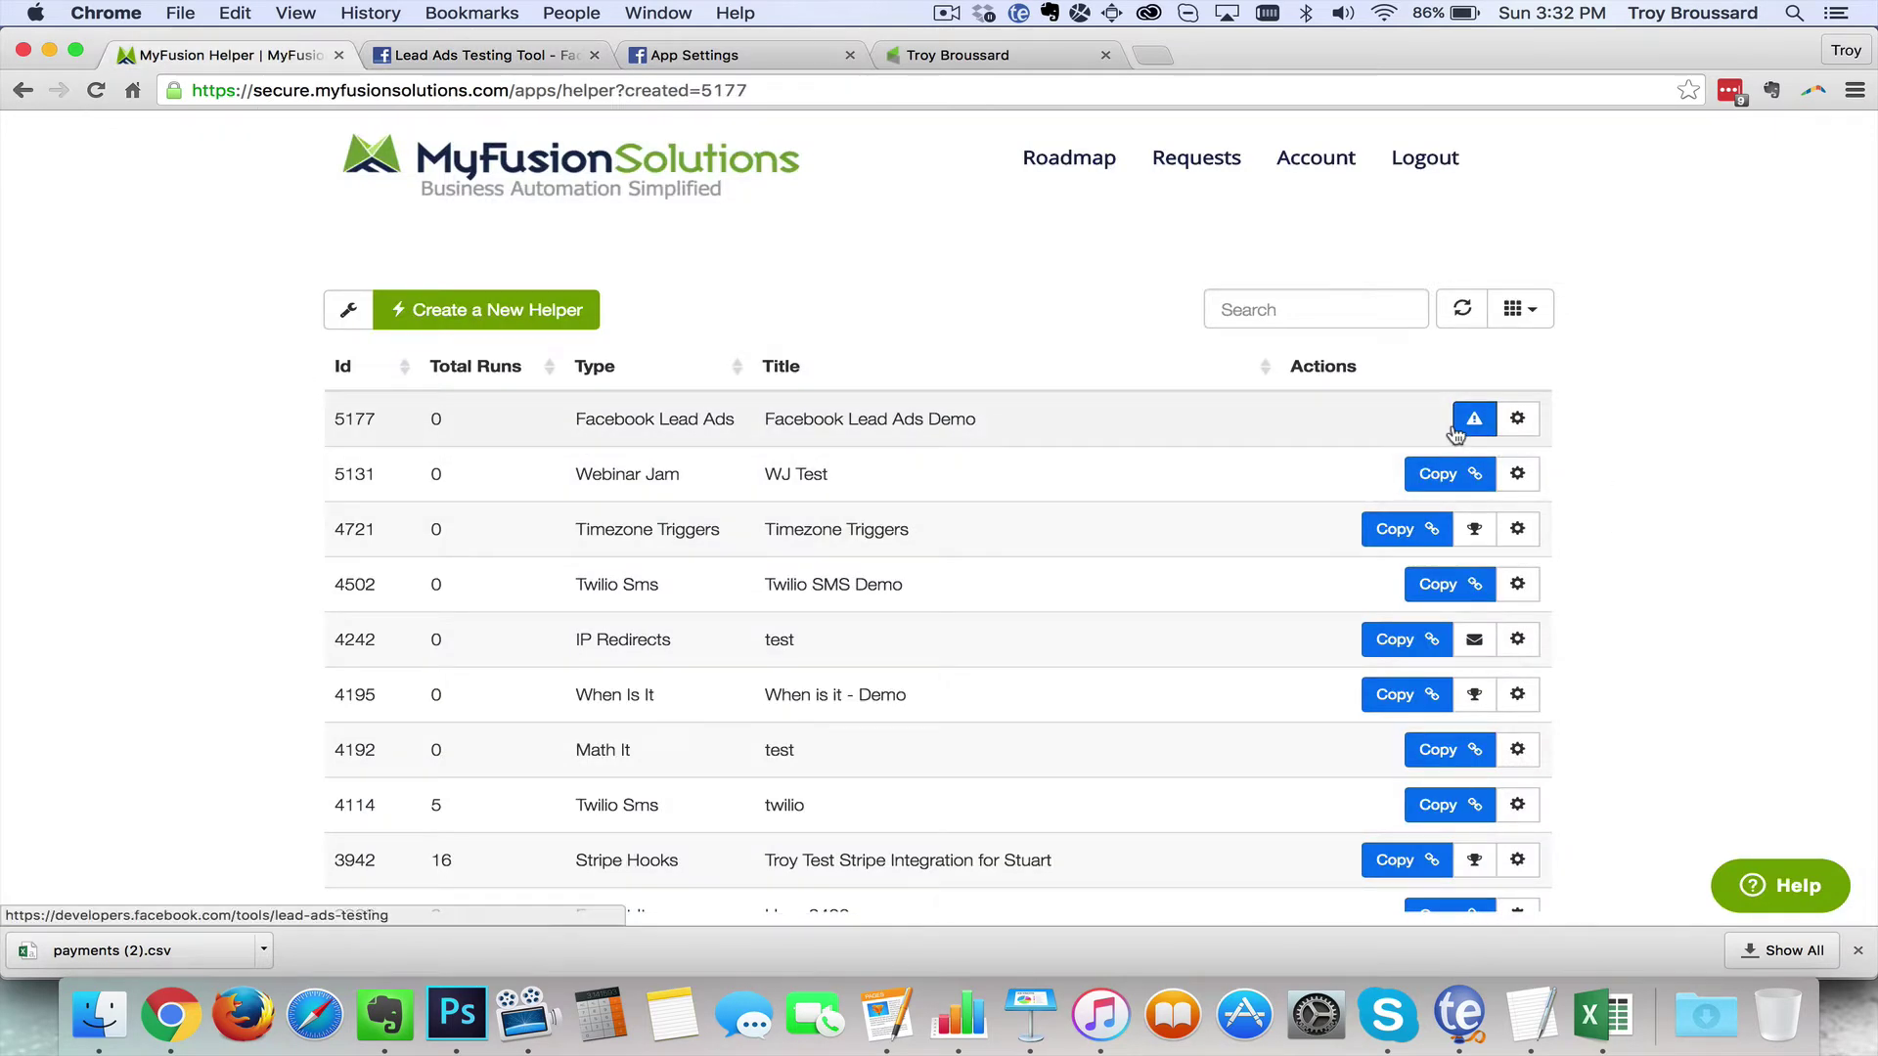